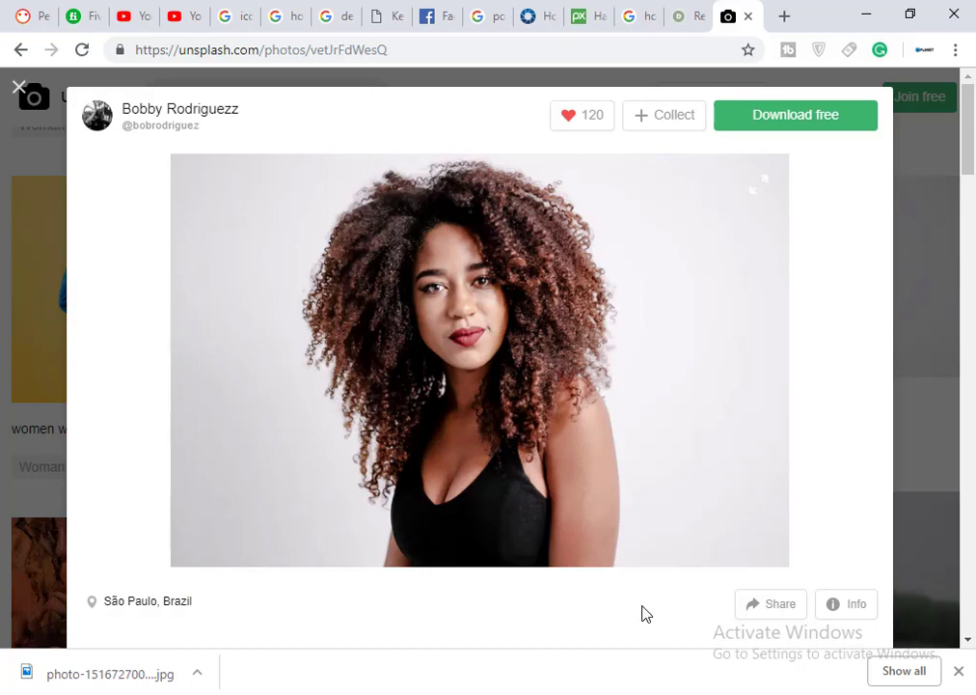
click(762, 694)
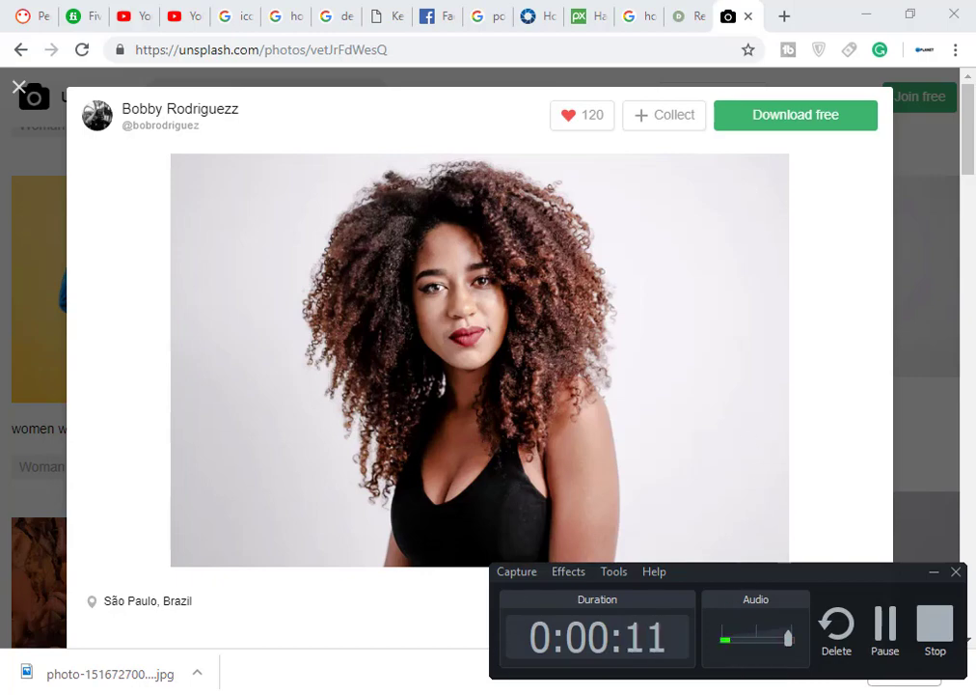
mouse_move(563, 694)
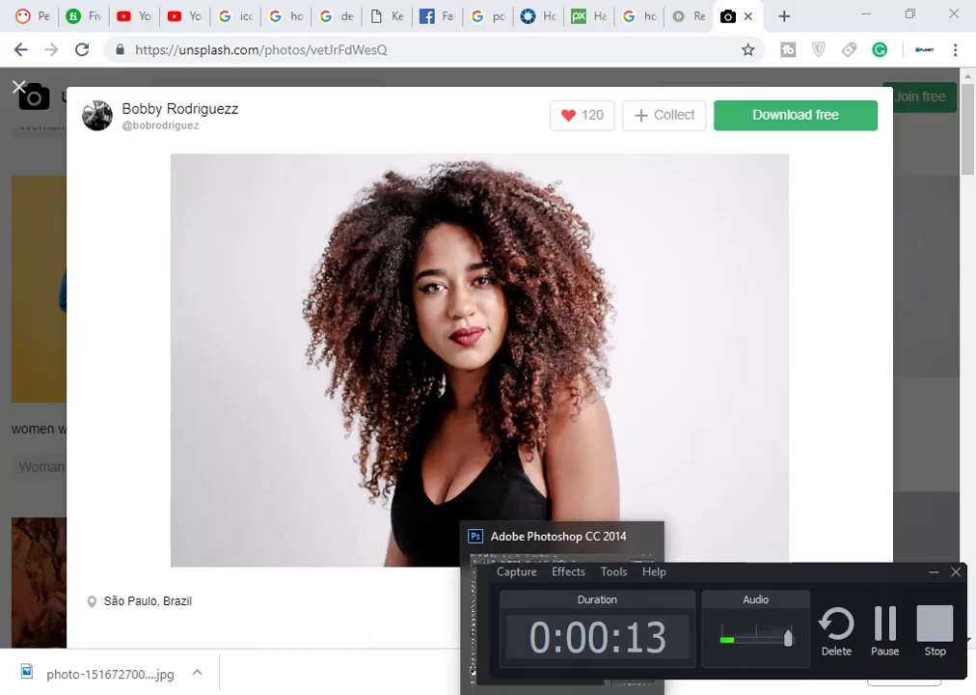
click(490, 551)
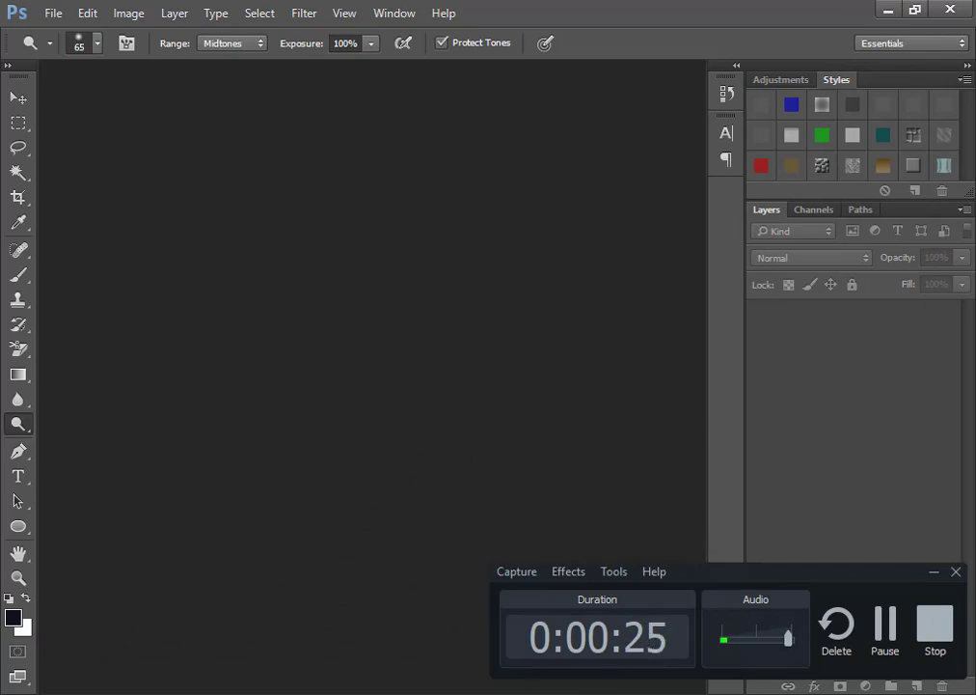
click(396, 621)
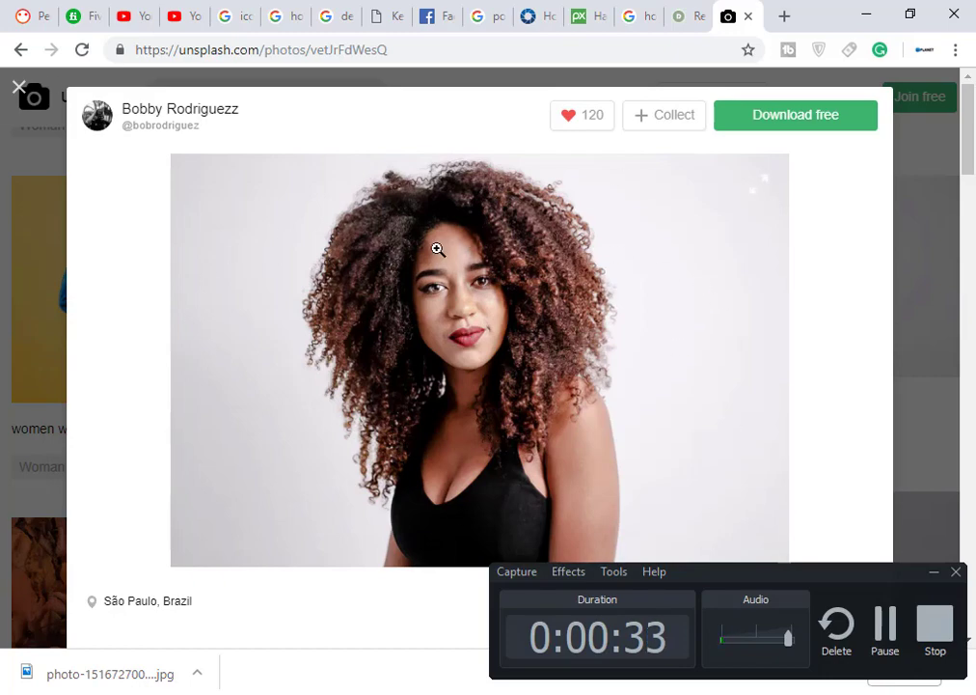
click(935, 574)
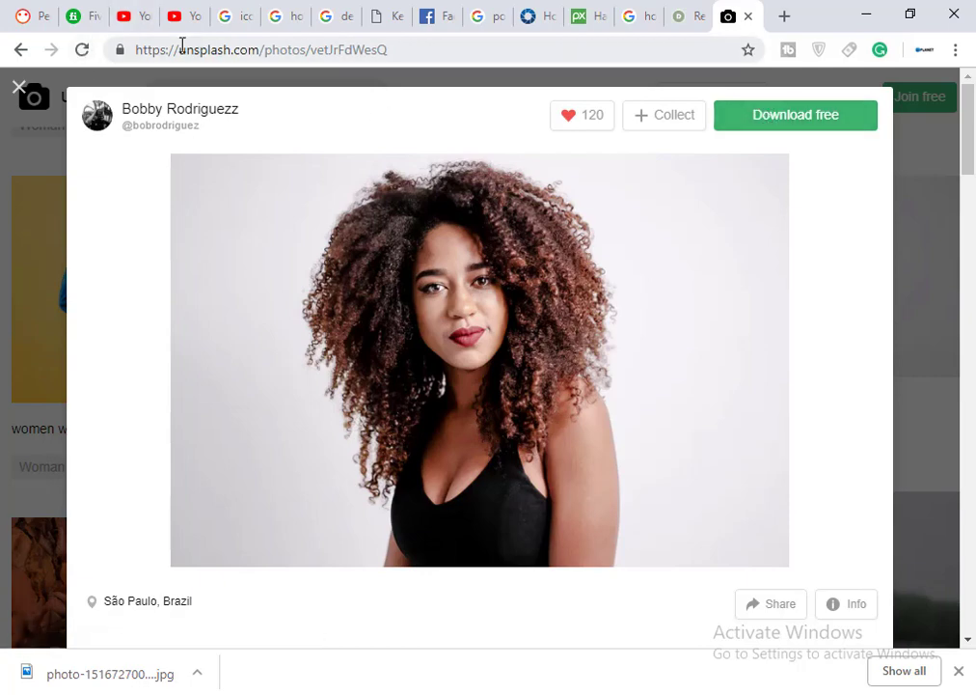
Download the free Unsplash photo of the curly-haired woman and open the downloaded file in Photoshop.
click(809, 117)
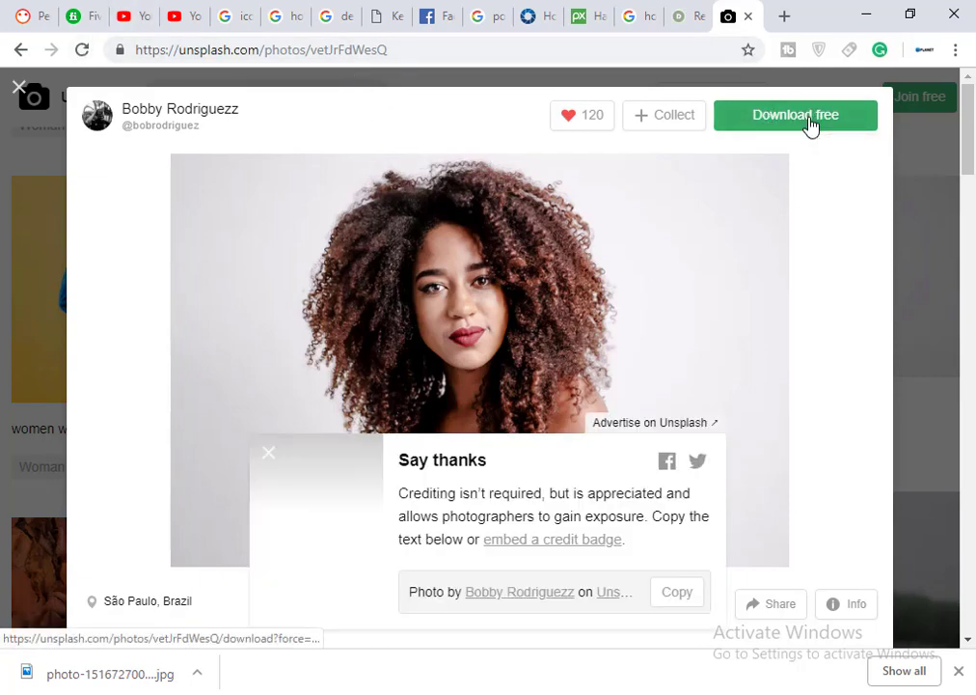
click(268, 453)
click(577, 86)
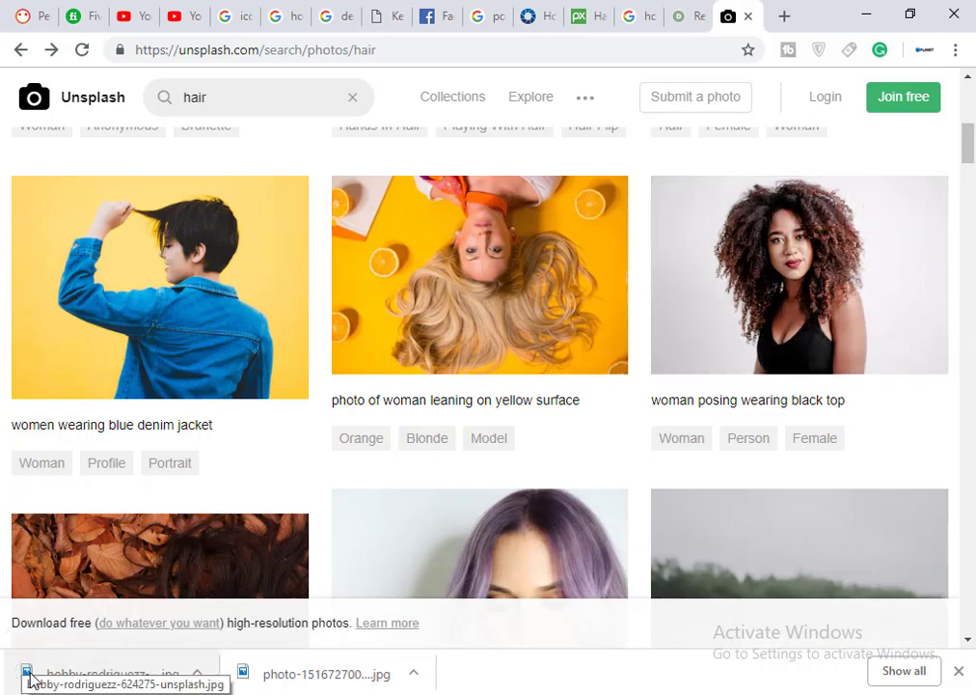
drag(111, 673, 452, 473)
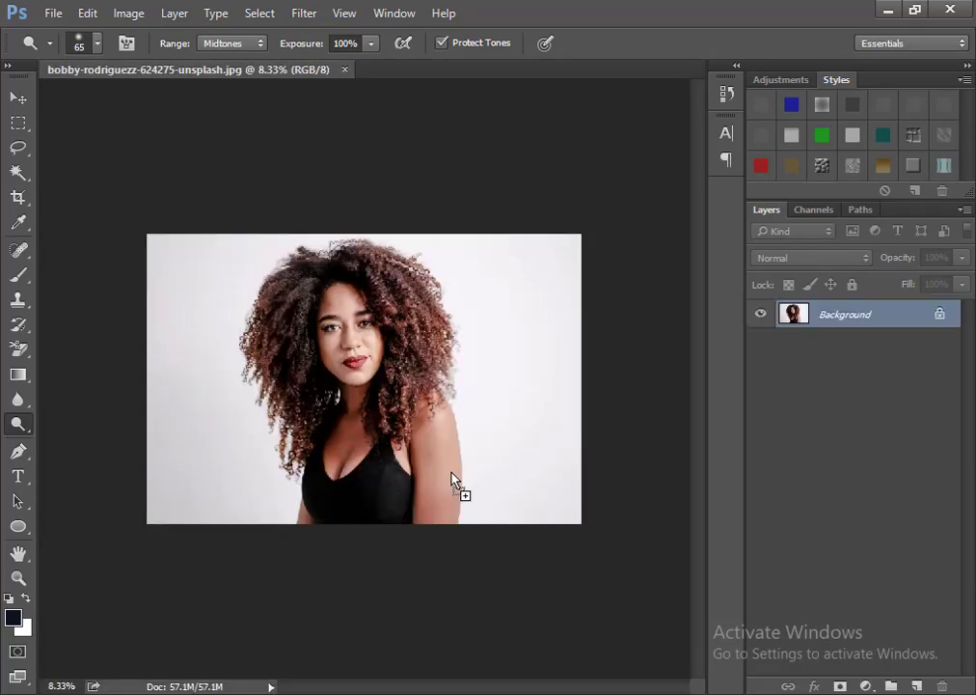
Duplicate the Background layer and hide the original Background layer beneath the copy.
key(ctrl+plus)
key(ctrl+plus)
key(ctrl+plus)
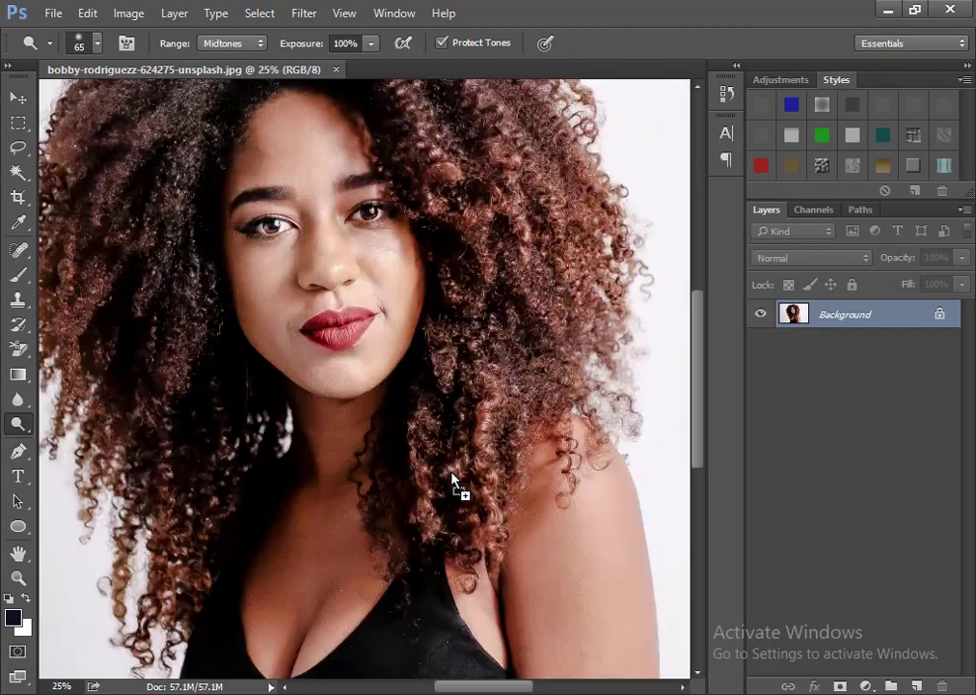
key(ctrl+plus)
key(ctrl+minus)
key(ctrl+minus)
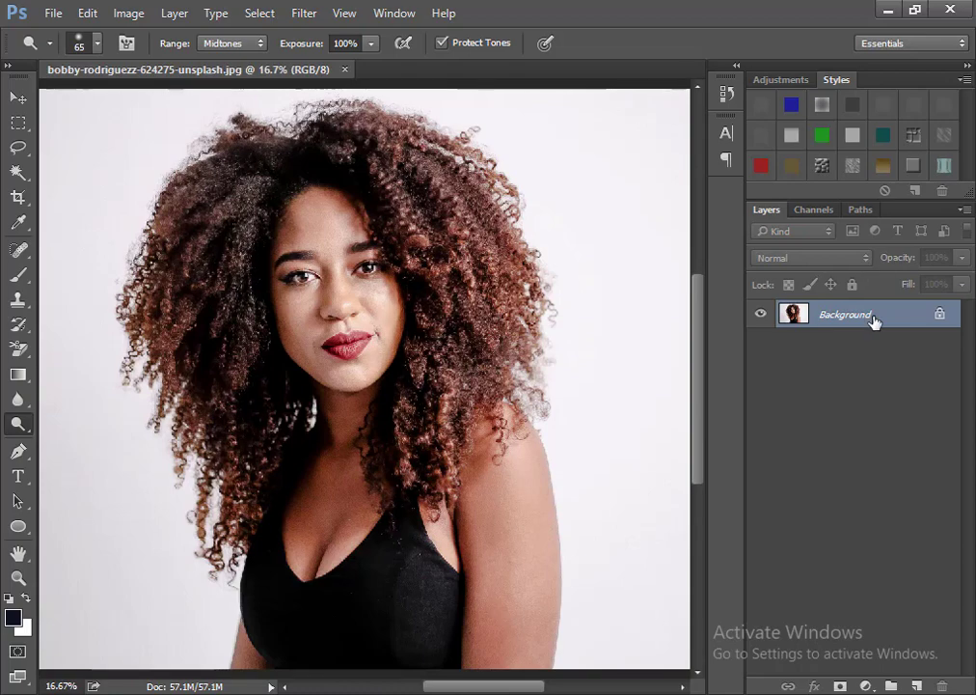
drag(873, 321, 919, 686)
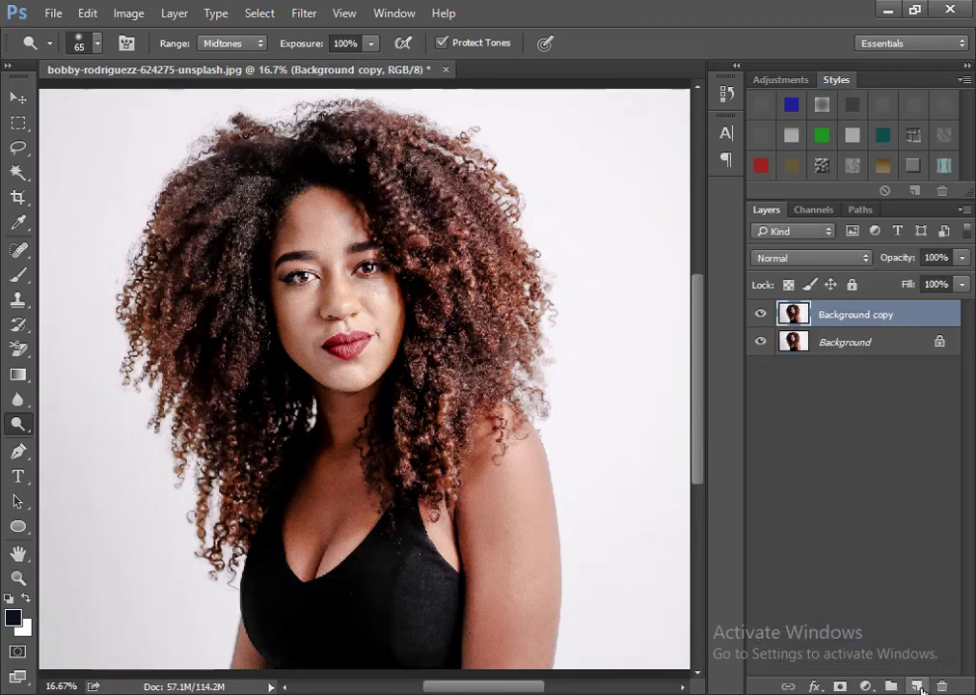
click(761, 343)
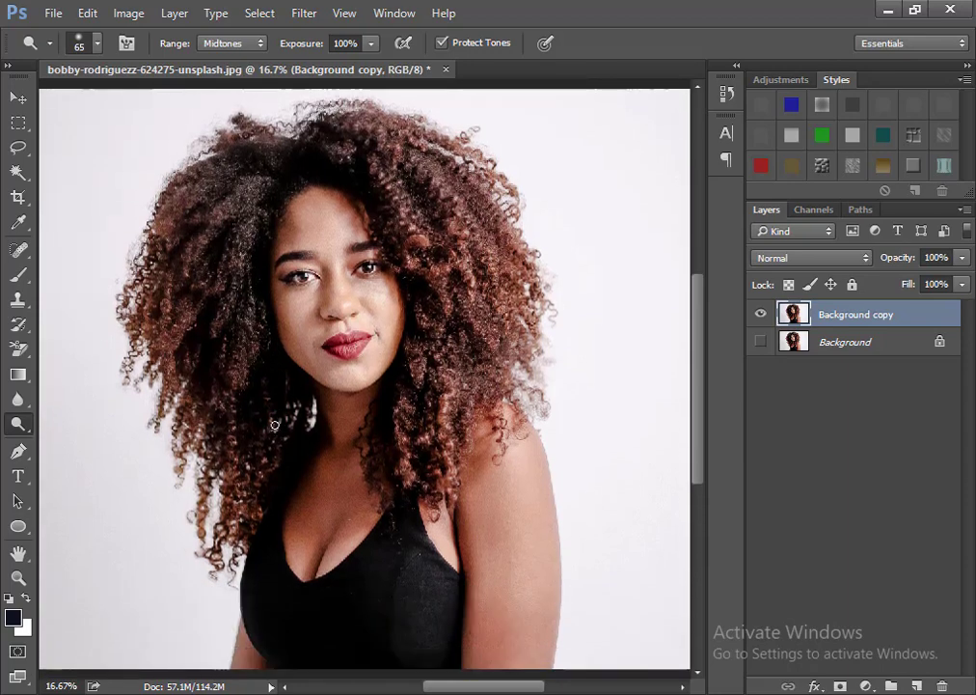
Switch to the Eraser tool in Brush mode, set its size to 160 px and erase a spot in the backdrop's upper-left area.
key(ctrl+minus)
key(ctrl+minus)
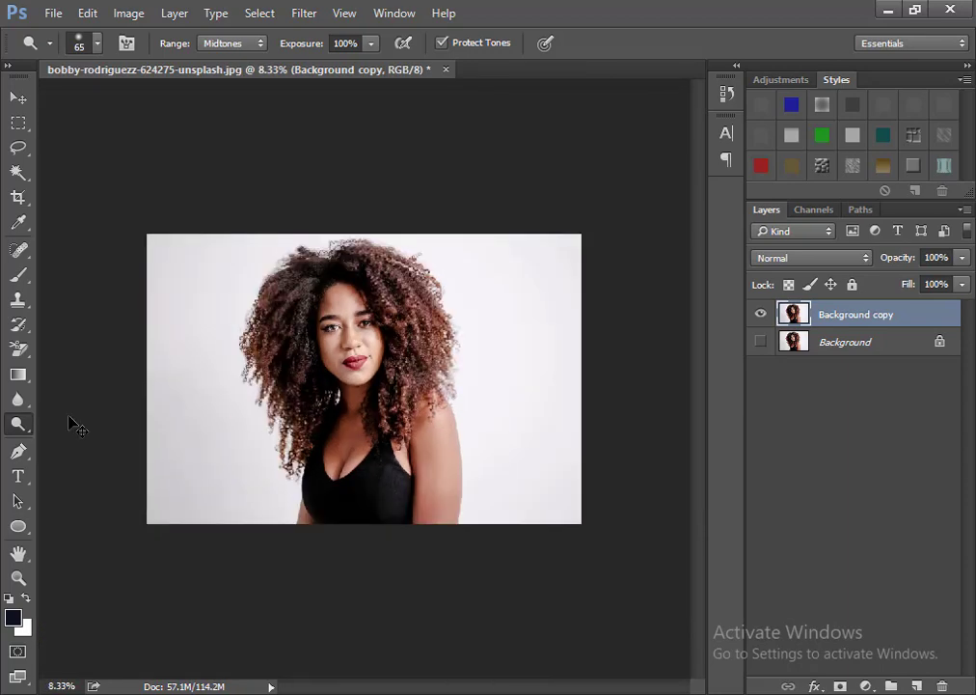
key(ctrl+plus)
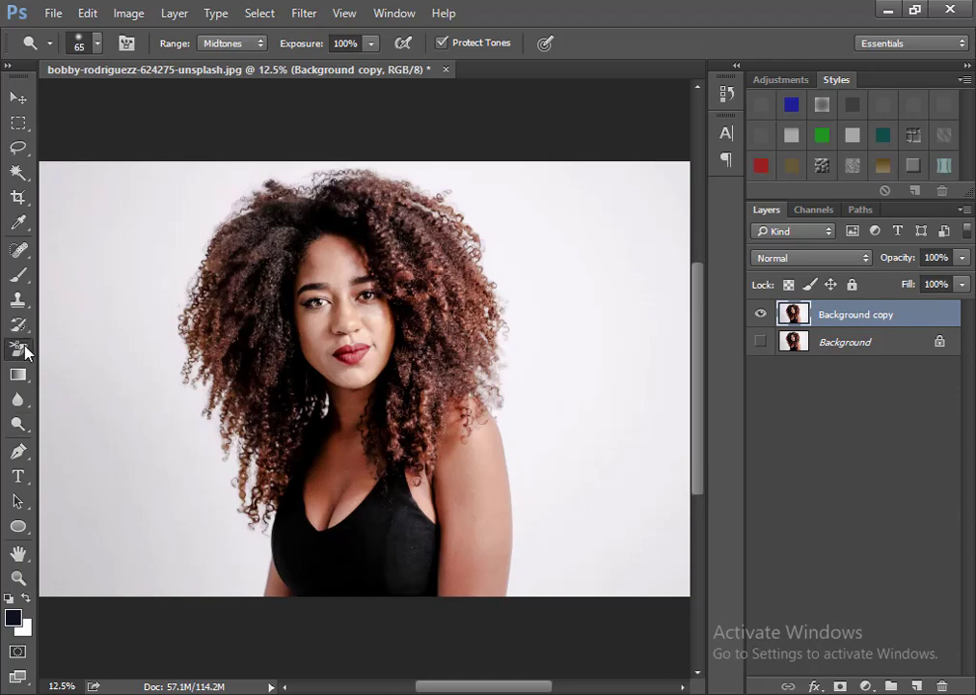
click(33, 350)
click(75, 346)
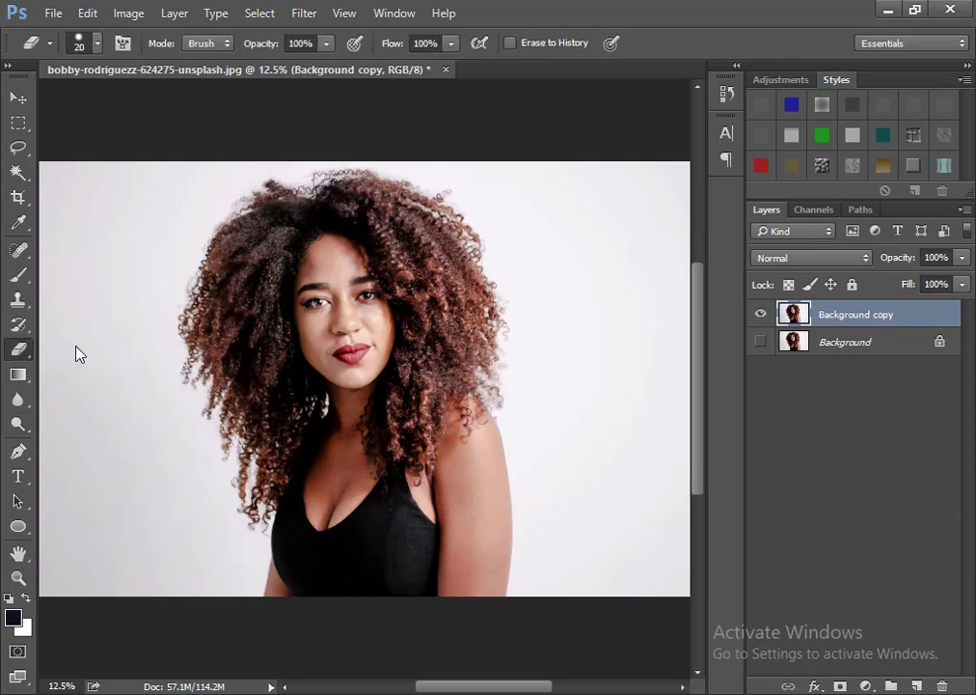
click(205, 44)
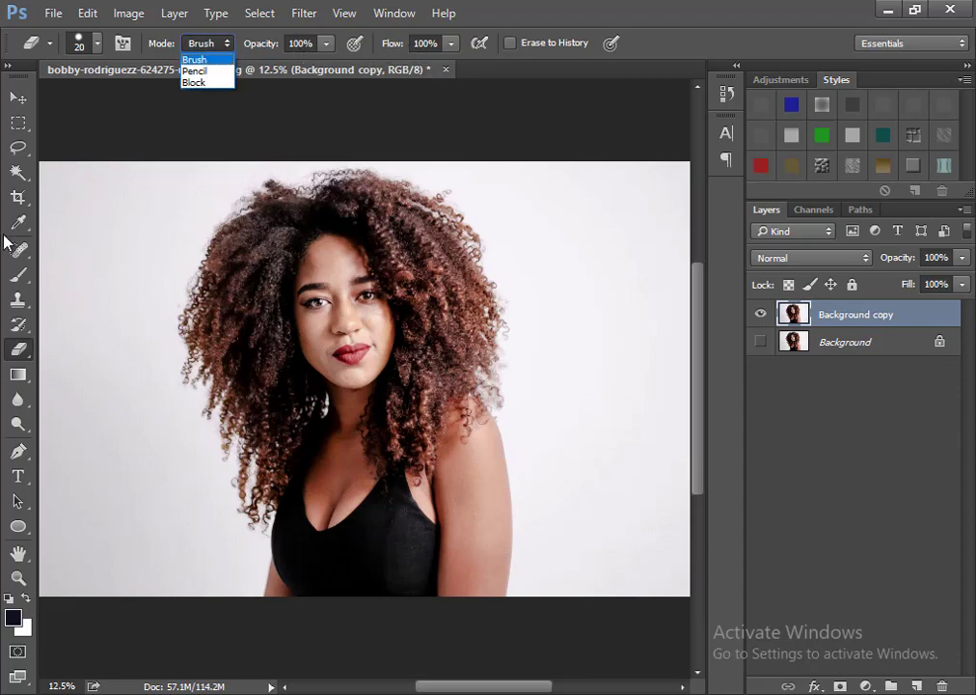
click(133, 127)
right_click(119, 219)
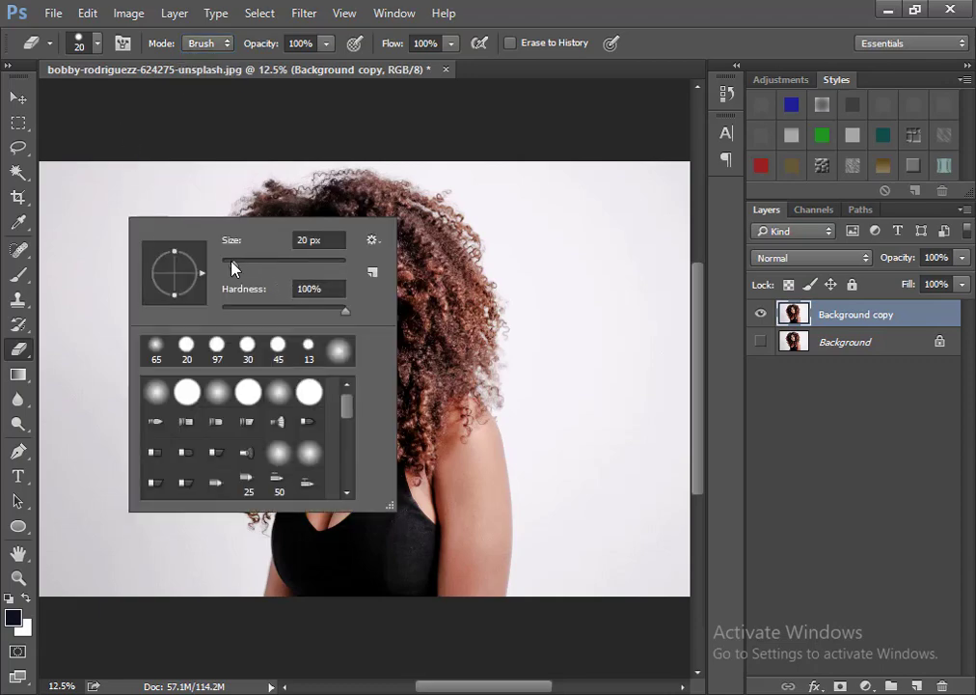
drag(235, 267, 280, 262)
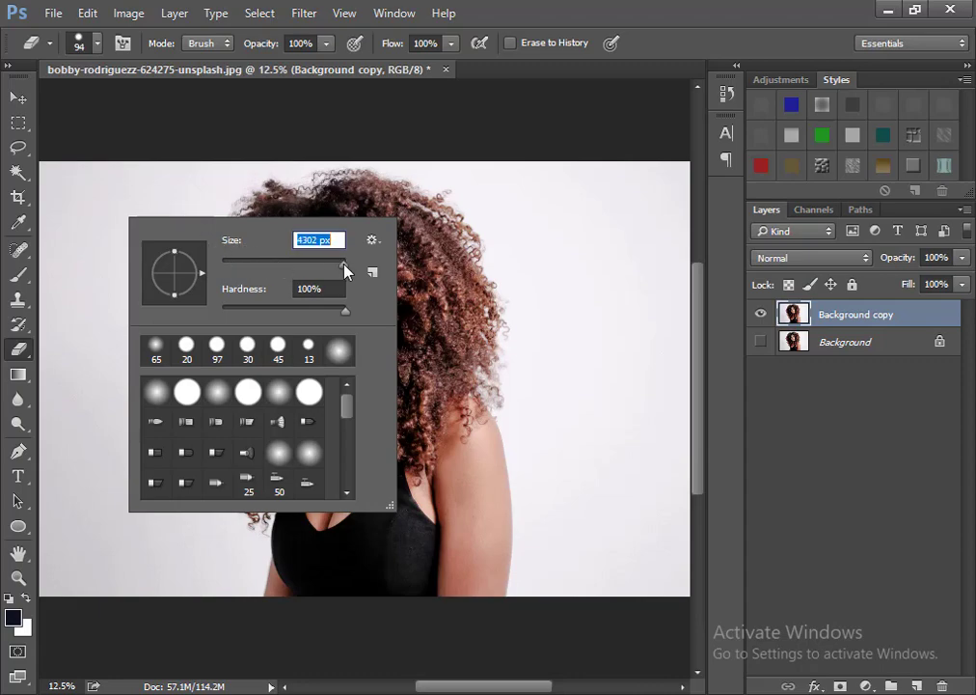
click(287, 263)
drag(290, 263, 302, 263)
click(112, 184)
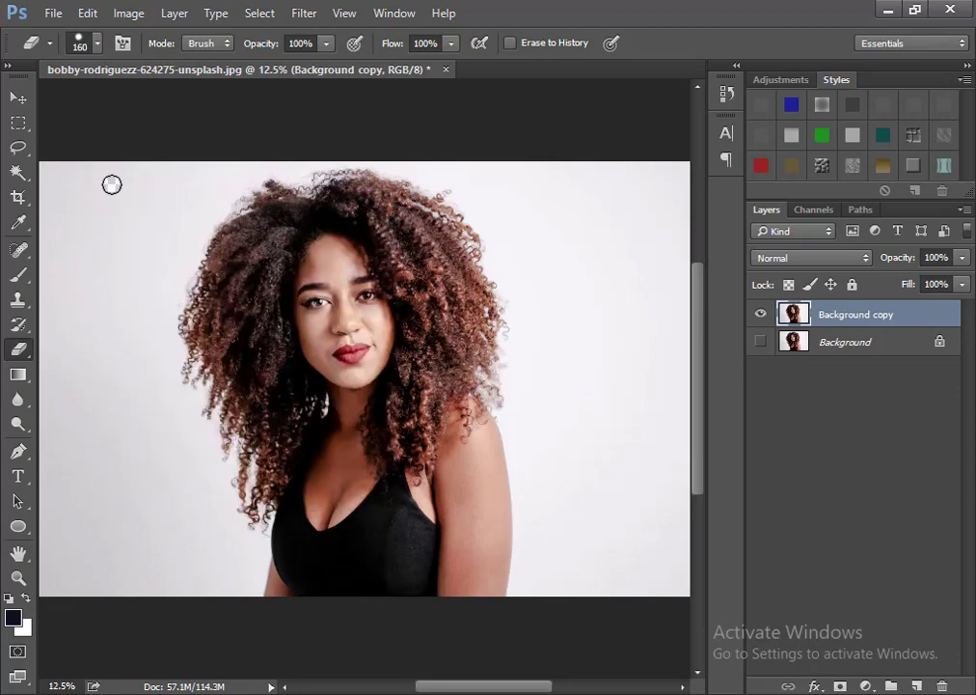
Enlarge the eraser to 1200 px and erase the backdrop along the whole left side of the woman, leaving a margin around her hair.
scroll(112, 184, down, 2)
scroll(112, 184, up, 2)
key(bracketright)
key(bracketright)
key(bracketright)
key(bracketright)
key(bracketright)
key(bracketright)
key(bracketright)
key(bracketright)
key(bracketright)
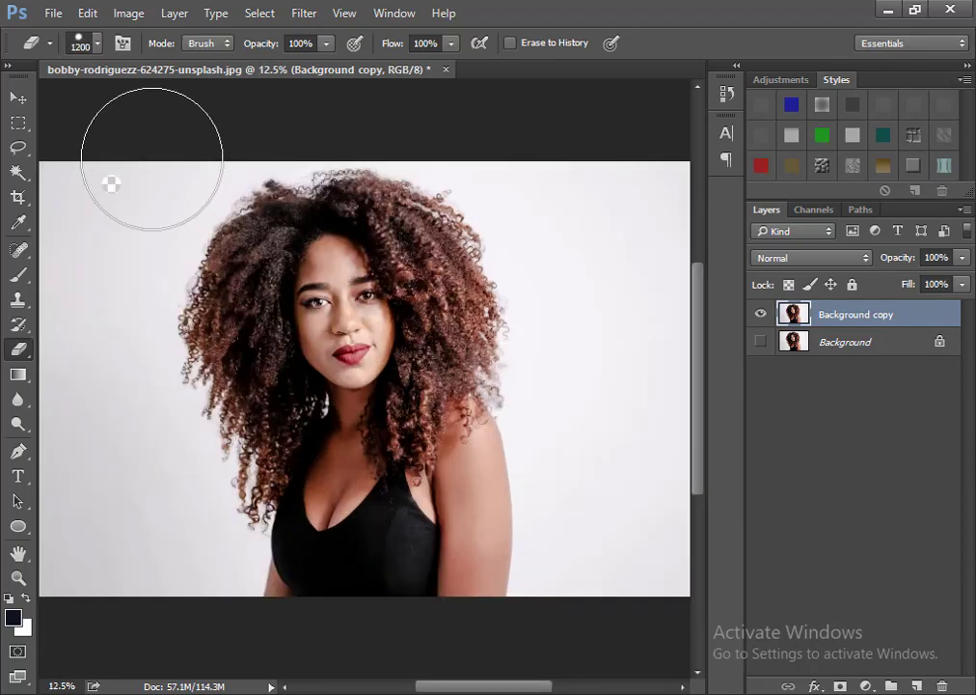
mouse_move(109, 184)
mouse_down()
mouse_move(155, 189)
mouse_move(62, 169)
mouse_up()
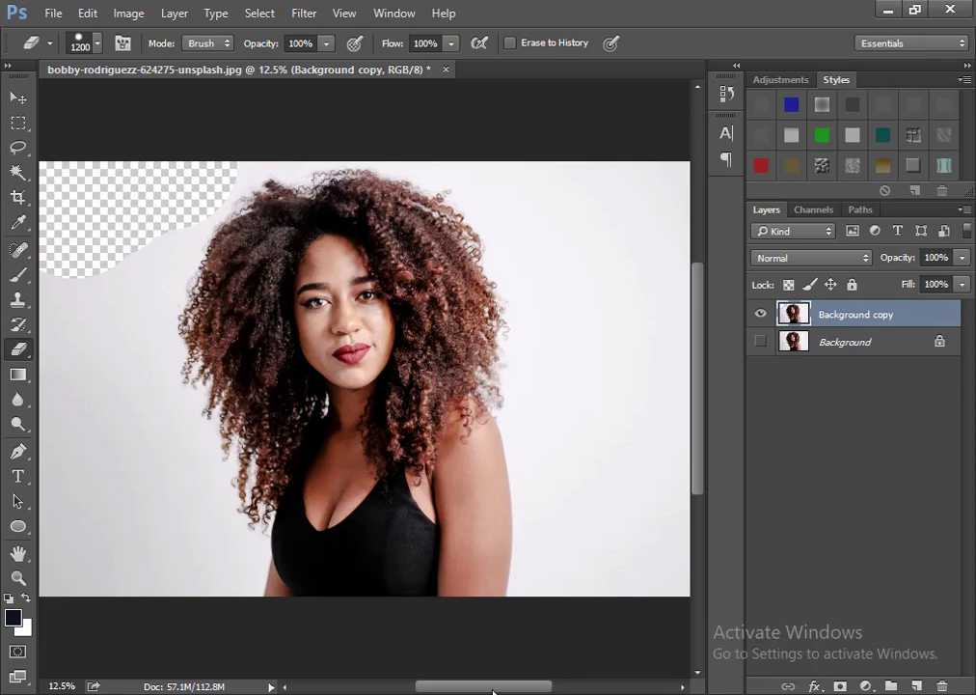
drag(492, 692, 474, 691)
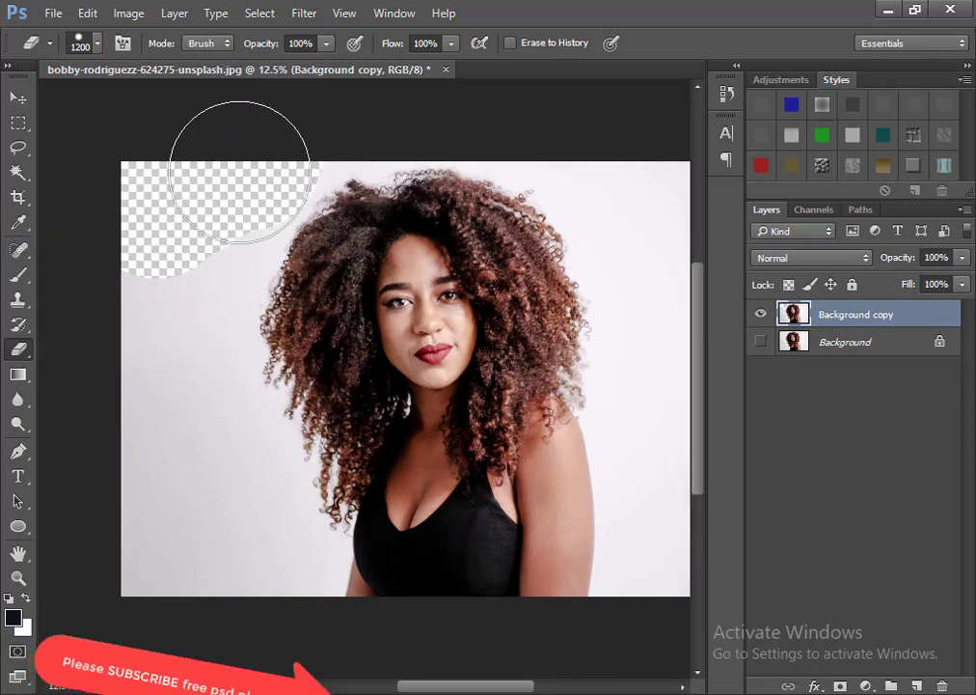
mouse_move(239, 171)
mouse_down()
mouse_move(194, 244)
mouse_move(159, 363)
mouse_move(128, 340)
mouse_move(147, 570)
mouse_move(173, 350)
mouse_move(191, 440)
mouse_move(222, 519)
mouse_move(236, 608)
mouse_move(232, 564)
mouse_move(254, 577)
mouse_move(254, 566)
mouse_move(211, 439)
mouse_up()
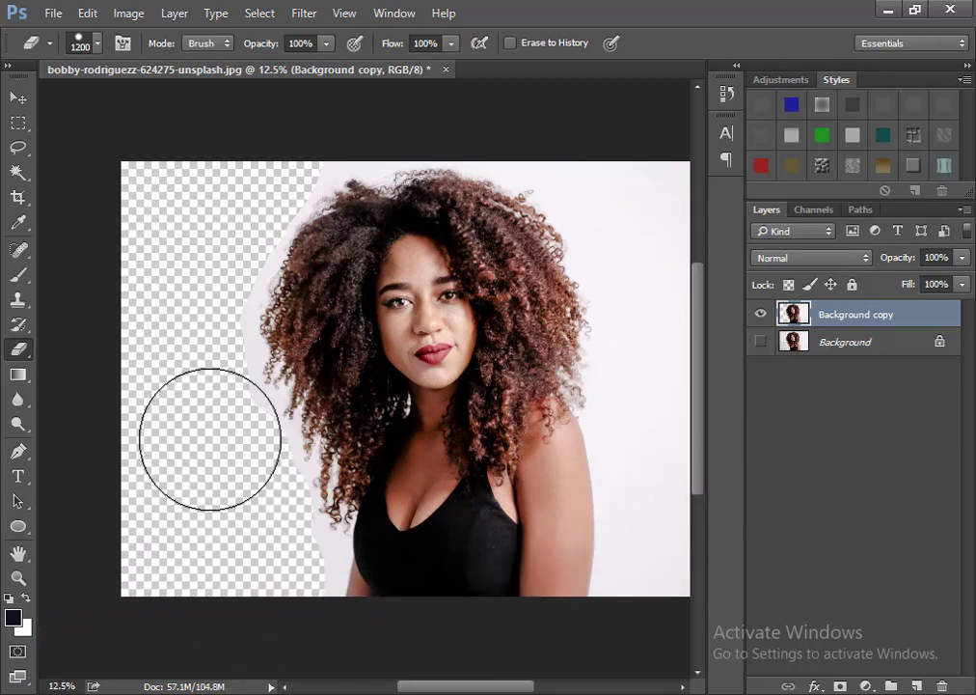
Erase the backdrop above and to the right of the woman, and undo the last stroke that cuts into her arm.
drag(404, 689, 448, 689)
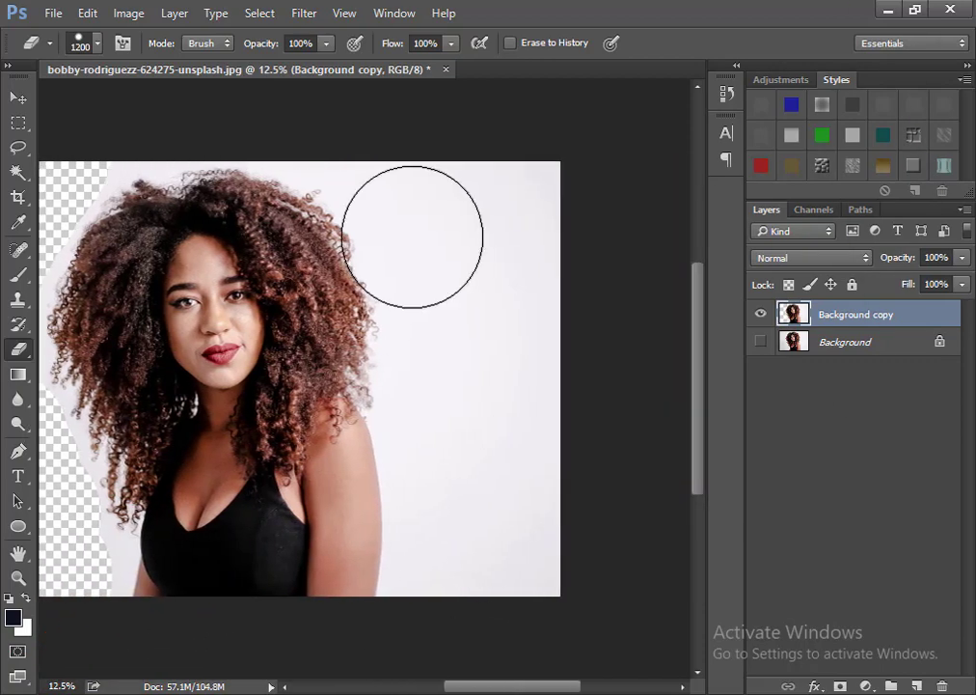
mouse_move(159, 92)
mouse_down()
mouse_move(301, 96)
mouse_move(497, 174)
mouse_move(516, 161)
mouse_move(571, 419)
mouse_move(434, 231)
mouse_move(433, 211)
mouse_move(458, 555)
mouse_up()
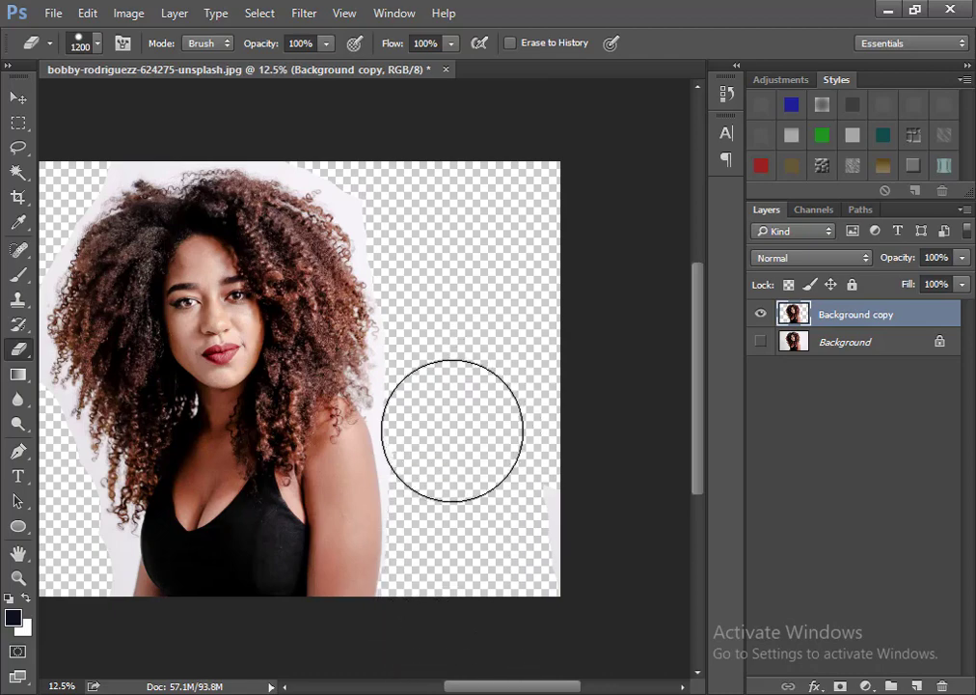
mouse_move(450, 475)
mouse_down()
mouse_move(452, 539)
mouse_move(423, 666)
mouse_up()
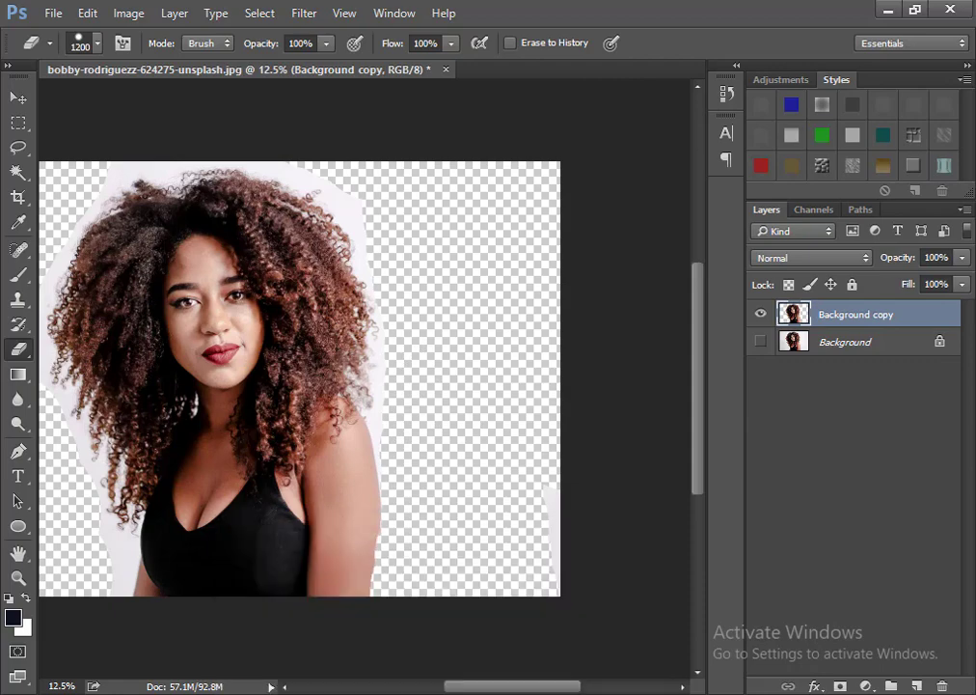
key(ctrl+z)
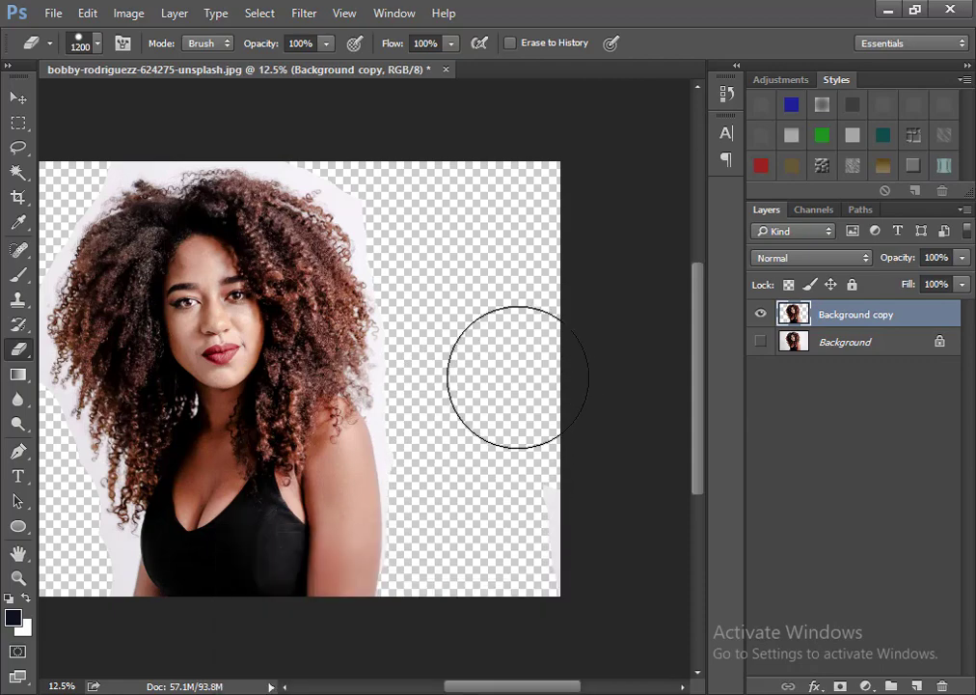
Reduce the eraser to 700 px and erase the remaining backdrop closely along the outer edge of the arm at the image's right.
key(ctrl+equal)
key(ctrl+equal)
key(ctrl+equal)
scroll(566, 479, down, 3)
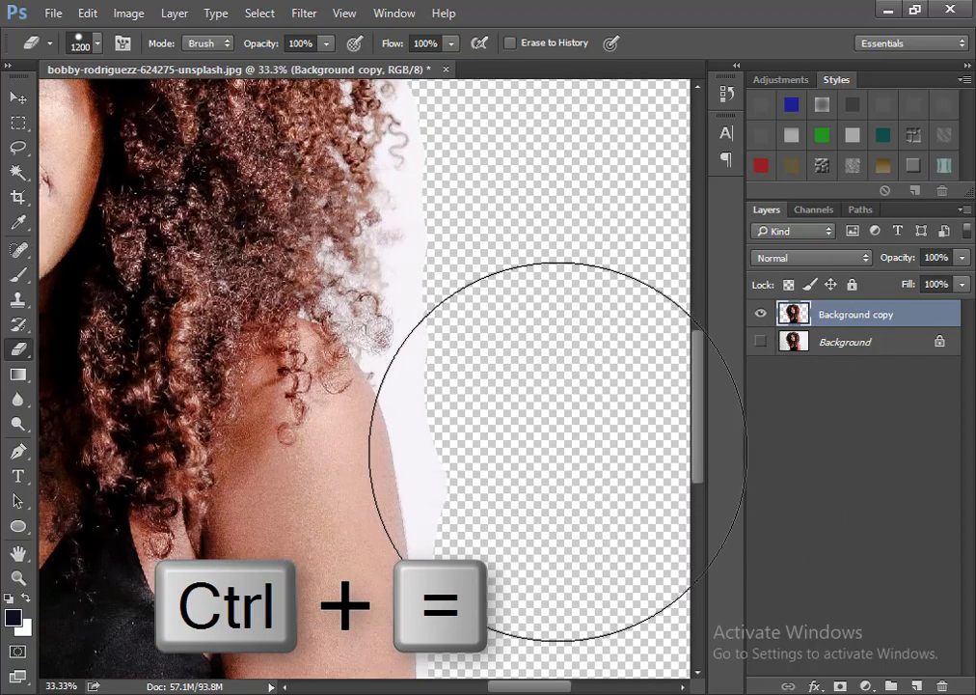
key(bracketleft)
key(bracketleft)
key(bracketleft)
key(bracketleft)
key(bracketleft)
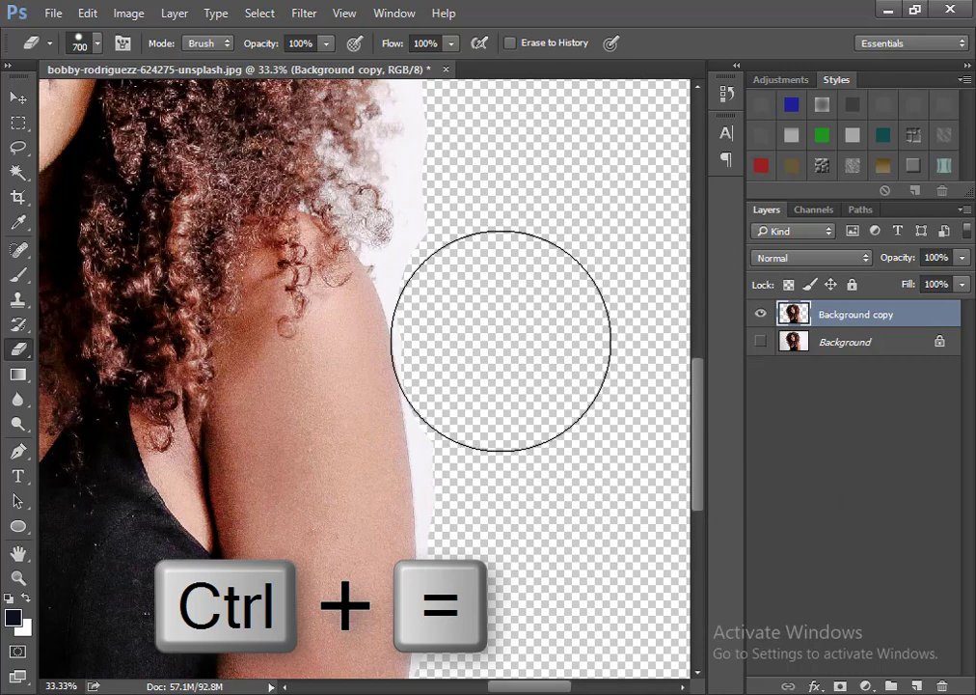
scroll(532, 524, down, 5)
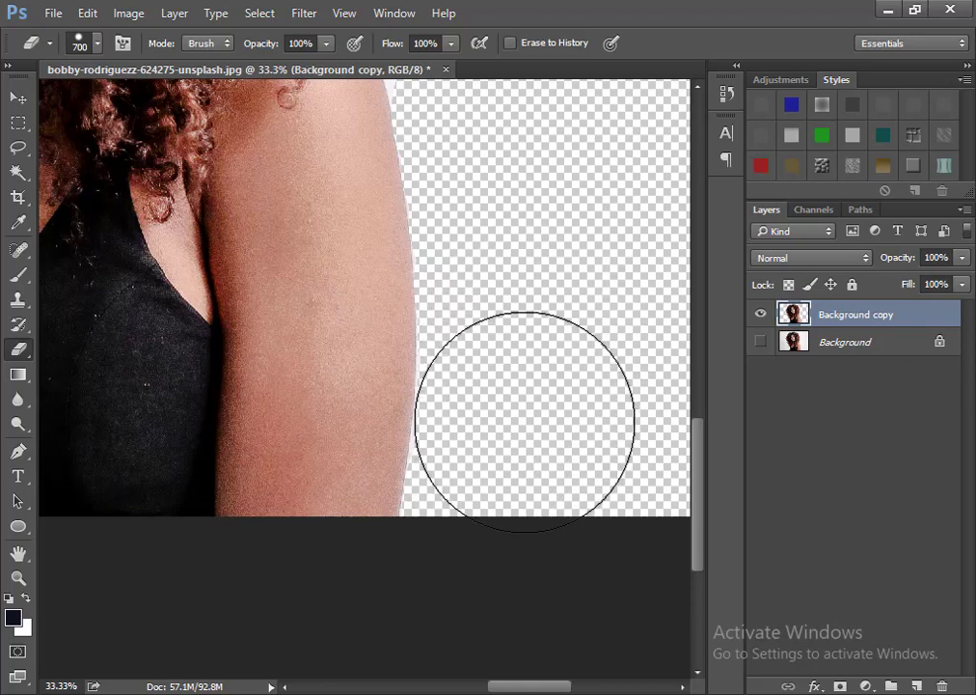
Reduce the eraser to 400 px and erase the backdrop below the left-hand curls, up to the black top and arm.
drag(543, 687, 443, 687)
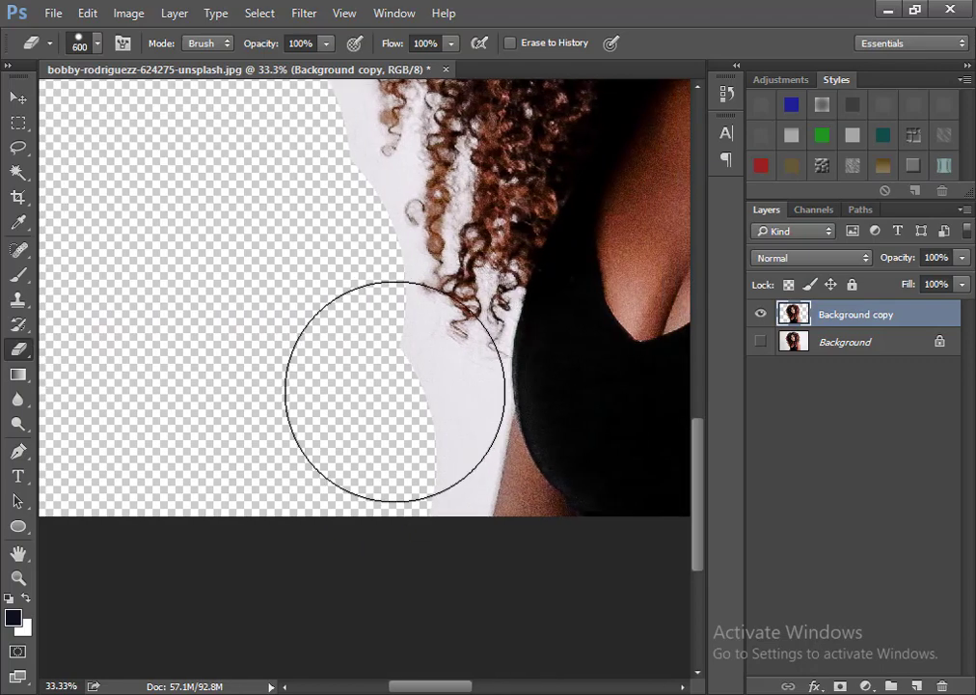
key(bracketleft)
key(bracketleft)
mouse_move(405, 399)
mouse_down()
mouse_move(456, 409)
mouse_move(443, 416)
mouse_move(415, 526)
mouse_move(457, 432)
mouse_move(444, 434)
mouse_move(429, 517)
mouse_move(440, 391)
mouse_move(420, 354)
mouse_move(346, 352)
mouse_up()
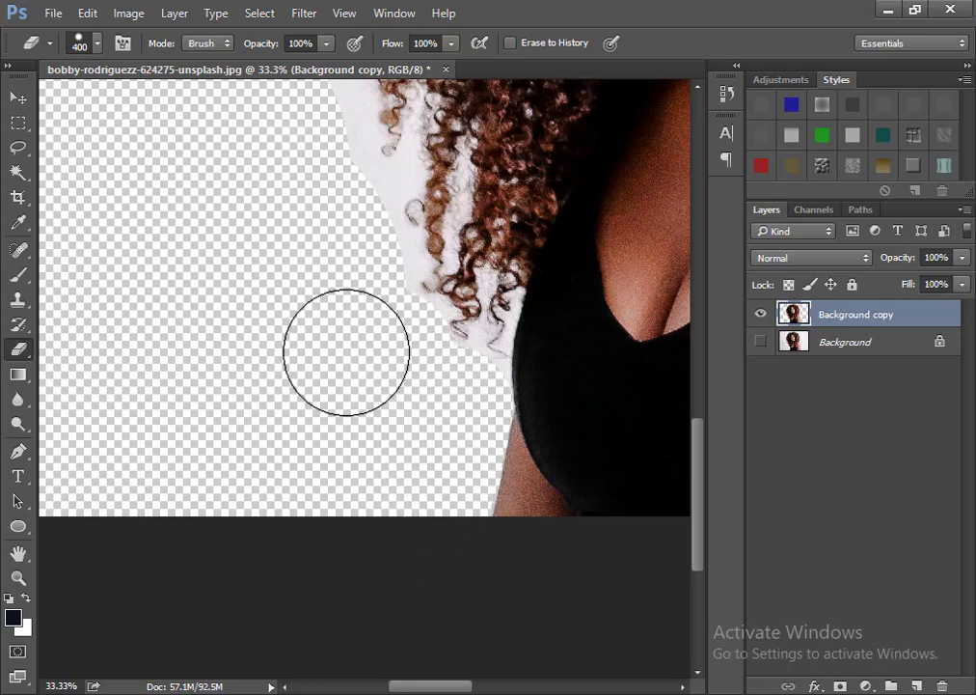
Trim the backdrop margin up the left side of the woman's hair to the top of her head with the 400 px eraser.
scroll(345, 328, up, 3)
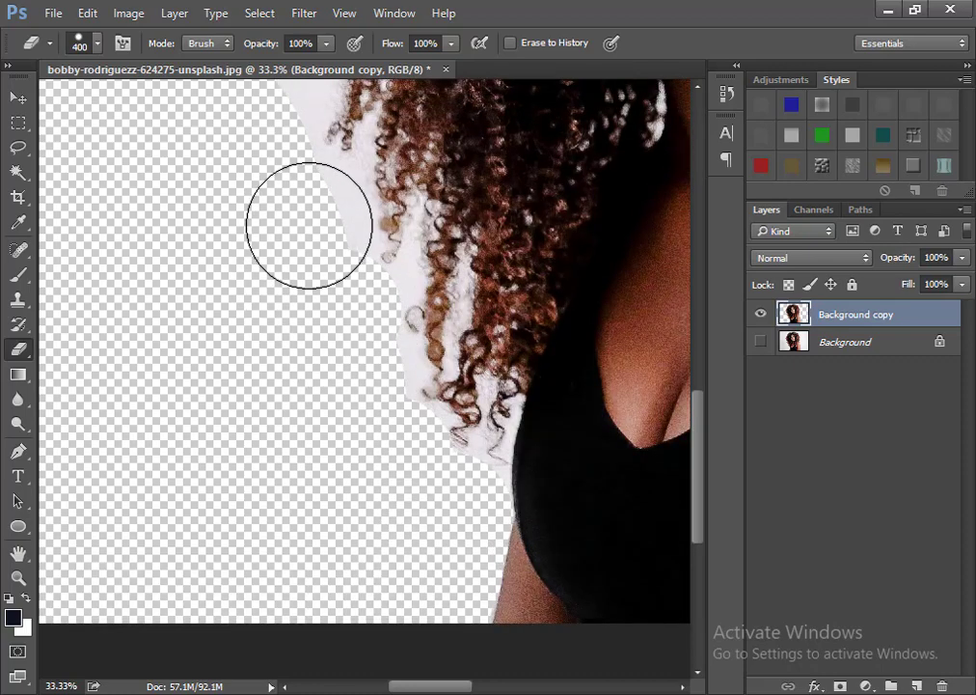
scroll(308, 224, up, 3)
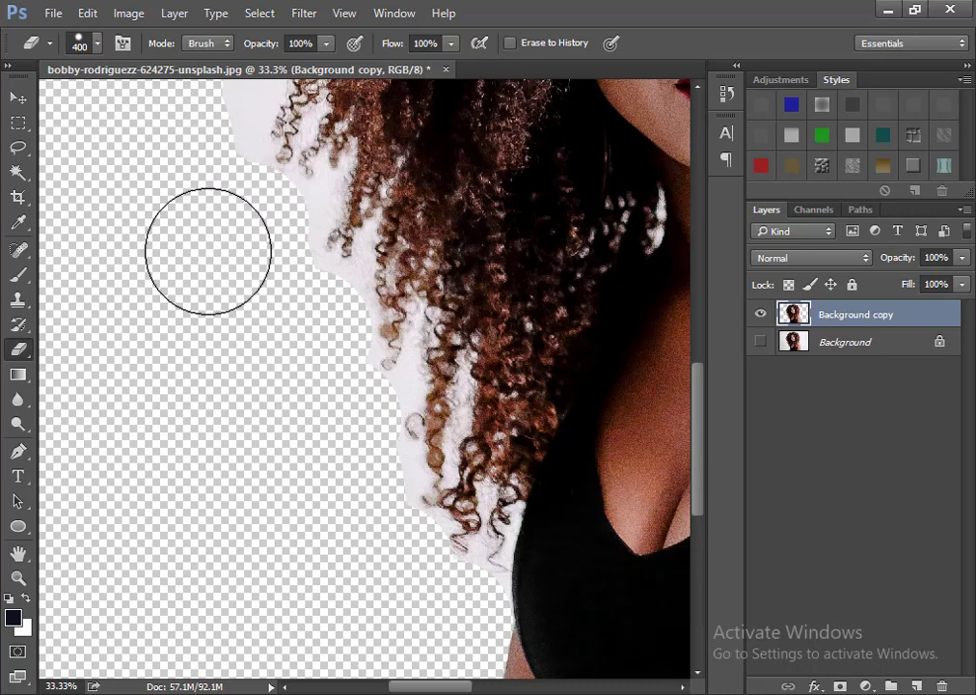
scroll(209, 251, up, 10)
scroll(174, 196, down, 2)
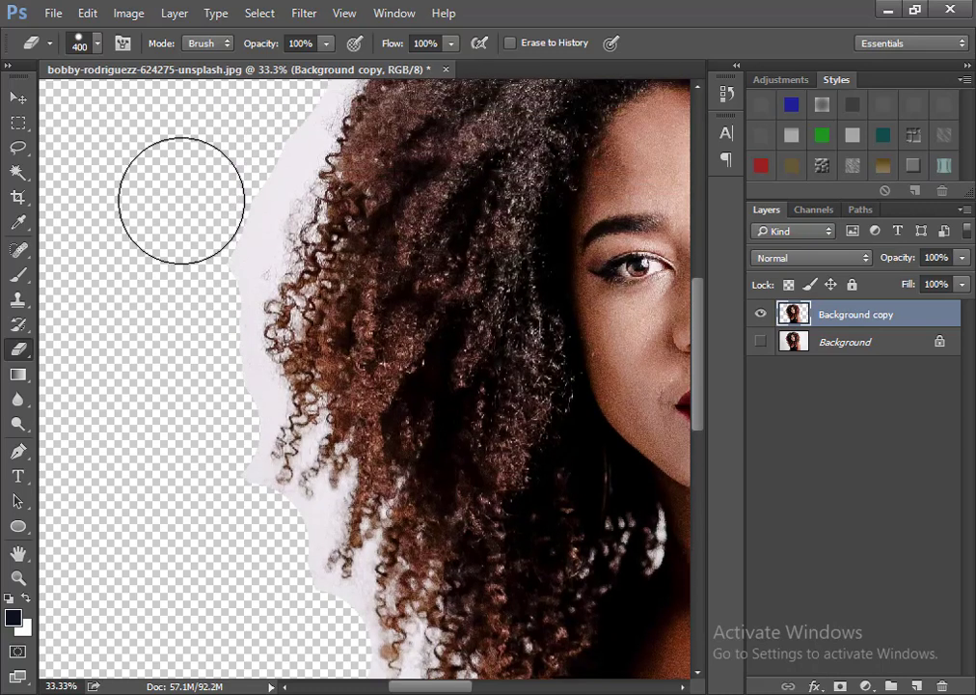
scroll(181, 199, up, 3)
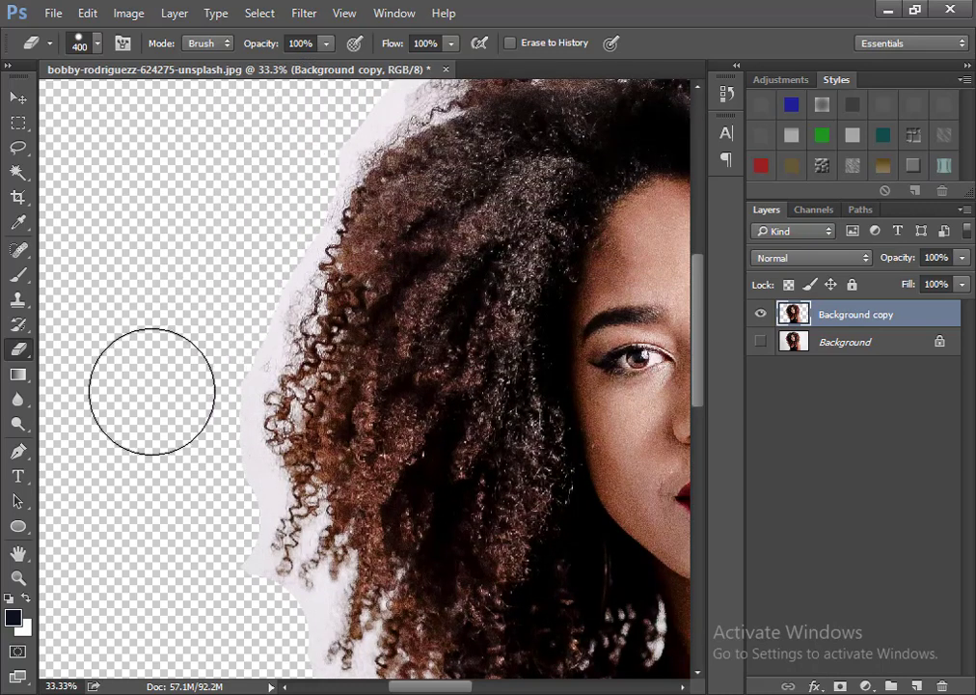
scroll(409, 196, up, 6)
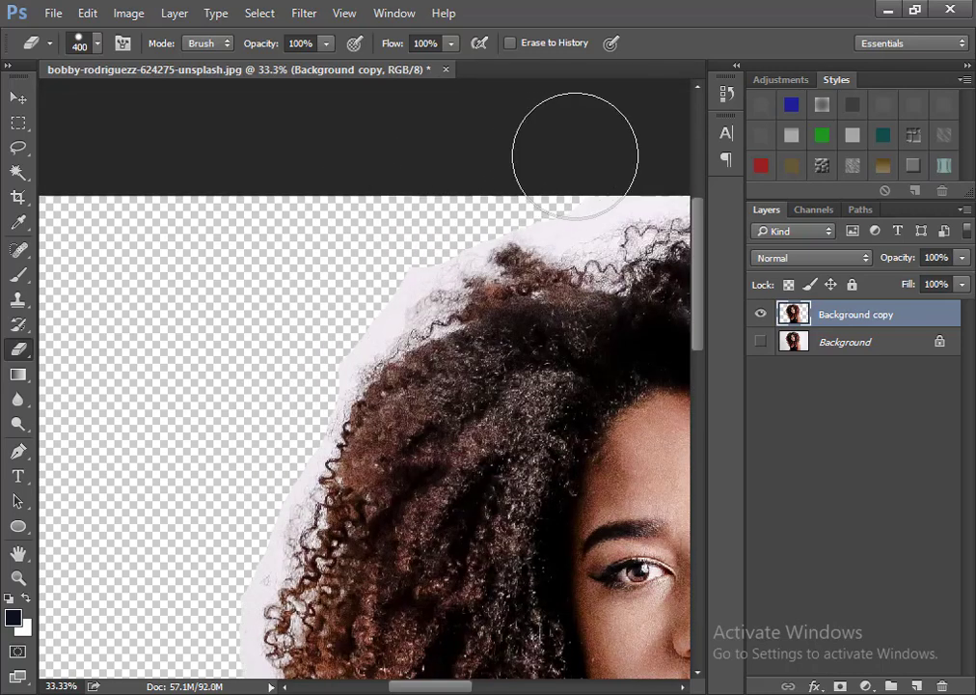
Erase the backdrop along the upper-right hair edge, undoing the first stroke that runs too close to the curls and repeating it farther out.
drag(427, 689, 506, 689)
mouse_move(420, 212)
mouse_down()
mouse_move(502, 277)
mouse_move(538, 366)
mouse_move(563, 388)
mouse_move(579, 430)
mouse_up()
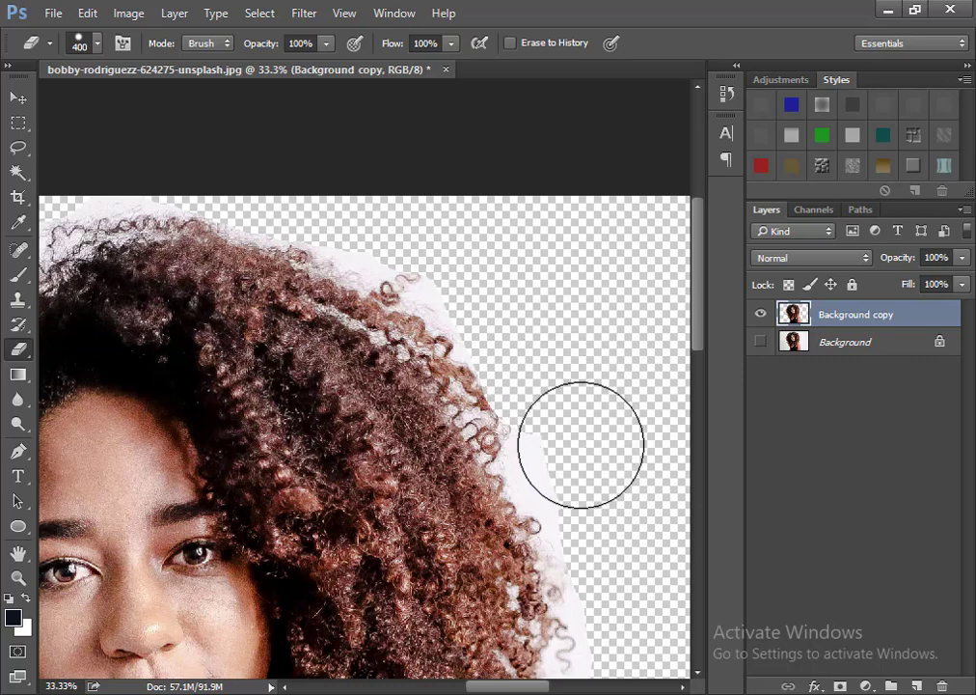
key(ctrl+z)
mouse_move(472, 222)
mouse_down()
mouse_move(541, 262)
mouse_move(583, 326)
mouse_move(544, 276)
mouse_move(546, 320)
mouse_move(598, 408)
mouse_move(586, 415)
mouse_move(599, 484)
mouse_up()
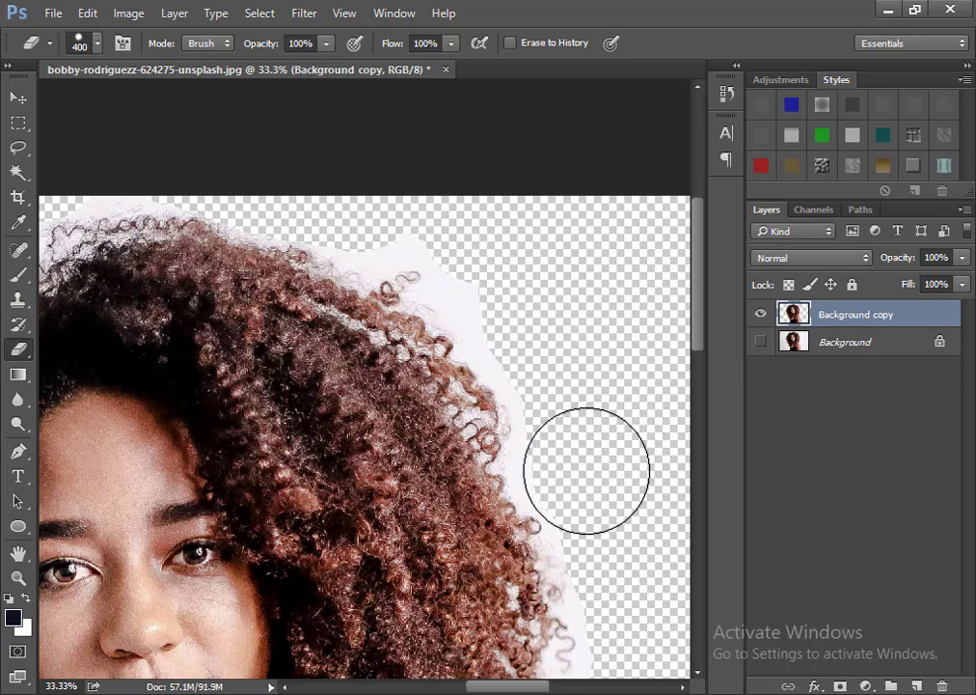
scroll(592, 469, down, 3)
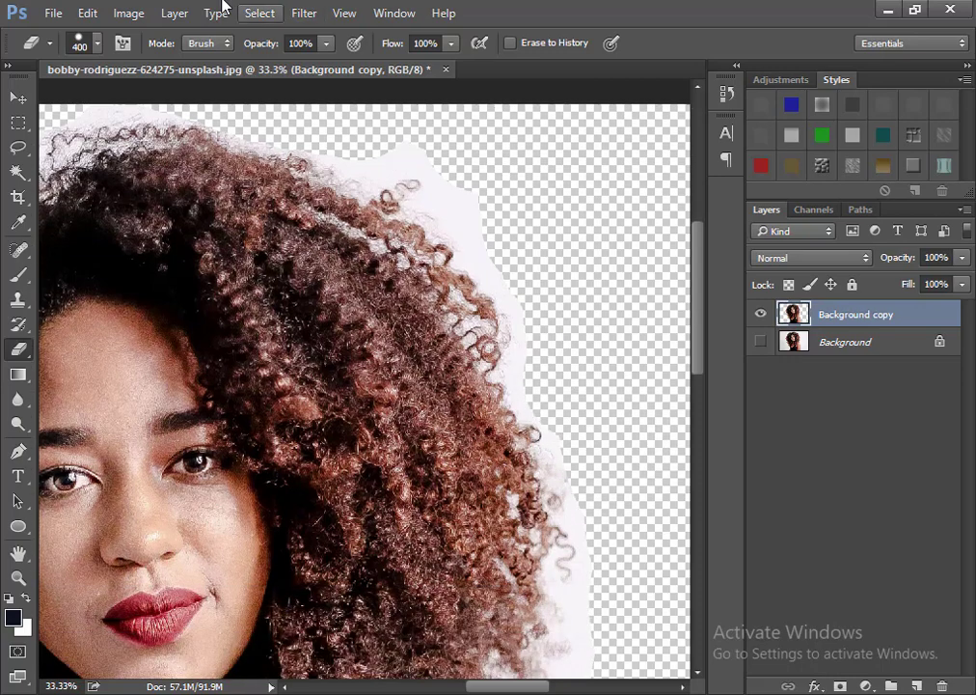
Add a Solid Color fill layer in bright blue 003bd4 between the original background and the cut-out layer.
click(889, 343)
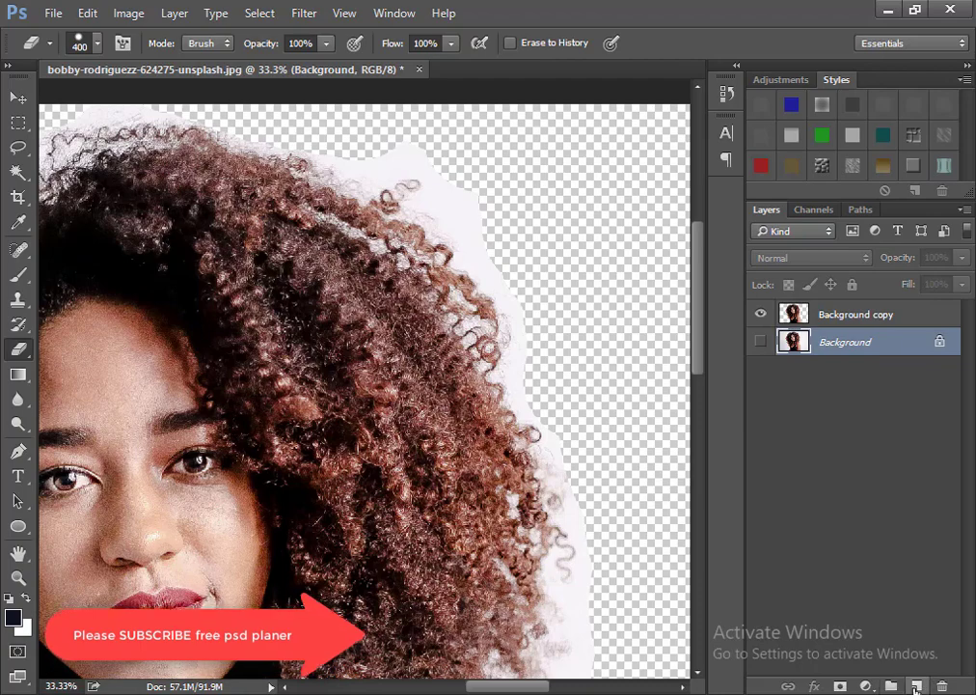
click(918, 683)
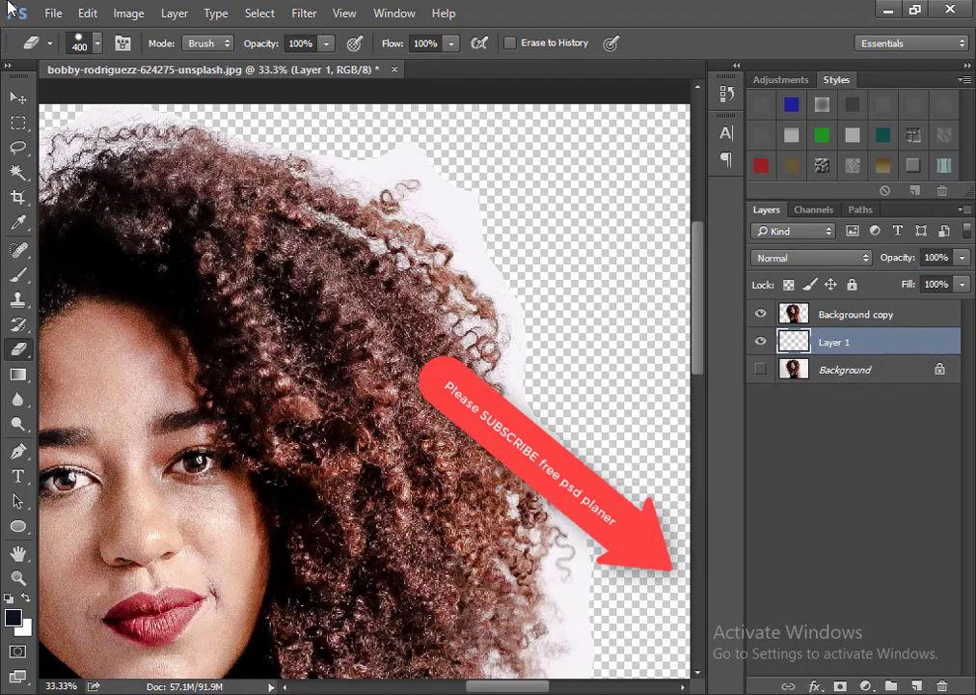
click(174, 12)
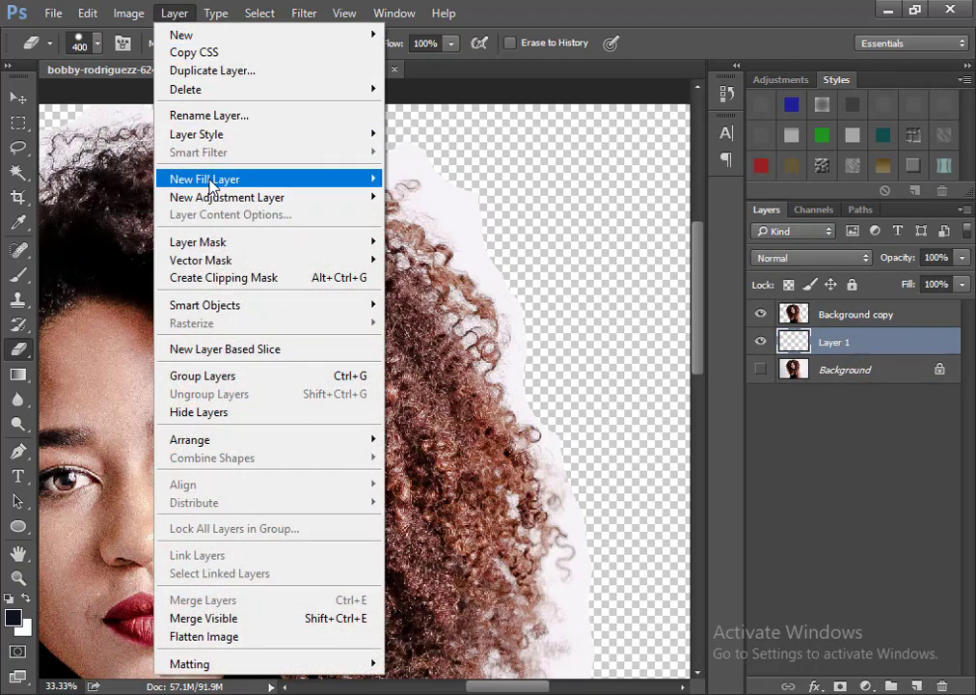
mouse_move(211, 185)
click(463, 182)
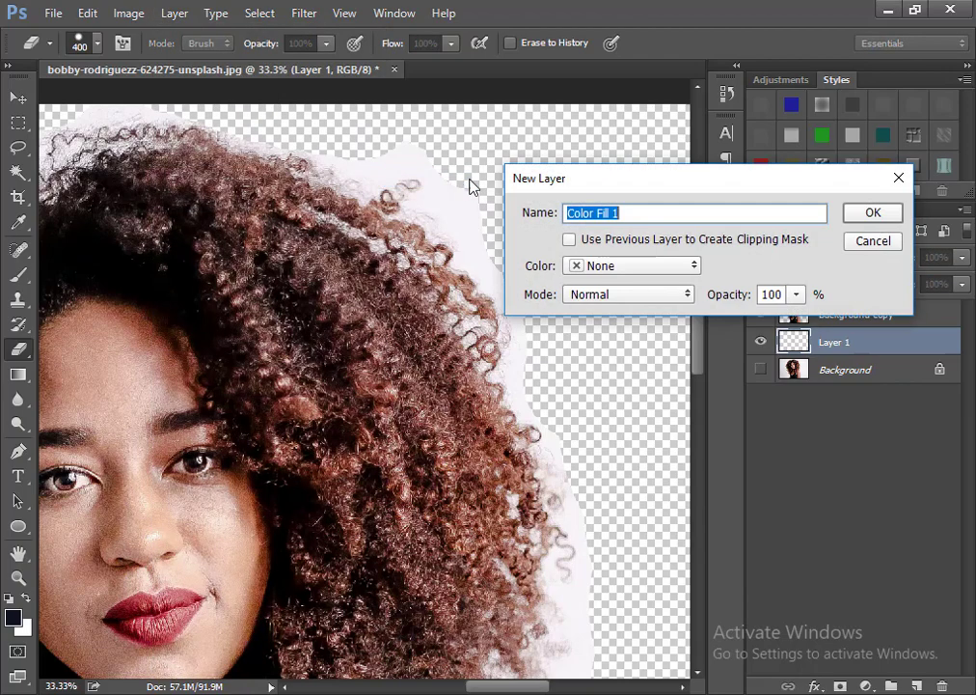
click(871, 221)
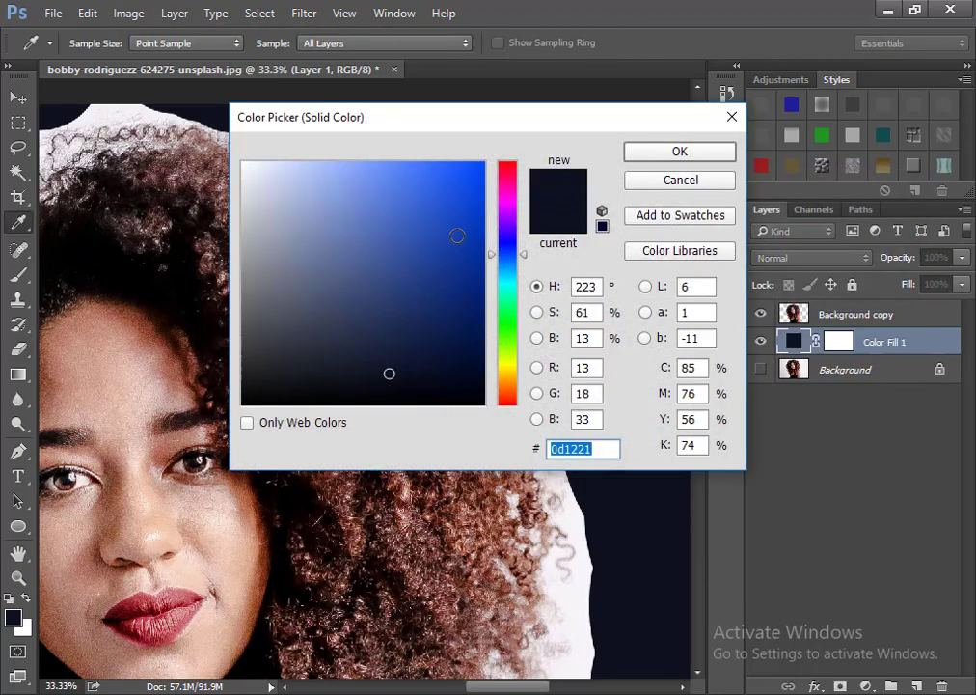
mouse_move(458, 235)
mouse_down()
mouse_move(486, 235)
mouse_move(494, 203)
mouse_up()
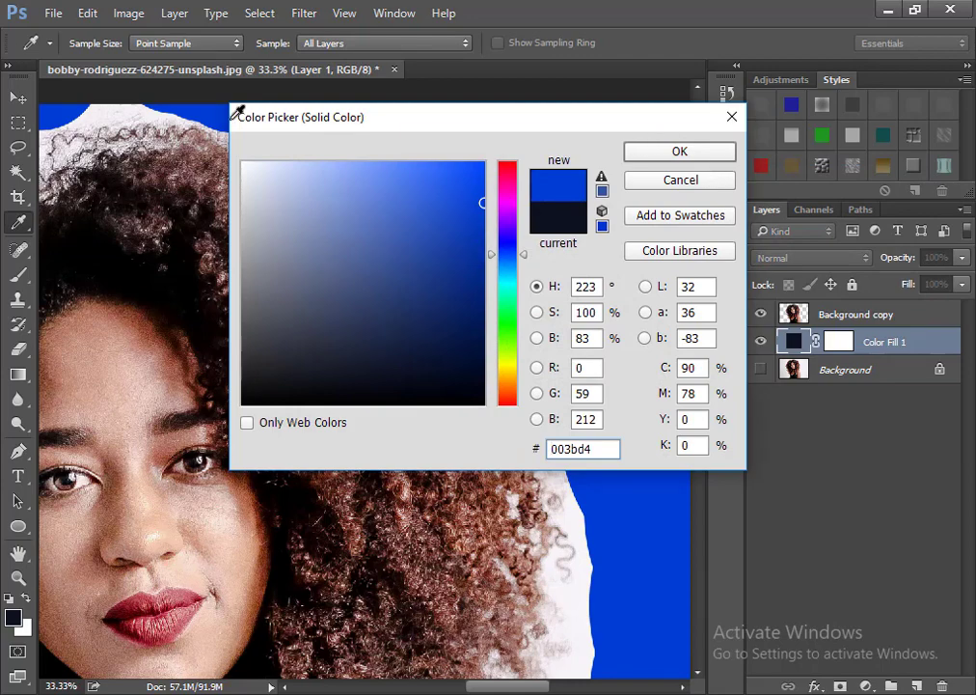
key(Return)
key(e)
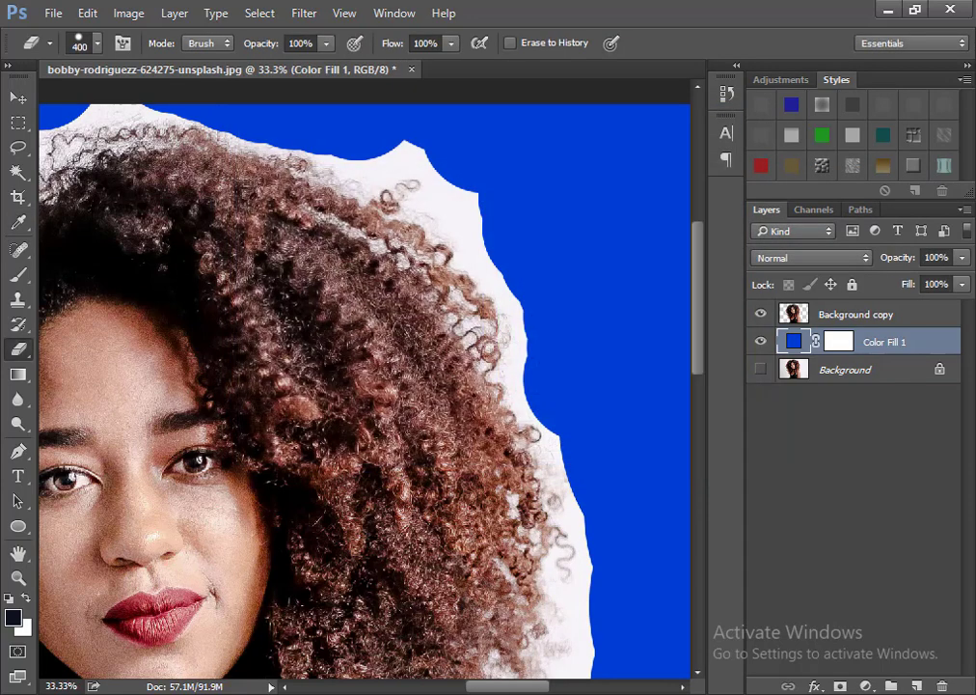
Erase the leftover piece of light backdrop at the image's lower-right edge on the Background copy layer.
key(ctrl+minus)
key(ctrl+minus)
key(ctrl+minus)
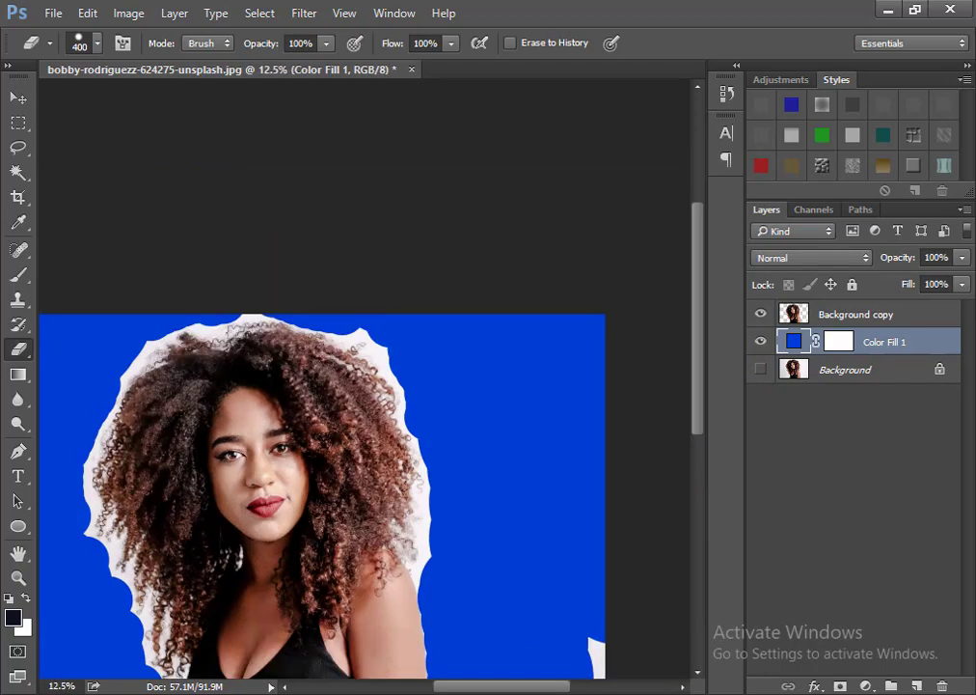
drag(698, 399, 593, 477)
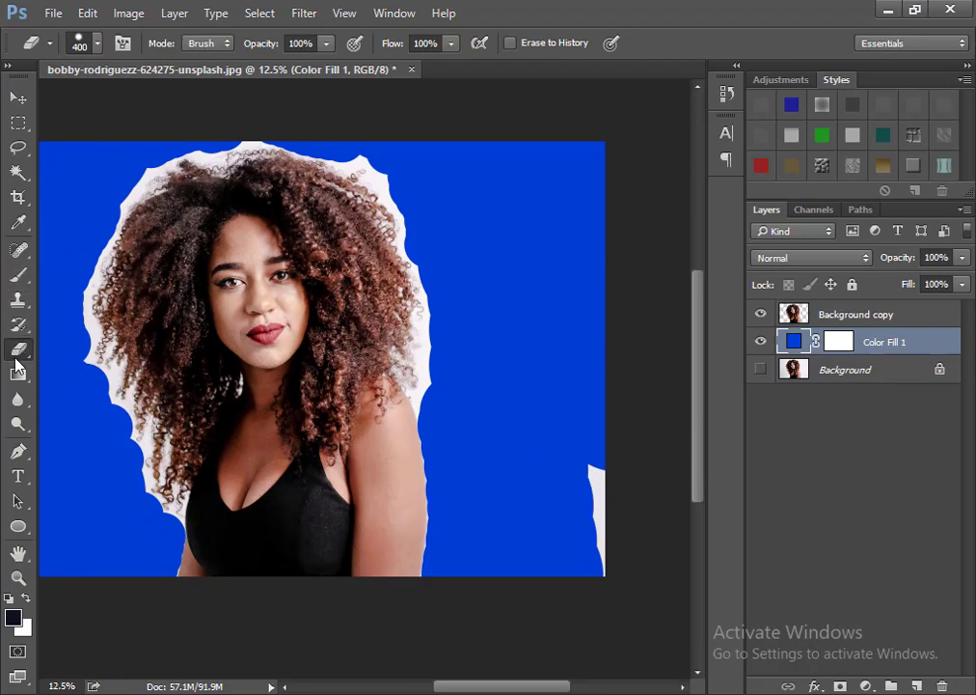
click(859, 314)
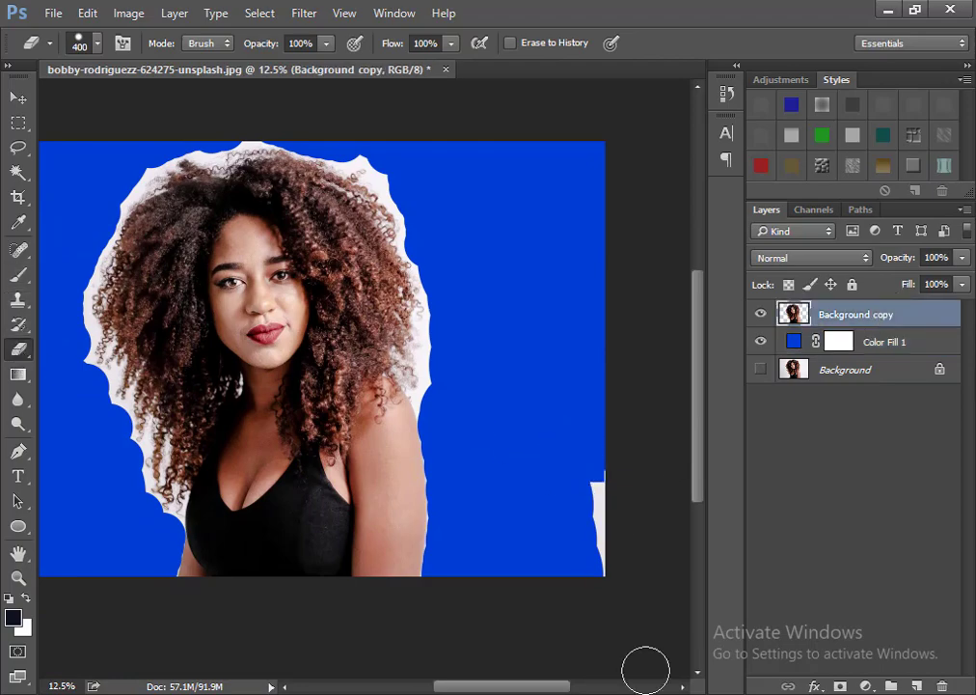
drag(598, 474, 611, 542)
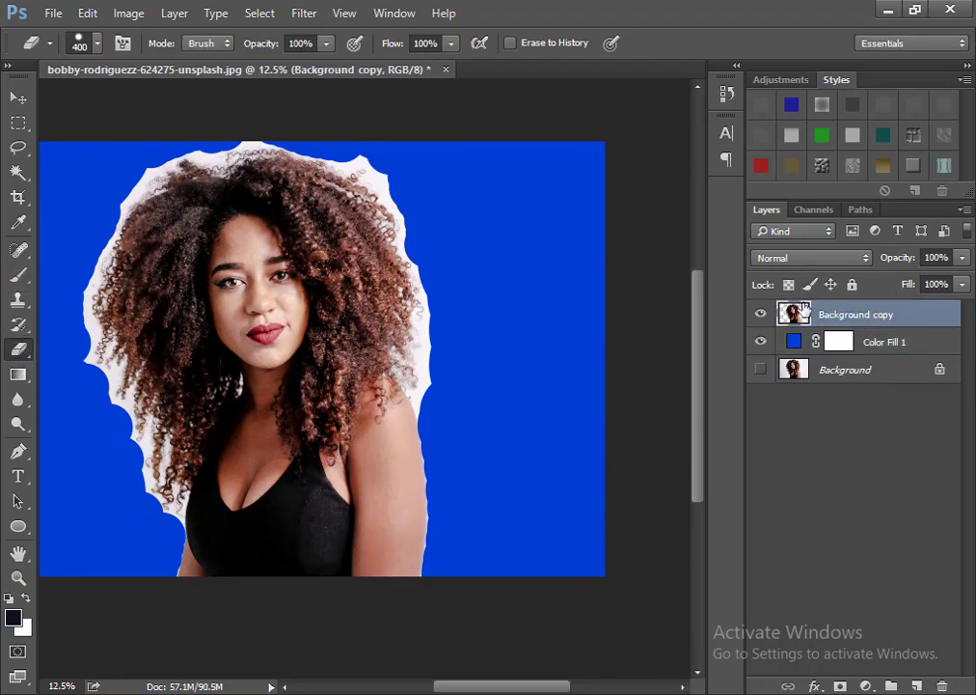
Switch to the Background Eraser Tool and configure it with Discontiguous limits and 50% tolerance.
click(12, 354)
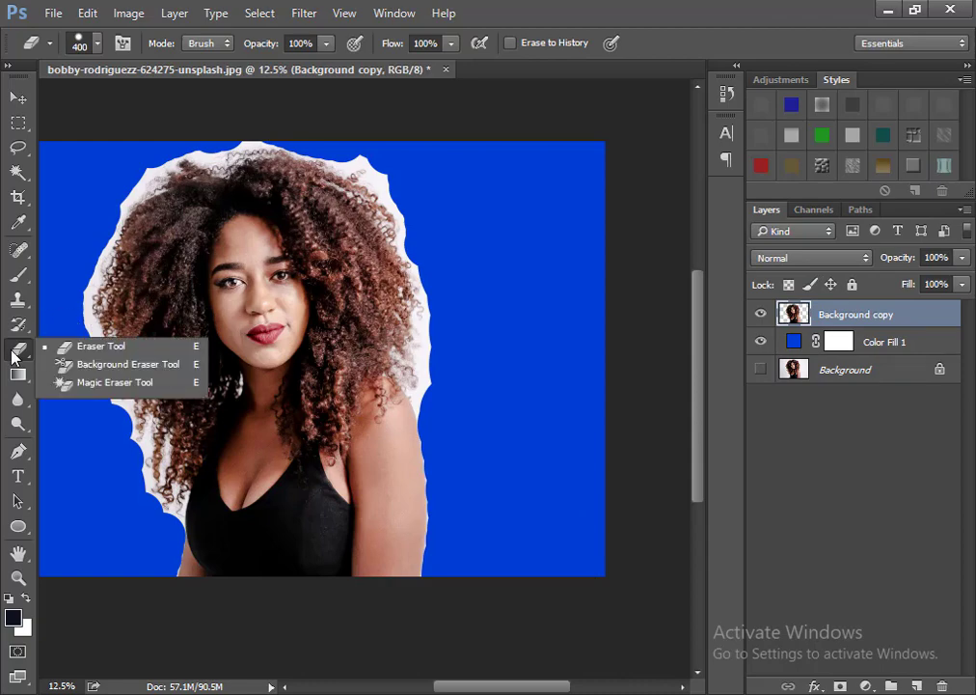
click(71, 366)
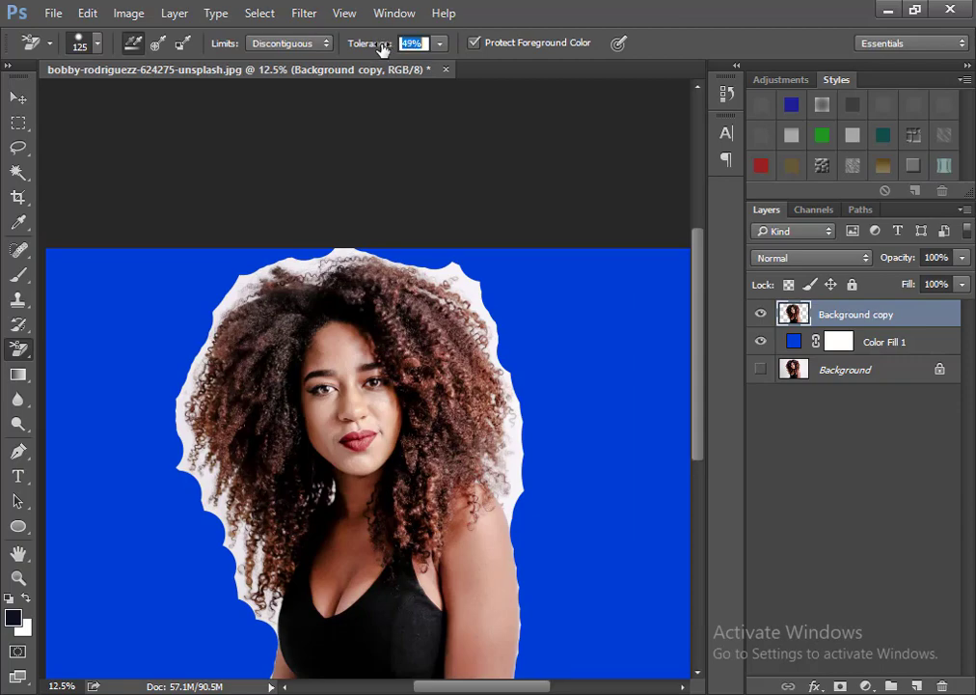
click(275, 45)
click(274, 55)
right_click(184, 239)
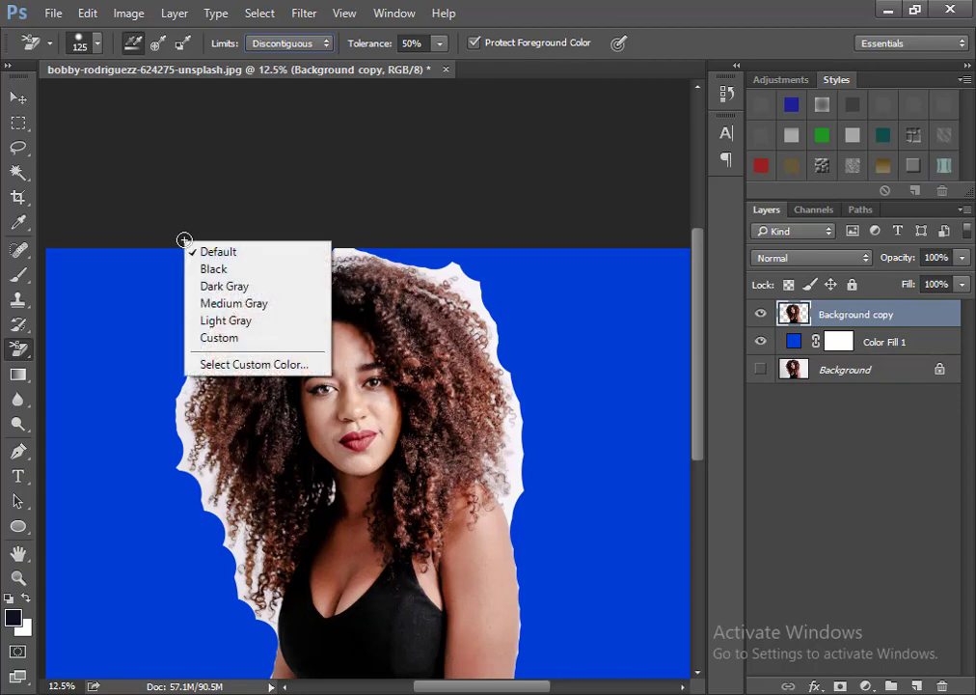
click(82, 352)
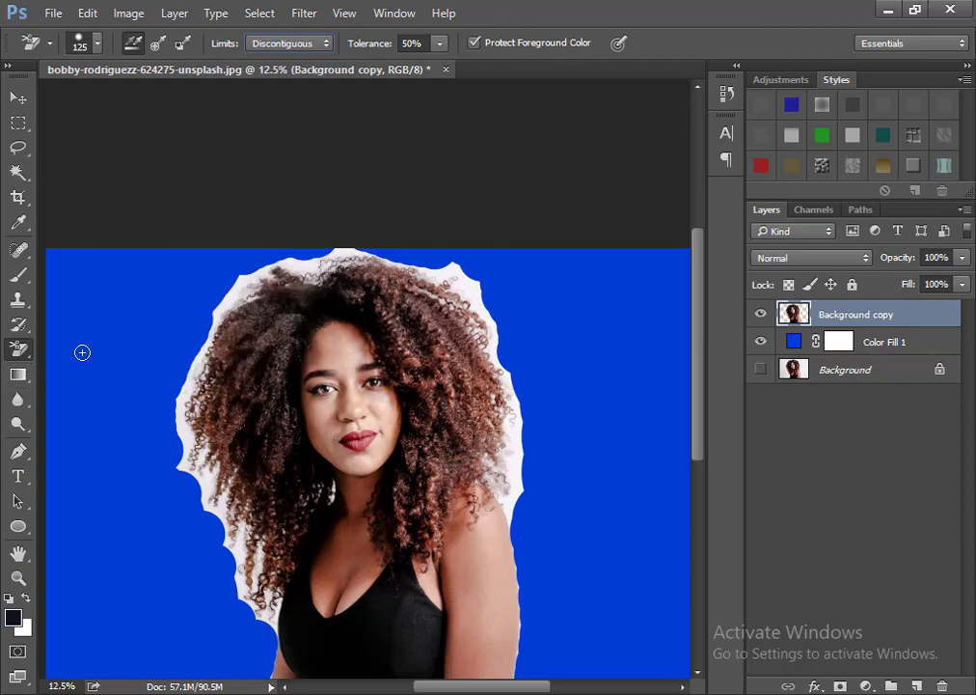
Set the Background Eraser's brush hardness to 80% and enlarge the brush to 400 px.
right_click(88, 353)
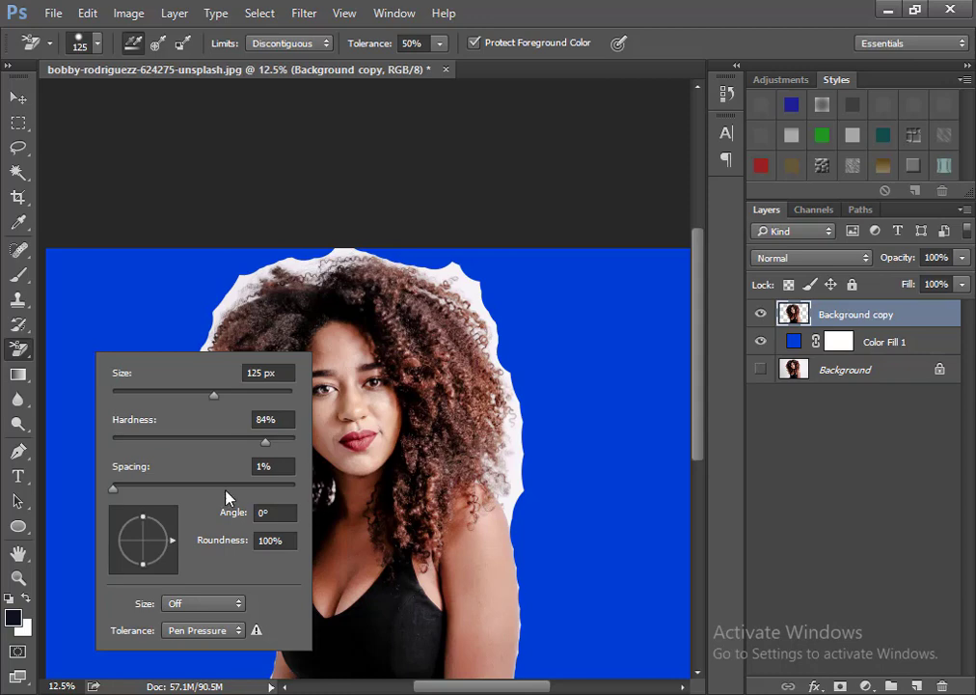
click(261, 469)
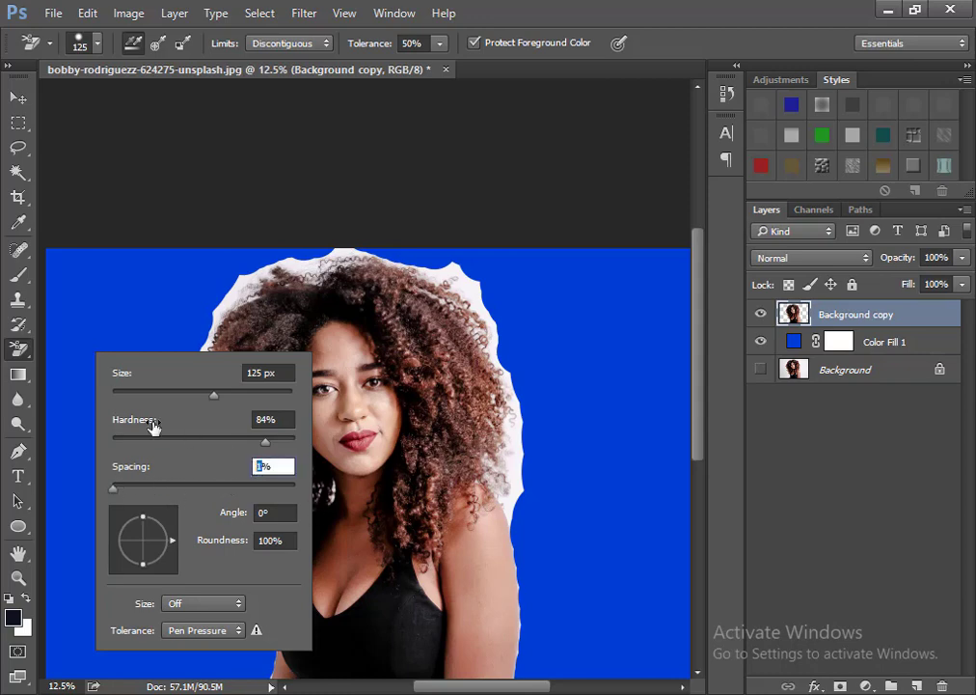
drag(264, 444, 258, 444)
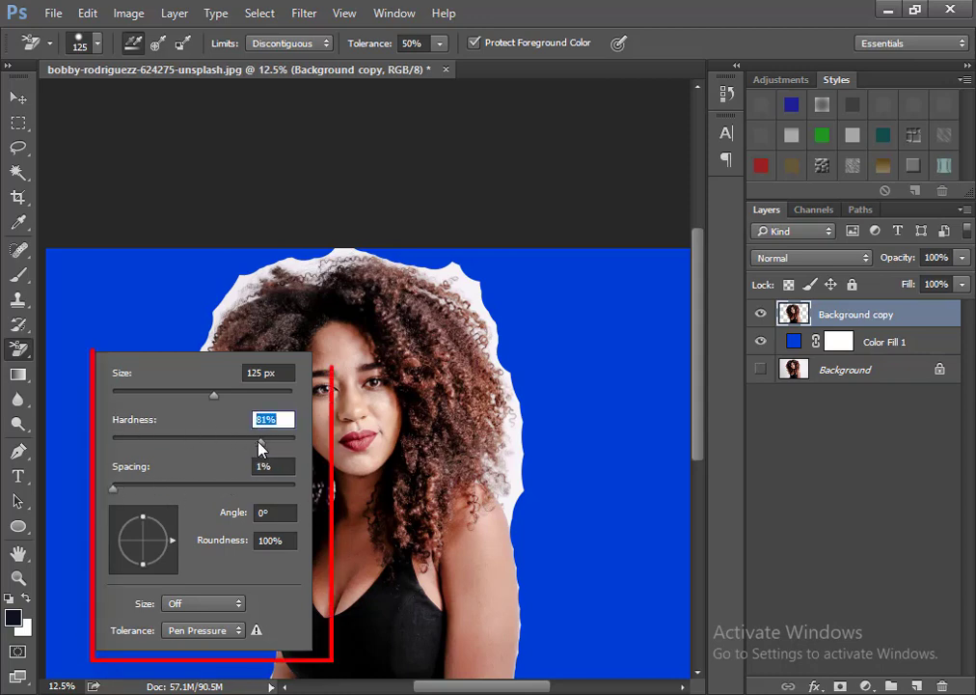
key(Down)
key(Down)
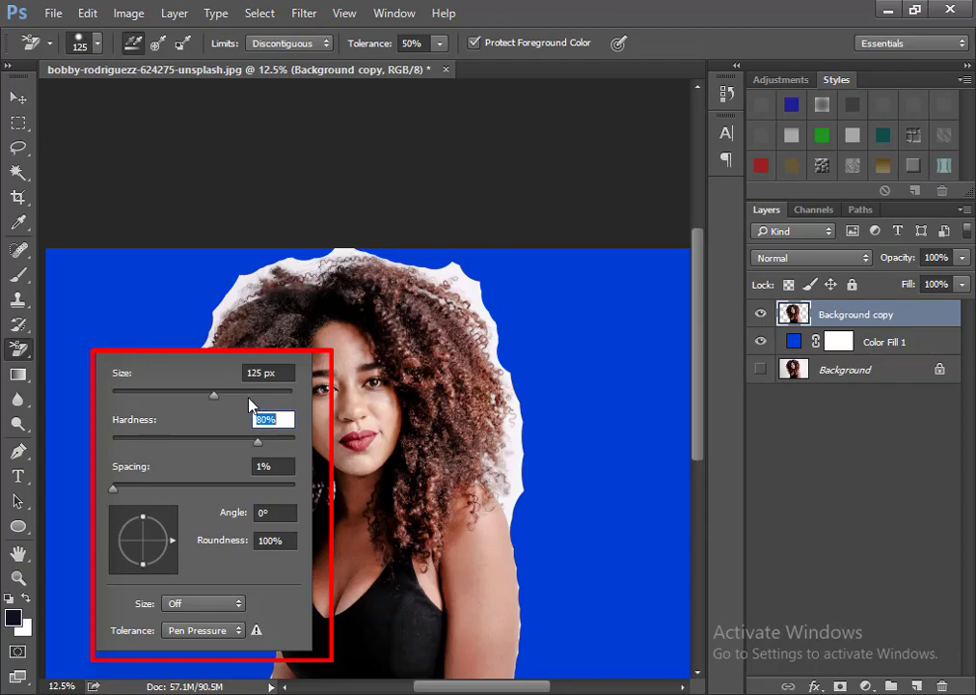
key(Return)
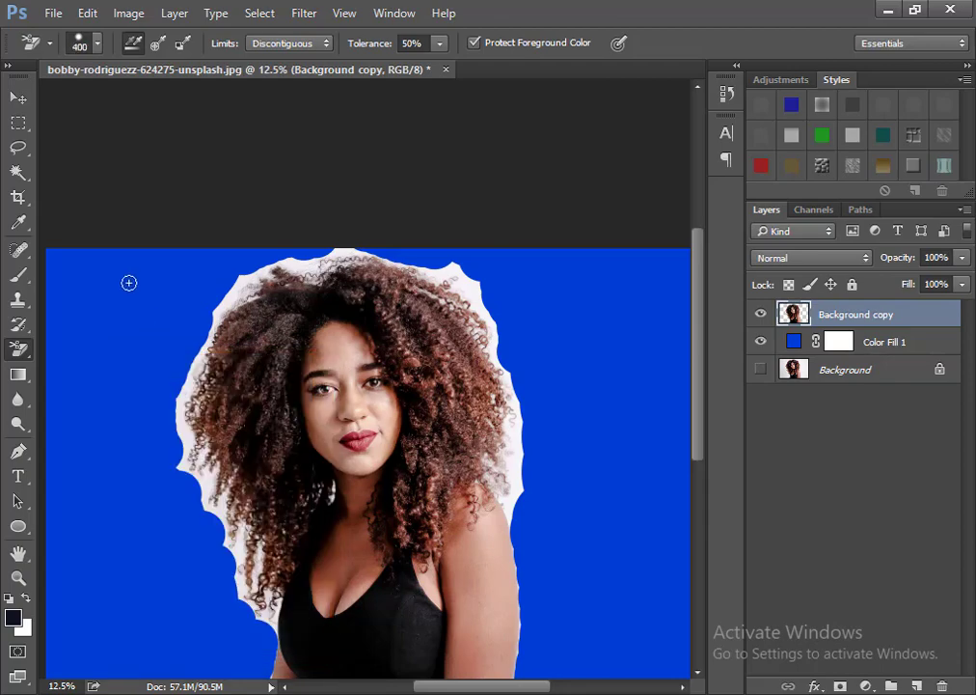
Enlarge the Background Eraser to 500 px and erase the light backdrop around the curls at the upper-left of the hair.
click(17, 577)
drag(188, 249, 417, 437)
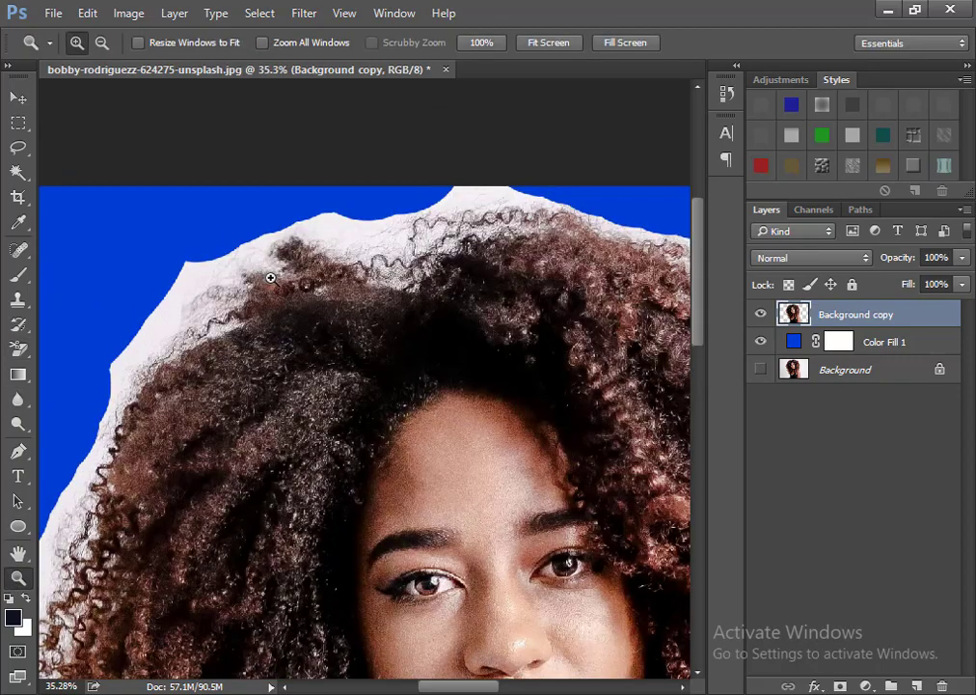
drag(138, 236, 190, 308)
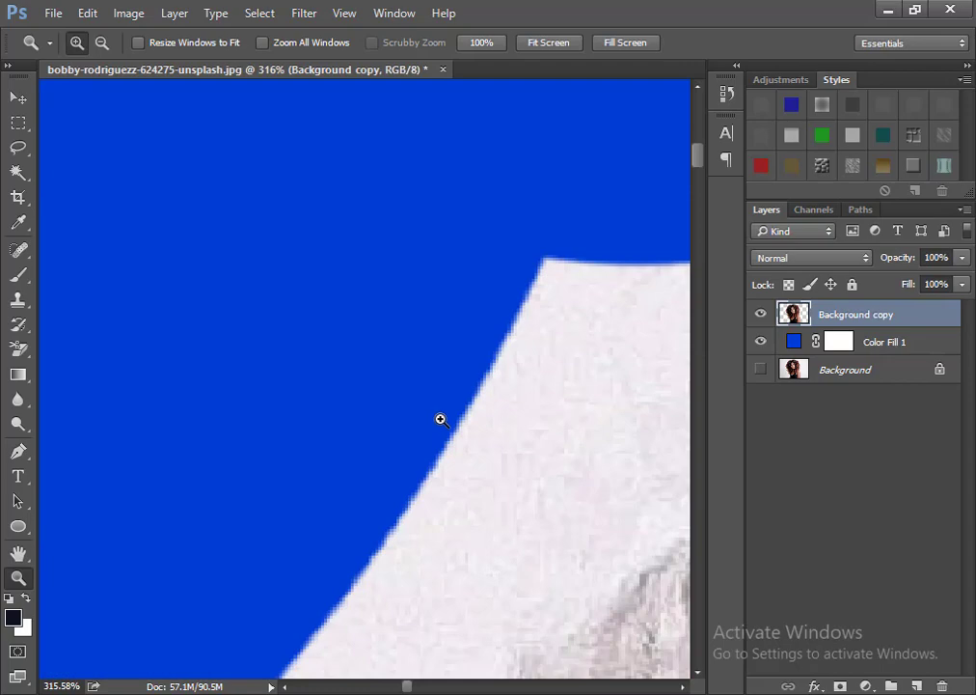
key(ctrl+minus)
key(ctrl+minus)
key(ctrl+minus)
key(ctrl+minus)
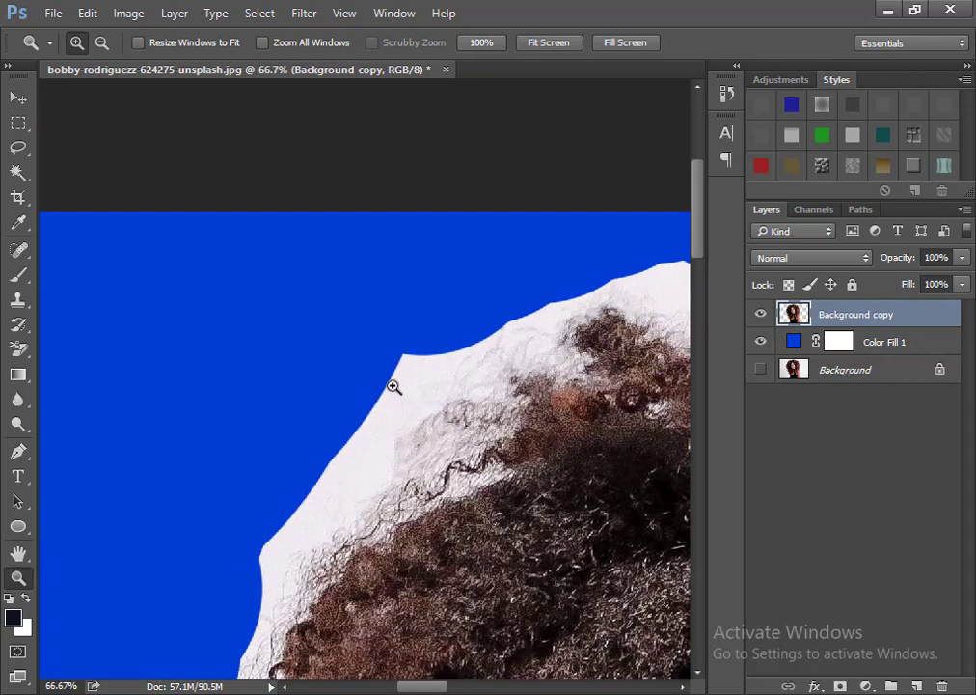
click(20, 352)
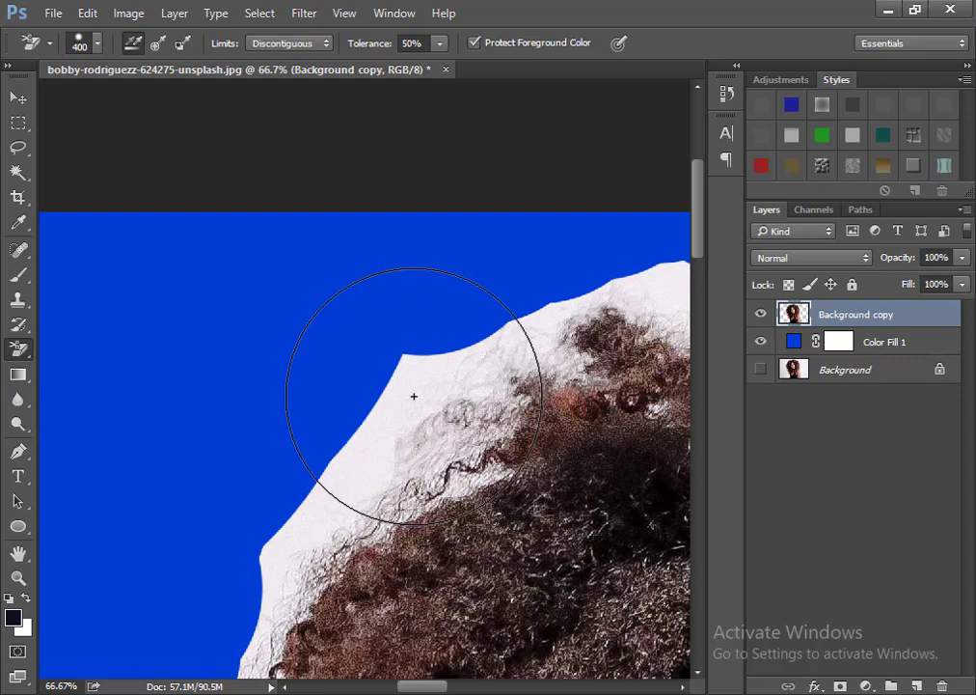
key(bracketright)
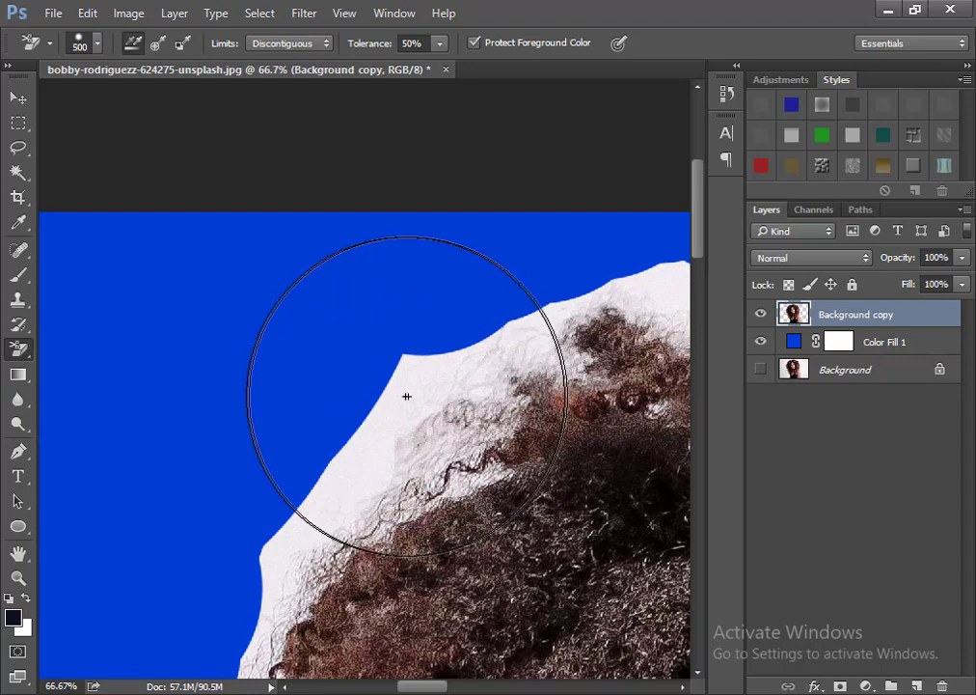
click(405, 395)
Erase the light backdrop down the left side of the hair, sampling the white areas beside the curls.
scroll(386, 395, down, 5)
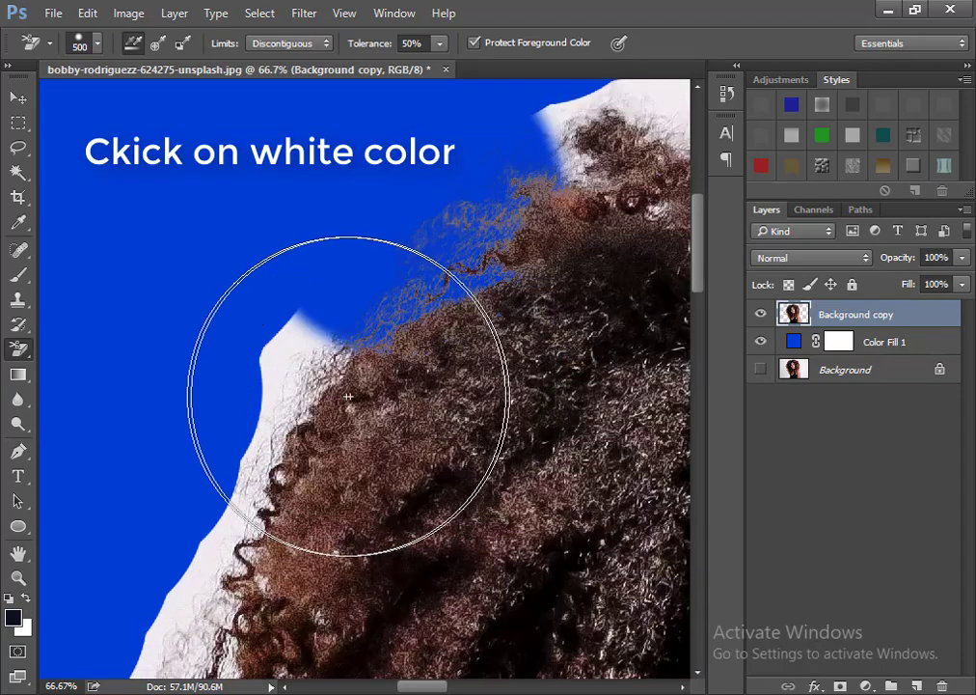
drag(270, 342, 234, 395)
scroll(270, 366, down, 5)
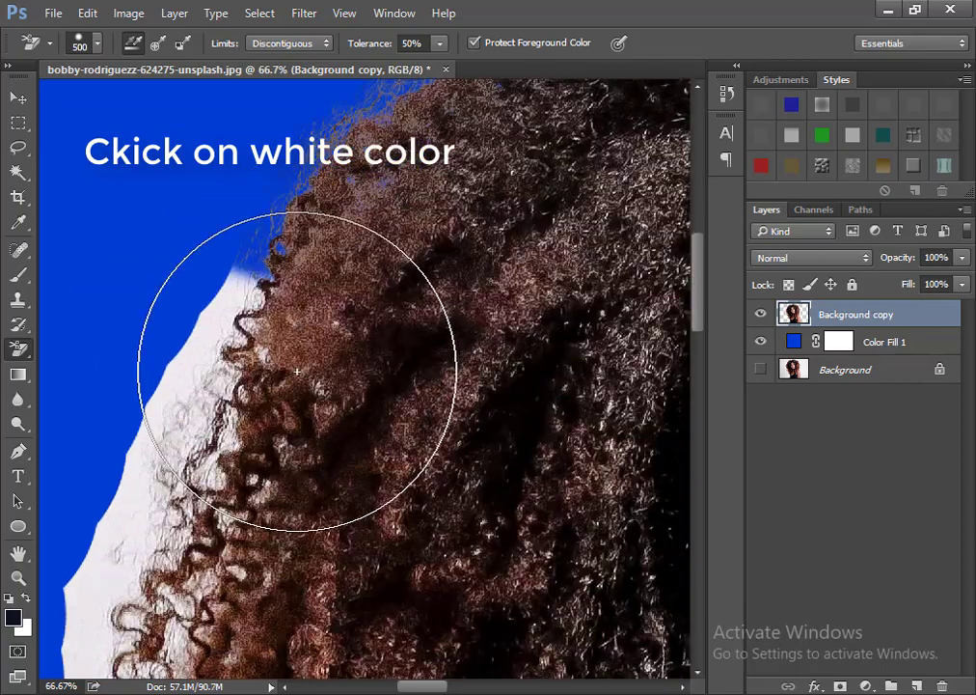
click(206, 332)
scroll(241, 328, down, 5)
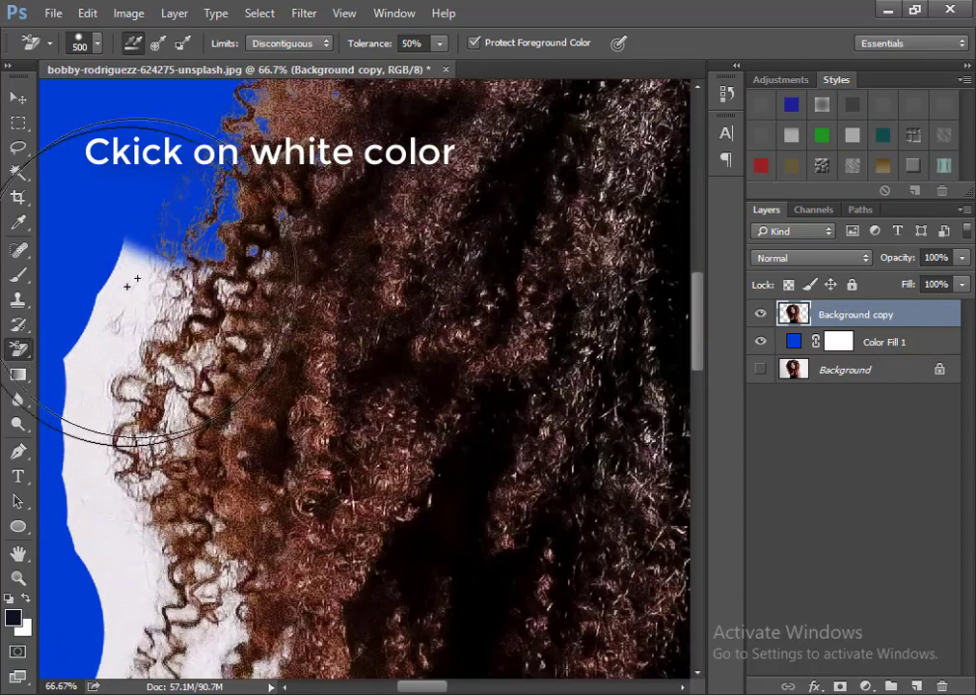
click(125, 289)
scroll(239, 284, down, 4)
scroll(109, 305, up, 2)
click(116, 307)
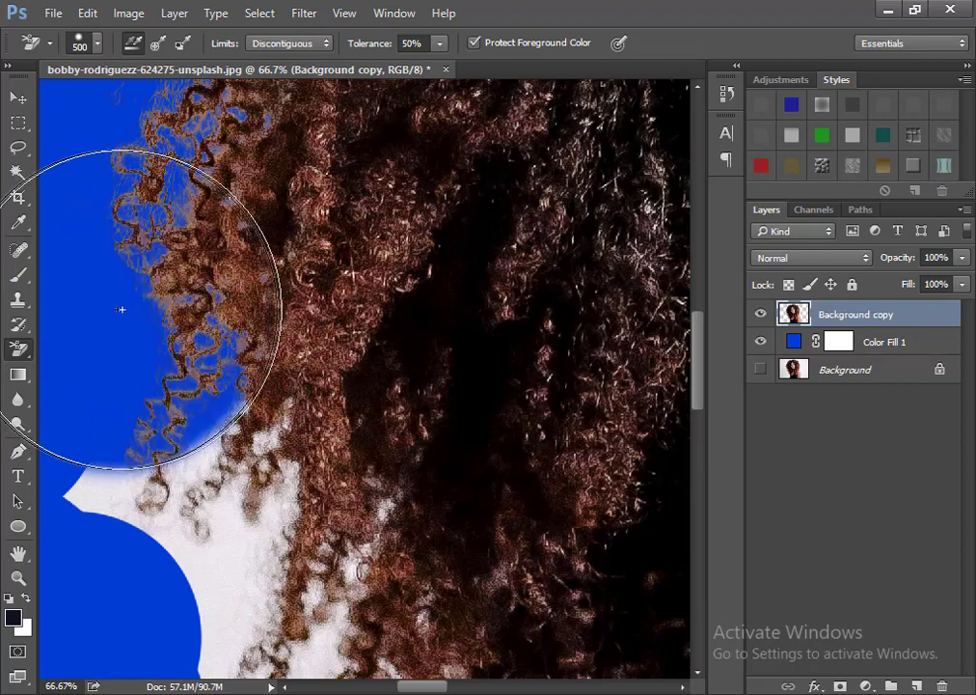
Erase the light backdrop between the loose curls at the lower-left of the hair with the 500 px brush.
scroll(241, 282, down, 3)
scroll(241, 282, down, 2)
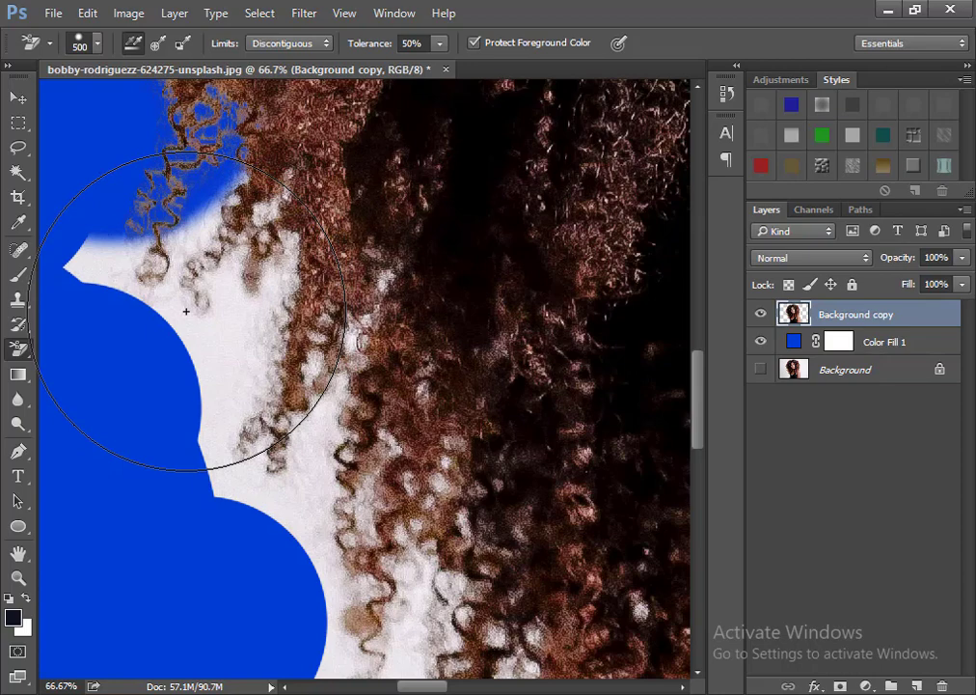
click(189, 303)
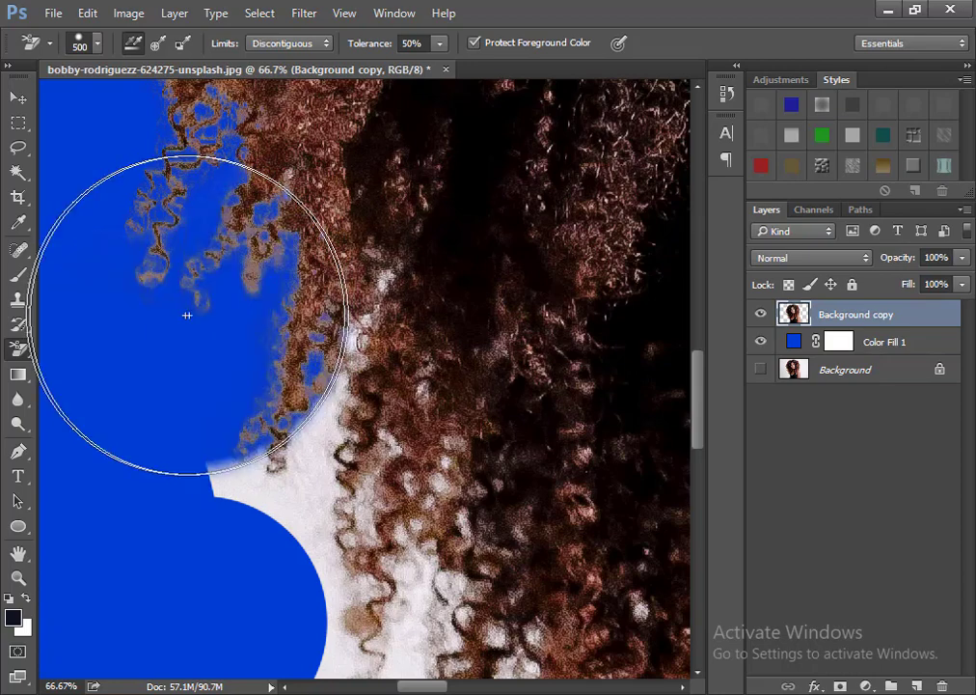
scroll(338, 405, down, 2)
scroll(338, 405, down, 1)
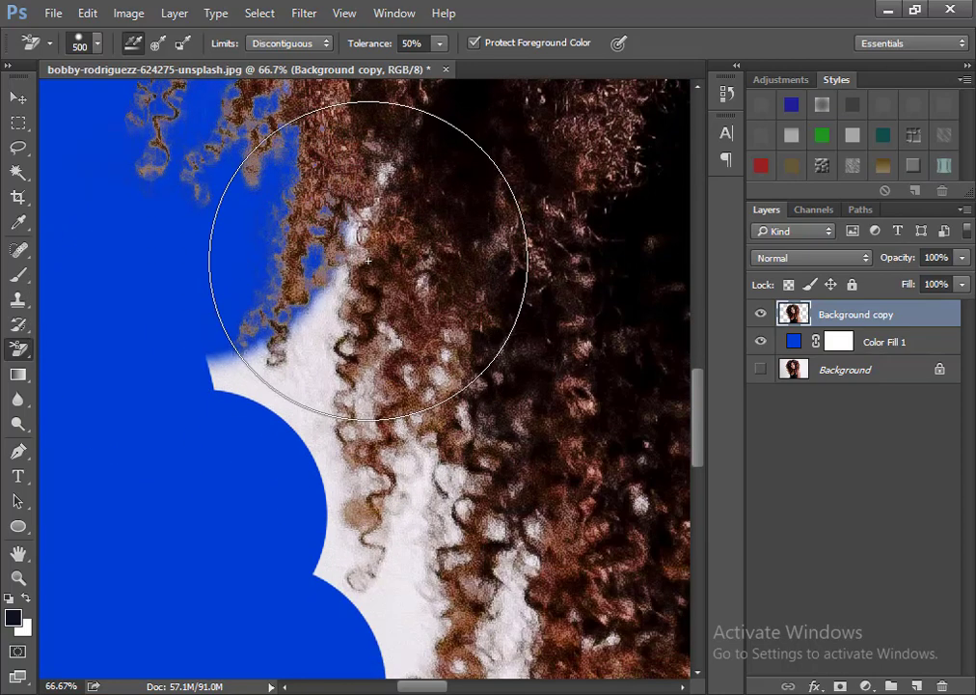
click(331, 298)
scroll(416, 320, down, 5)
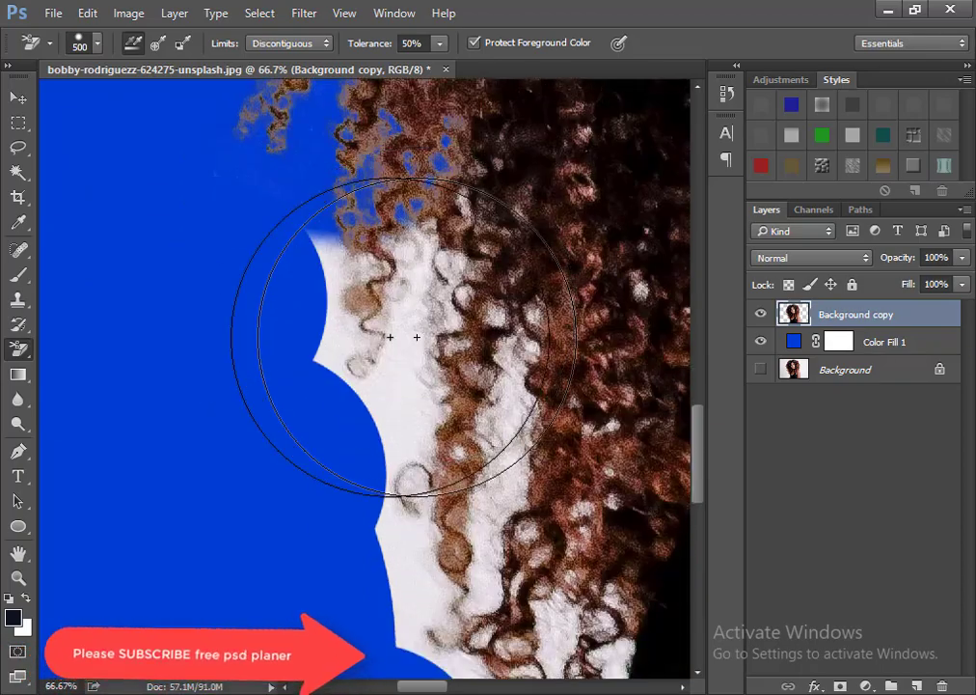
click(331, 305)
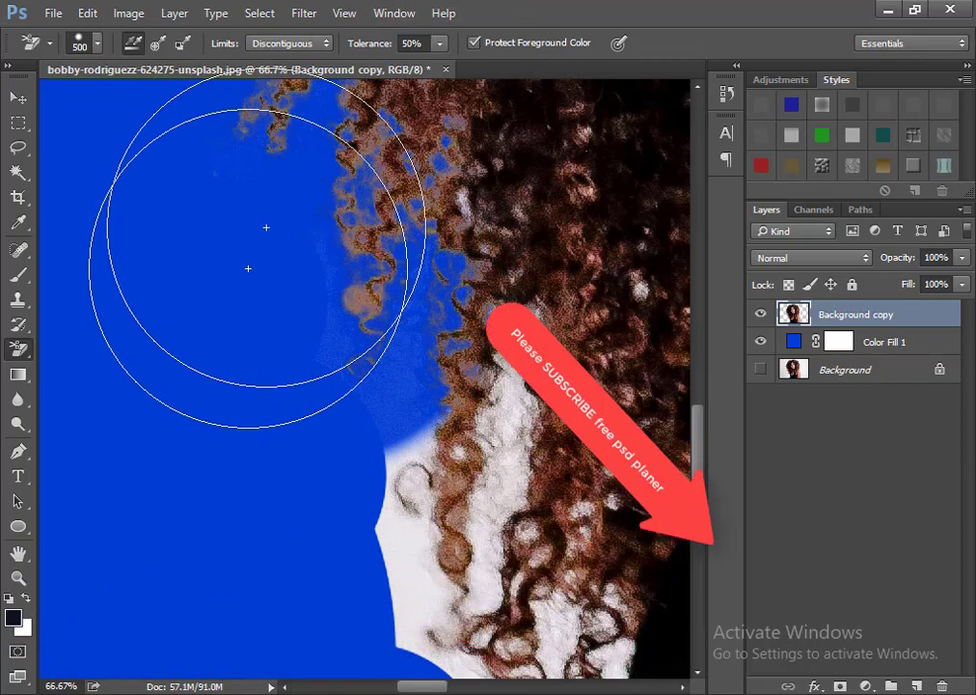
Undo the last erasure and clear the backdrop among the lower-left curls again with the brush enlarged to 900 px.
right_click(239, 314)
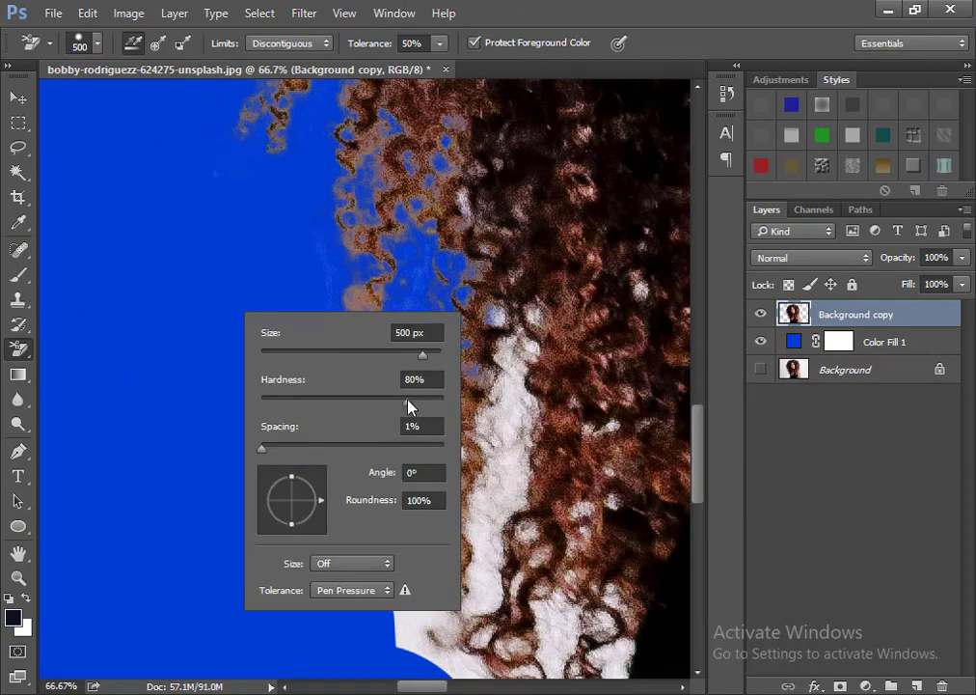
click(409, 403)
key(Return)
mouse_move(381, 294)
mouse_down()
mouse_move(534, 338)
mouse_move(479, 176)
mouse_up()
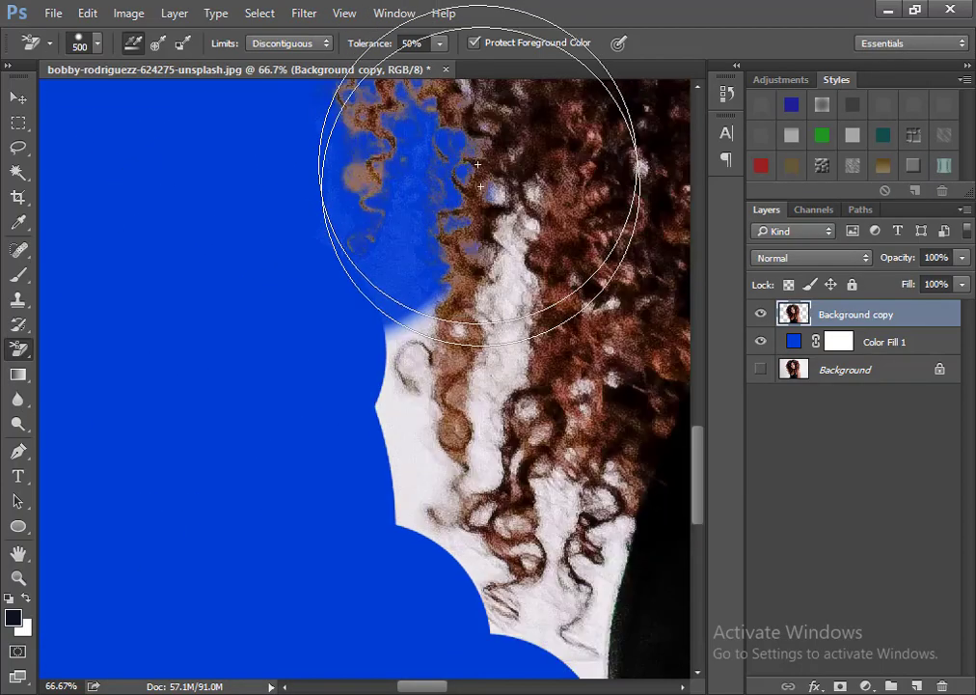
key(ctrl+z)
key(bracketright)
key(bracketright)
key(bracketright)
key(bracketright)
drag(415, 357, 645, 198)
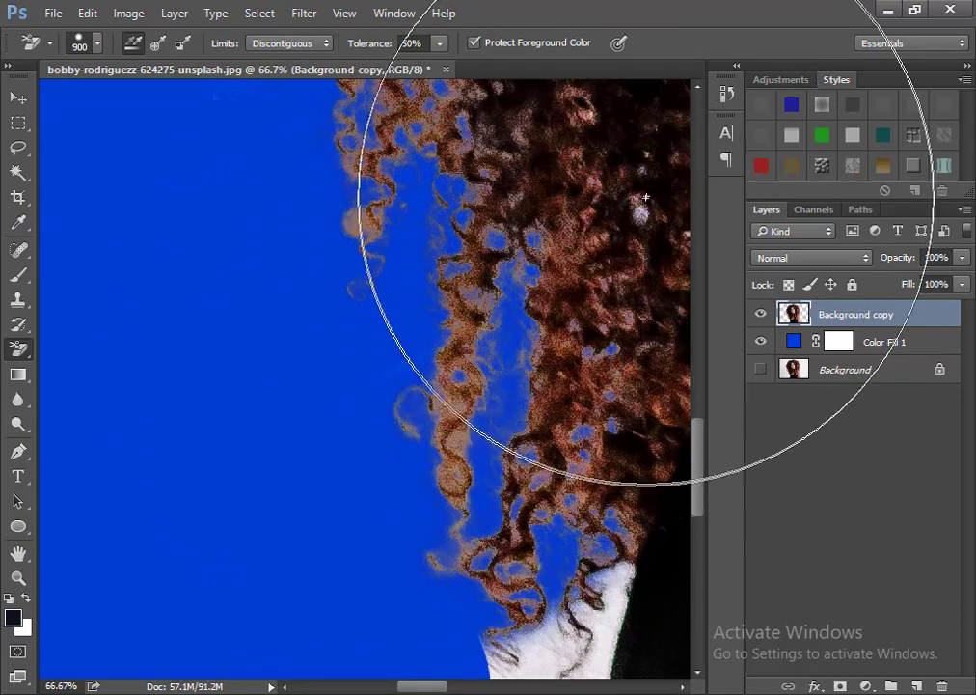
Reduce the brush to 400 px and erase the backdrop between the lowest left curls and the black top.
scroll(646, 198, down, 3)
click(525, 617)
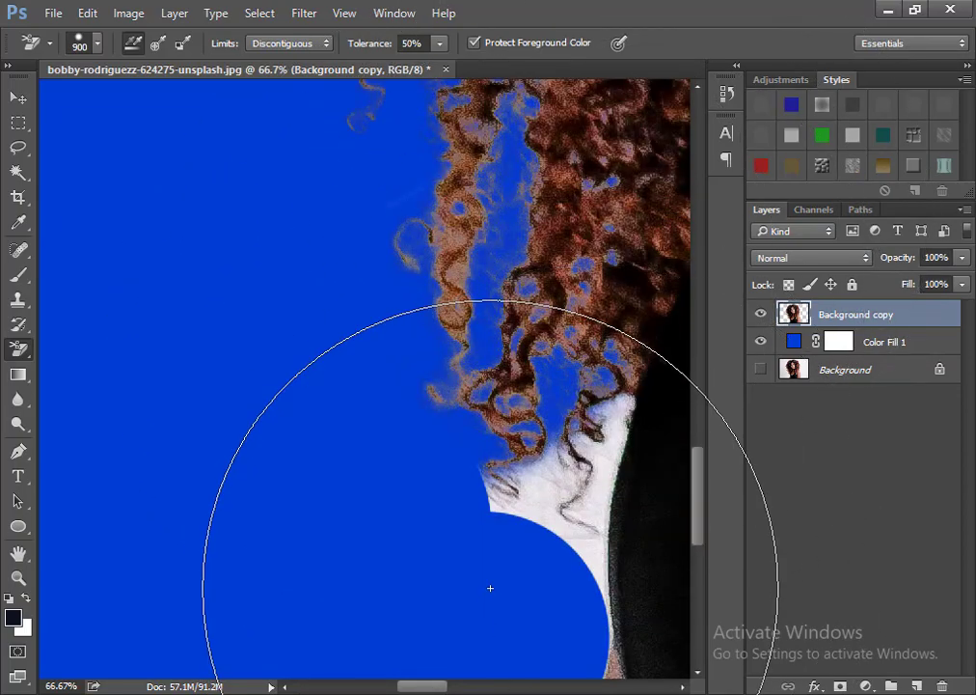
key(bracketleft)
key(bracketleft)
key(bracketleft)
key(bracketleft)
key(bracketleft)
mouse_move(425, 686)
mouse_down()
mouse_move(472, 686)
mouse_move(439, 686)
mouse_up()
drag(349, 523, 437, 517)
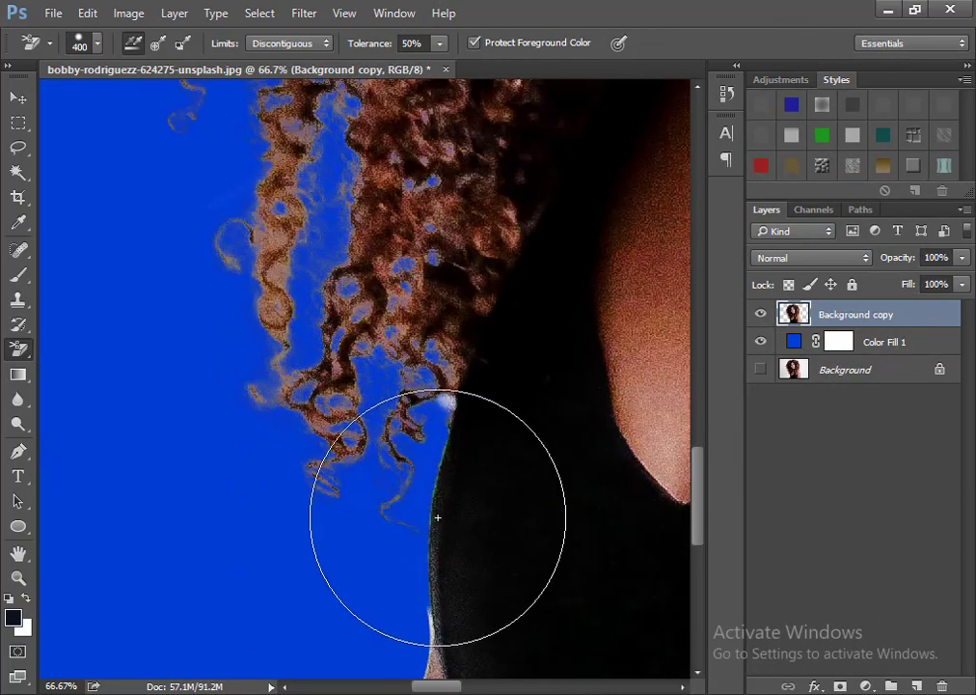
Collapse the side panels to icons and erase the light gaps between the hair and the neck.
scroll(437, 517, down, 5)
scroll(420, 506, up, 3)
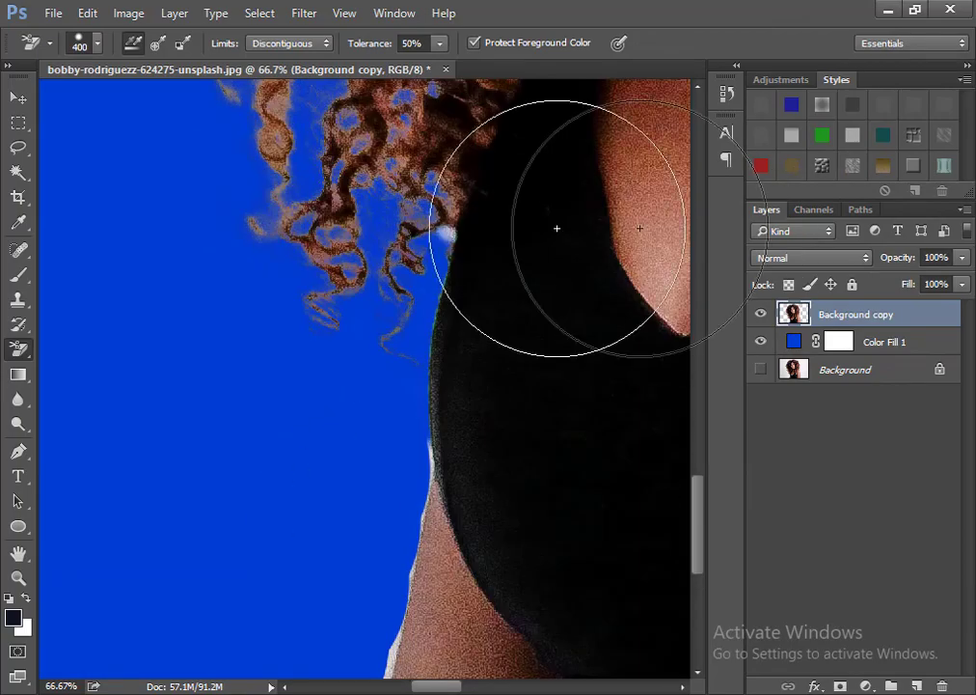
scroll(556, 228, up, 3)
double_click(759, 62)
scroll(687, 377, up, 2)
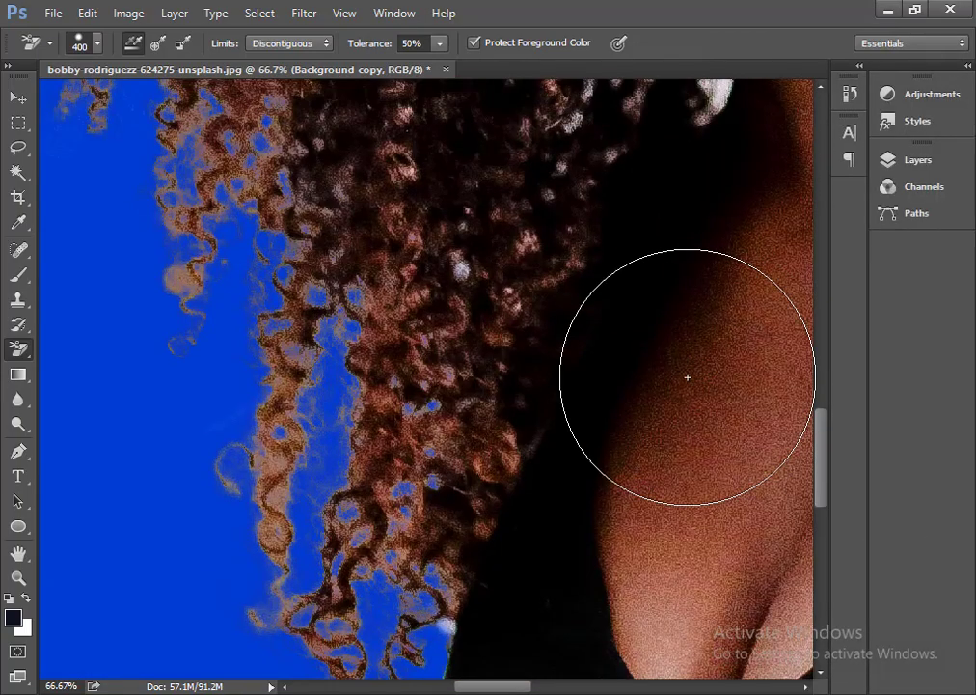
scroll(687, 377, down, 2)
scroll(599, 413, up, 3)
drag(599, 414, 571, 398)
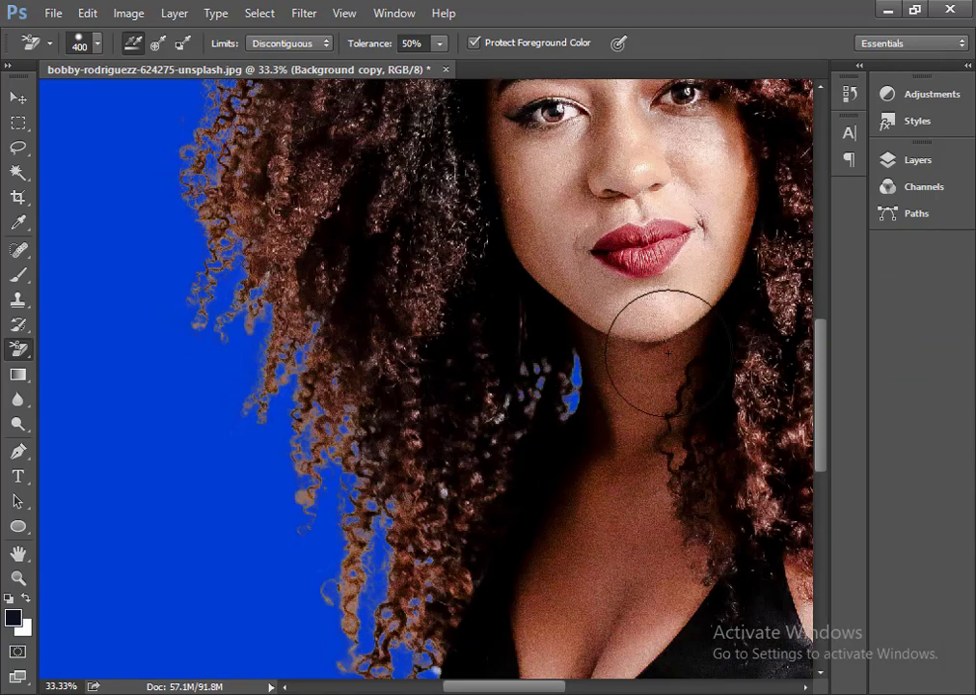
Enlarge the Background Eraser to 600 px and erase the light backdrop along the top of the hair.
scroll(667, 352, up, 5)
key(bracketright)
key(bracketright)
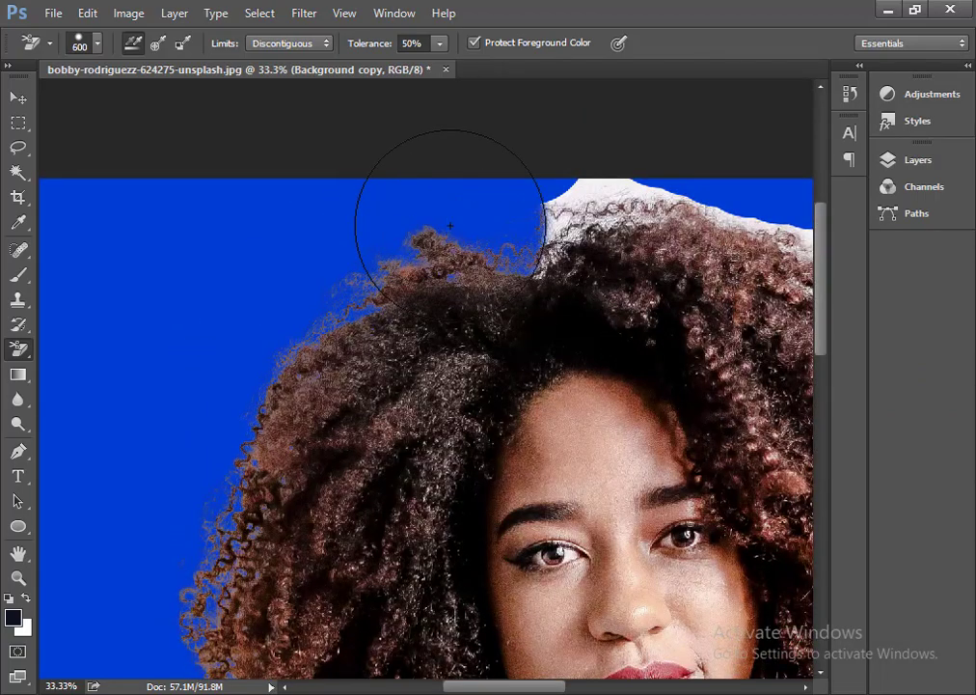
mouse_move(450, 226)
mouse_down()
mouse_move(582, 189)
mouse_move(548, 265)
mouse_move(719, 265)
mouse_up()
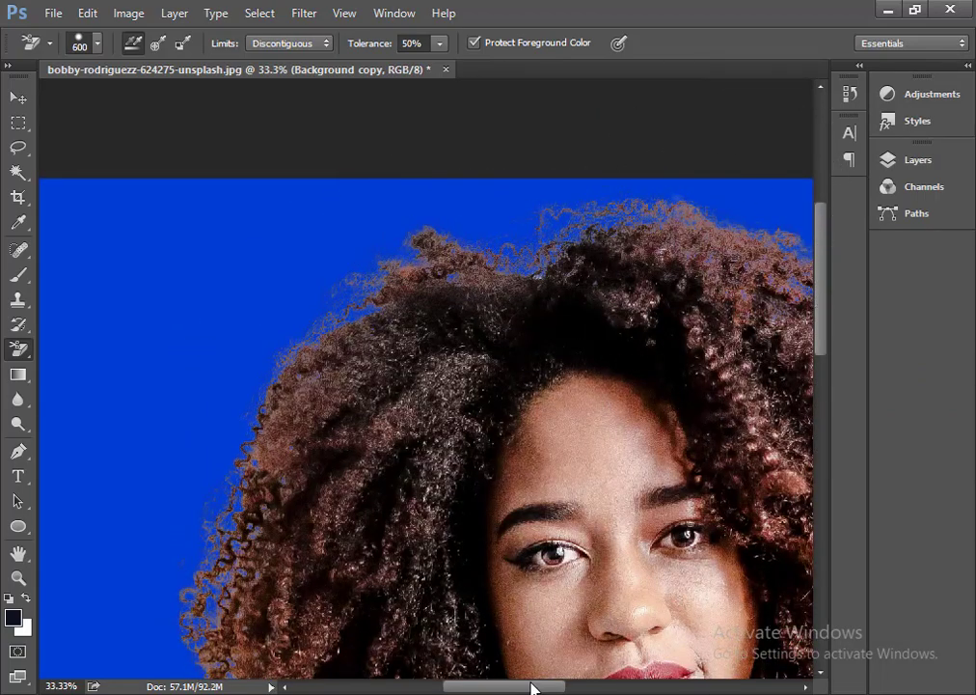
Erase the light backdrop along the right side of the hair, from the crown down towards the shoulder.
drag(534, 687, 615, 687)
mouse_move(403, 251)
mouse_down()
mouse_move(446, 294)
mouse_move(488, 251)
mouse_up()
scroll(463, 309, down, 2)
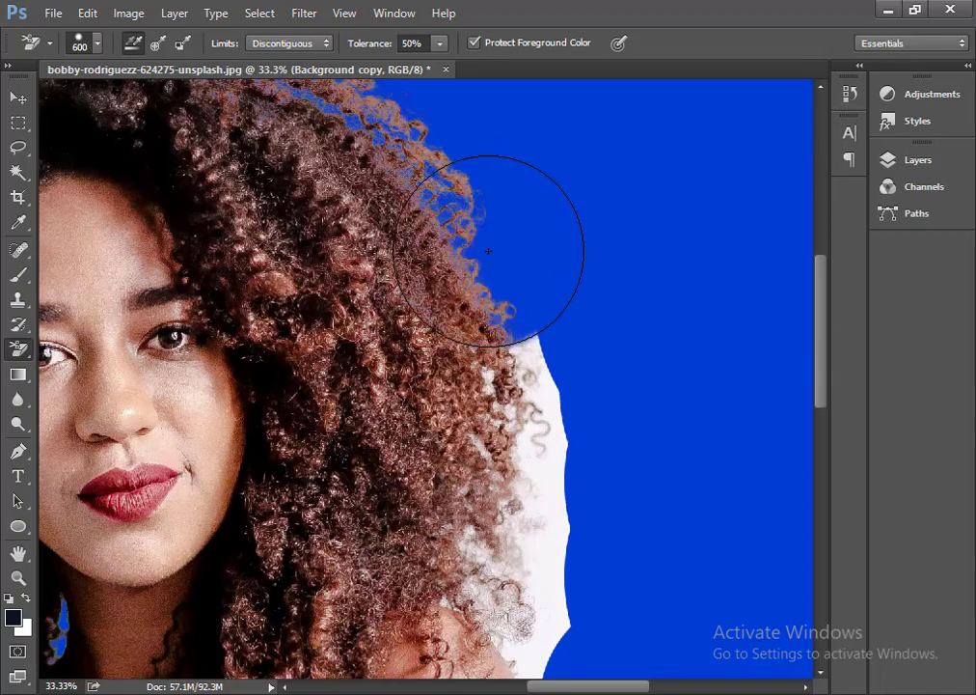
scroll(488, 250, down, 8)
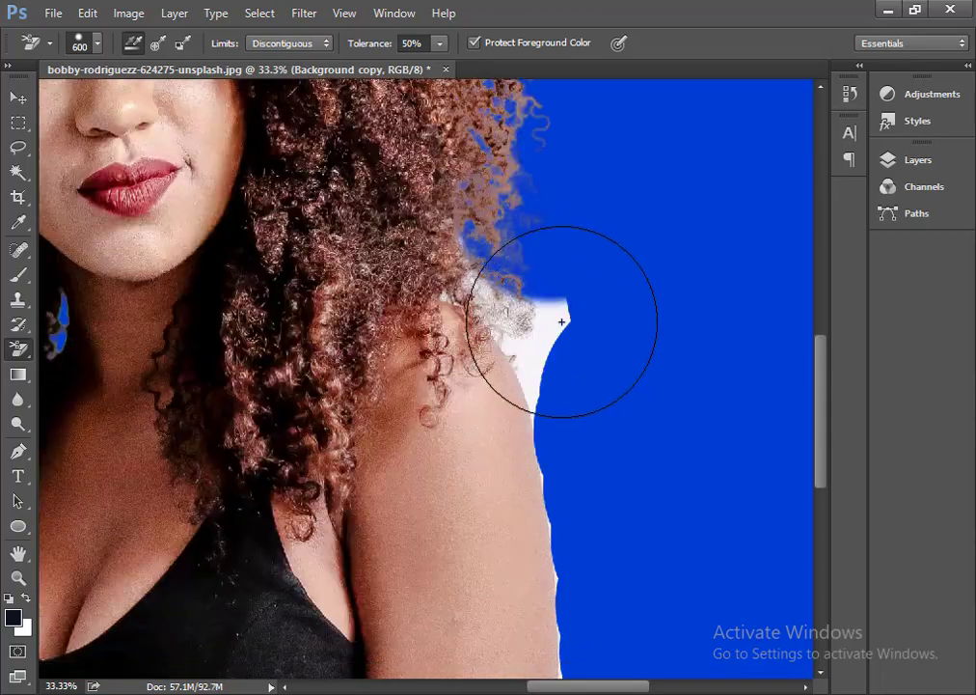
Try to erase the backdrop above the right shoulder with the 600 px brush, and undo it.
drag(558, 316, 619, 288)
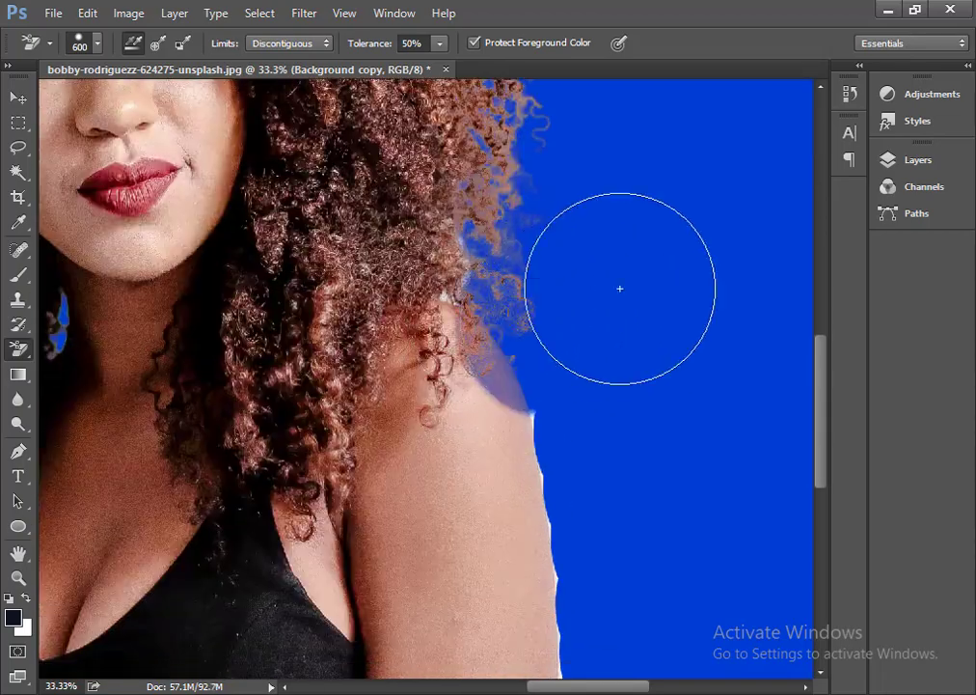
key(ctrl+z)
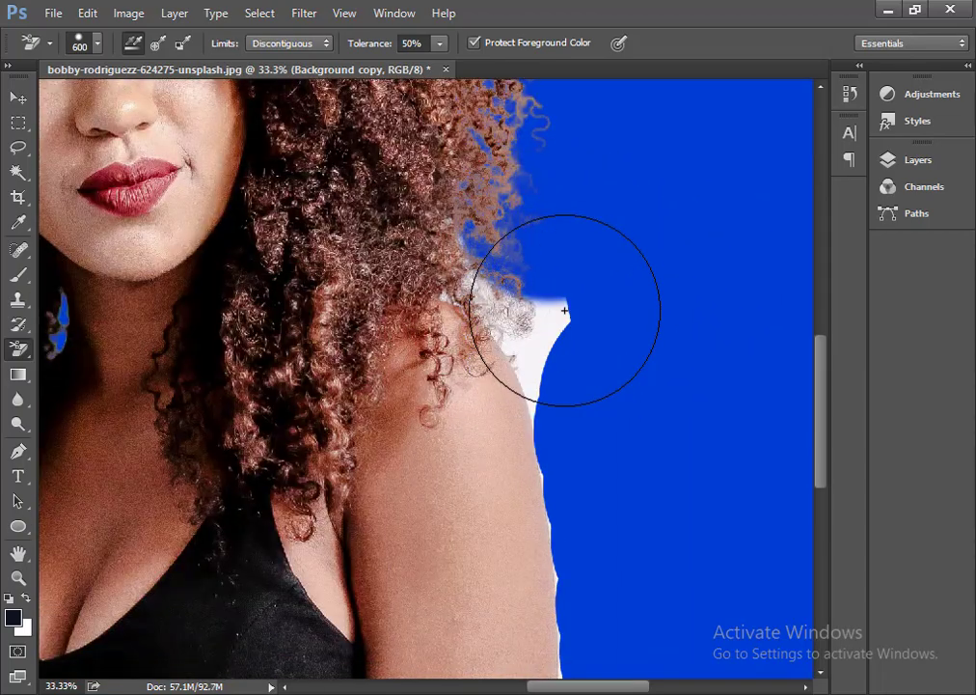
Erase the outer backdrop beside the curls above the shoulder with a 250 px Background Eraser, undoing the stroke nearest the skin.
key(z)
drag(501, 213, 680, 536)
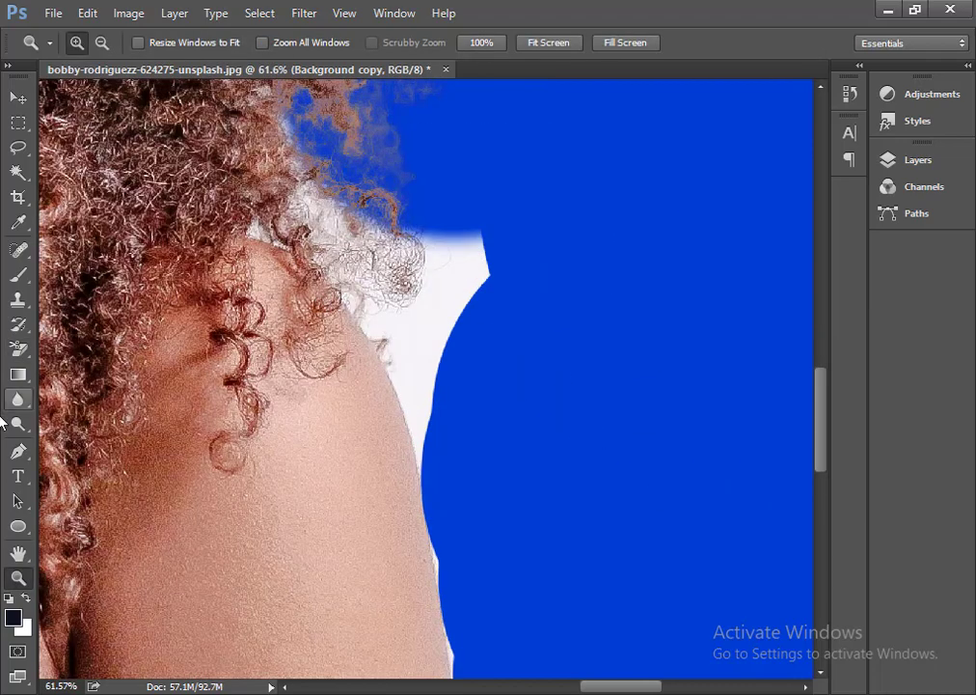
click(11, 352)
drag(415, 242, 447, 288)
mouse_move(366, 261)
mouse_down()
mouse_move(320, 211)
mouse_move(441, 231)
mouse_up()
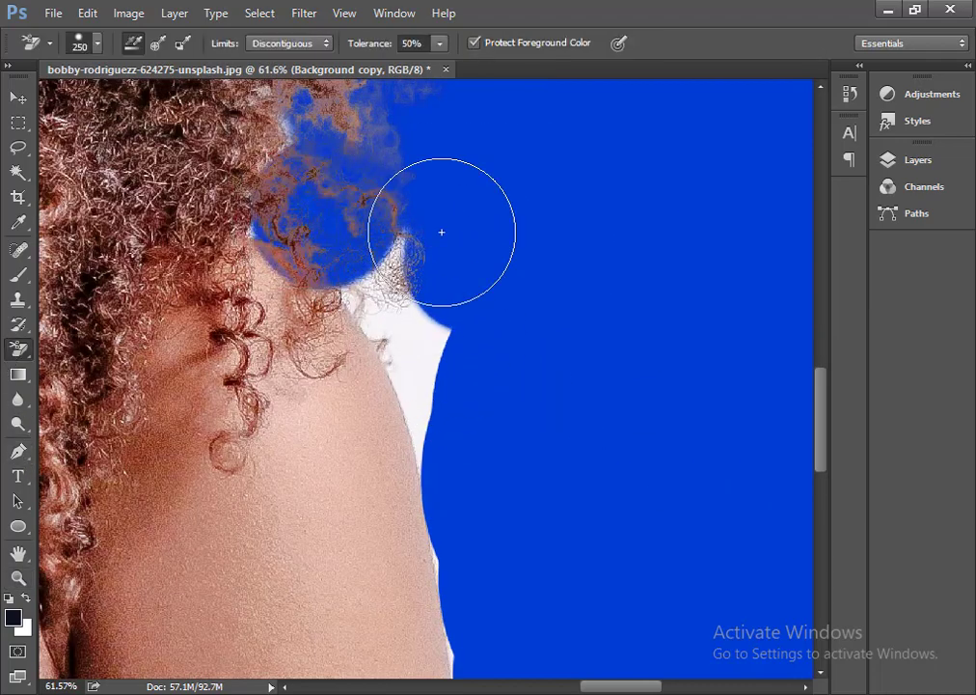
key(ctrl+z)
Reduce the brush to 150 px and erase the backdrop among the curls above the shoulder.
key(bracketleft)
key(bracketleft)
key(bracketleft)
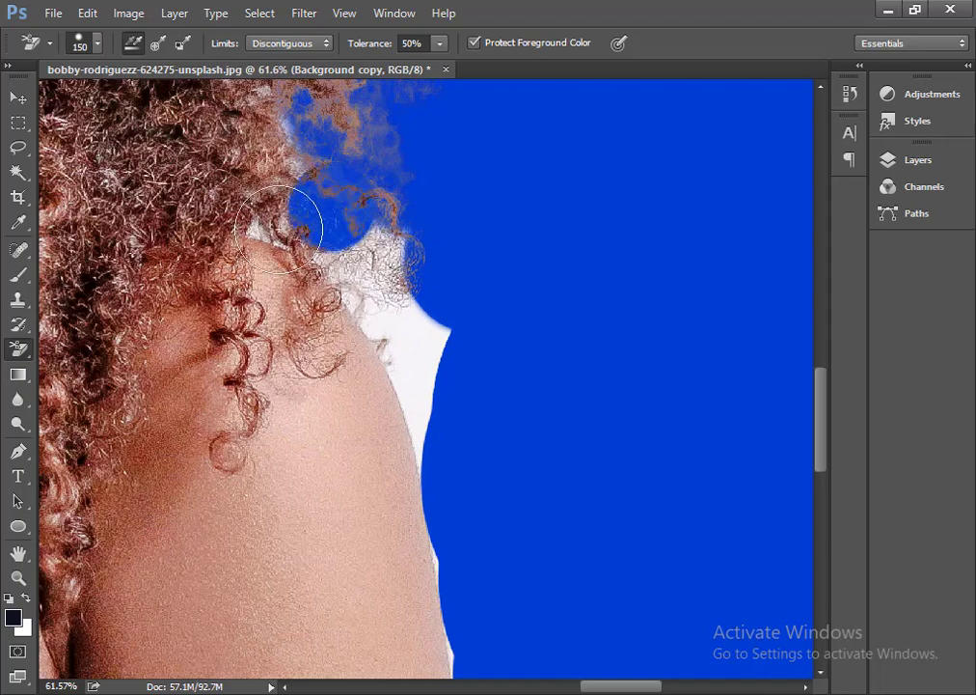
click(420, 329)
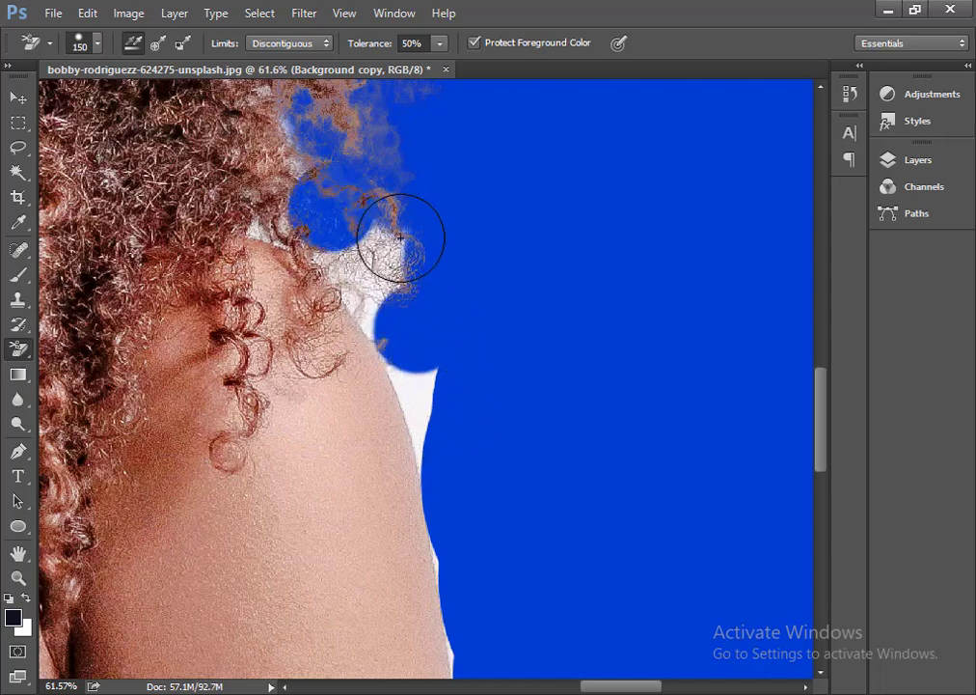
drag(400, 236, 381, 257)
Reduce the brush to 70 px and erase the remaining light backdrop where the curls meet the shoulder's edge.
key(bracketleft)
key(bracketleft)
key(bracketleft)
key(bracketleft)
key(bracketleft)
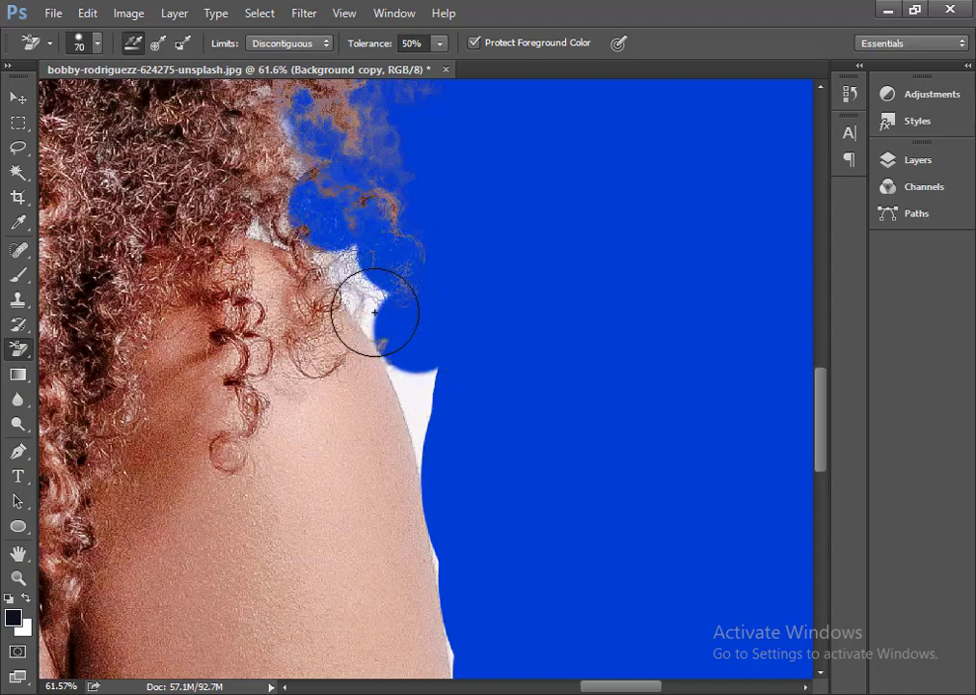
mouse_move(374, 312)
mouse_down()
mouse_move(332, 249)
mouse_move(382, 328)
mouse_move(365, 304)
mouse_up()
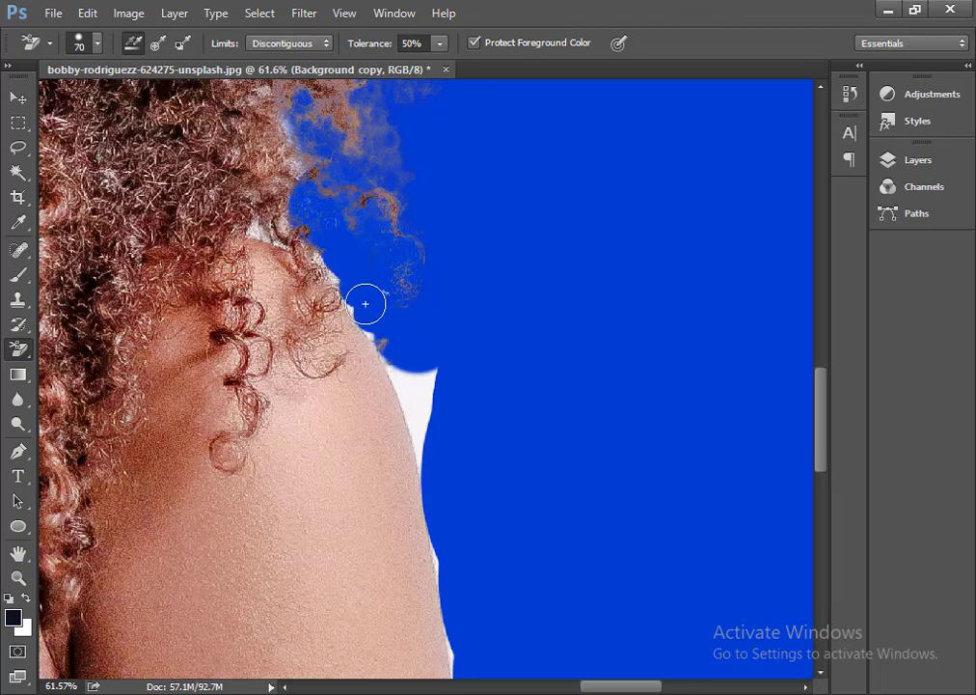
Erase the remaining light backdrop strip along the outer edge of the shoulder and upper arm with the 400 px Eraser.
right_click(19, 348)
click(78, 348)
click(512, 376)
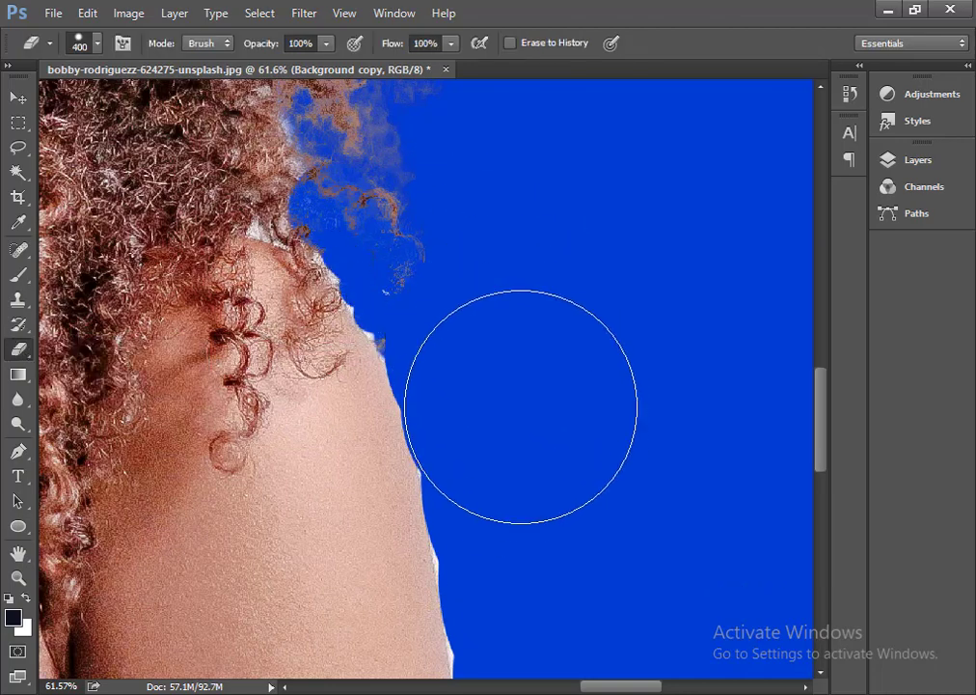
scroll(530, 391, down, 2)
scroll(588, 501, down, 3)
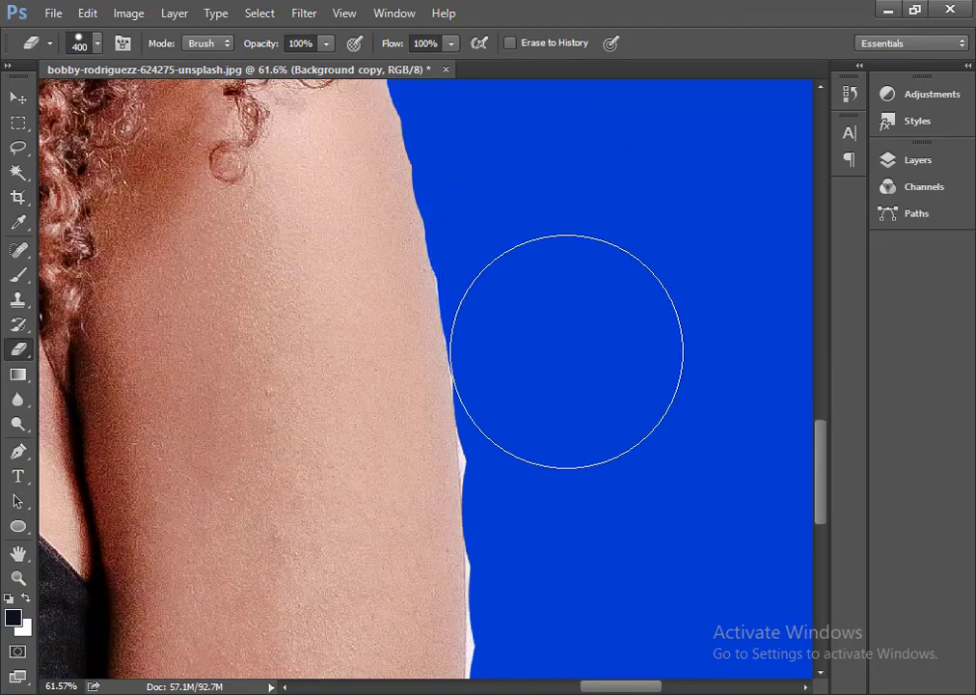
scroll(590, 529, up, 3)
scroll(584, 502, down, 5)
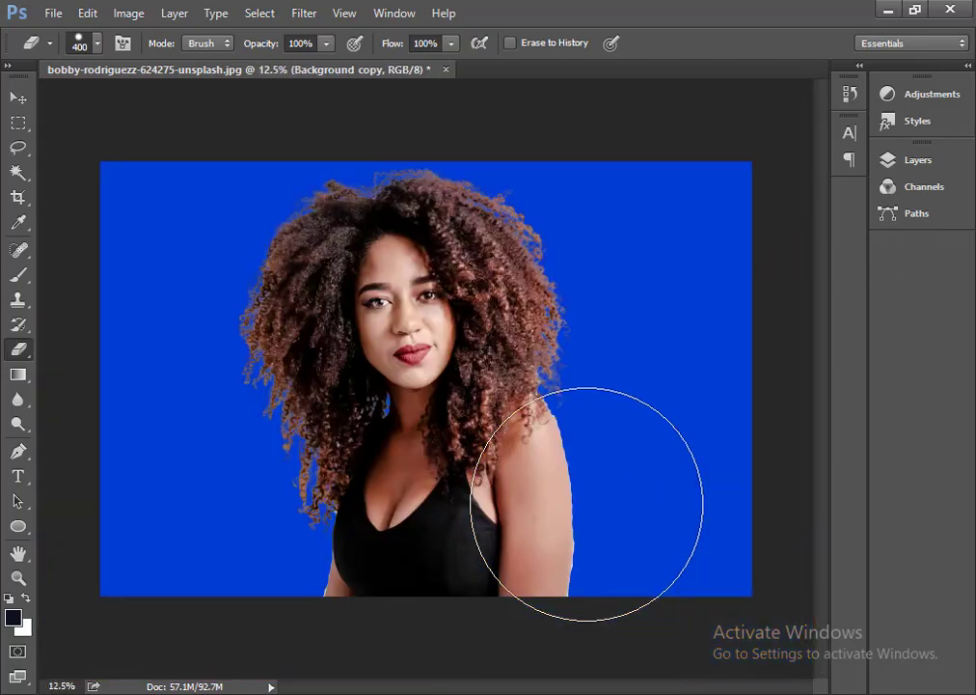
Erase the small light gap between the curls and the top of the shoulder with the 45 px Background Eraser.
scroll(426, 378, up, 5)
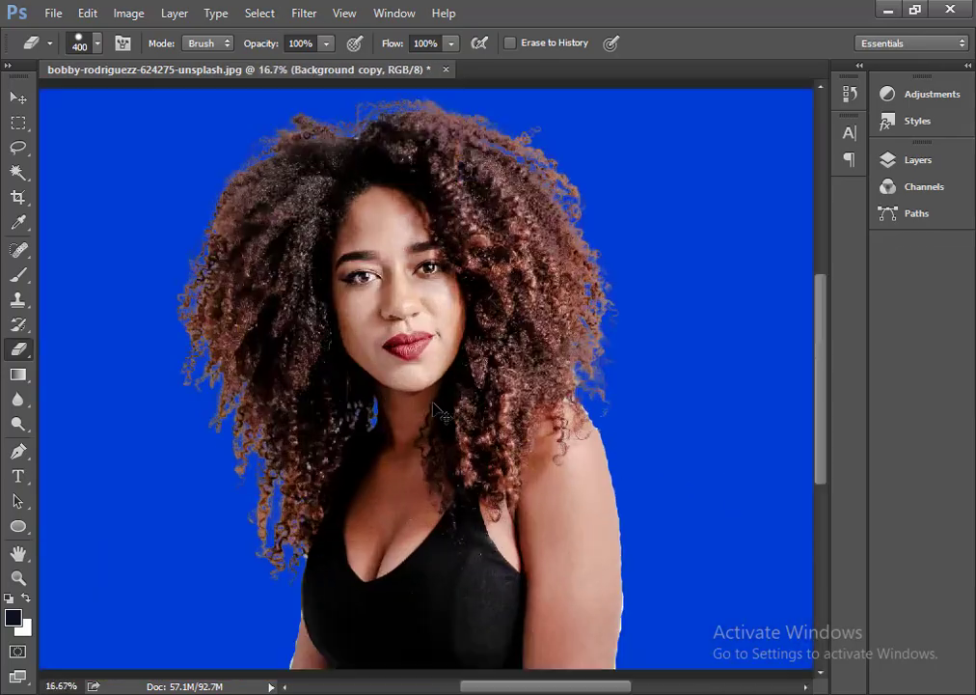
drag(584, 691, 637, 691)
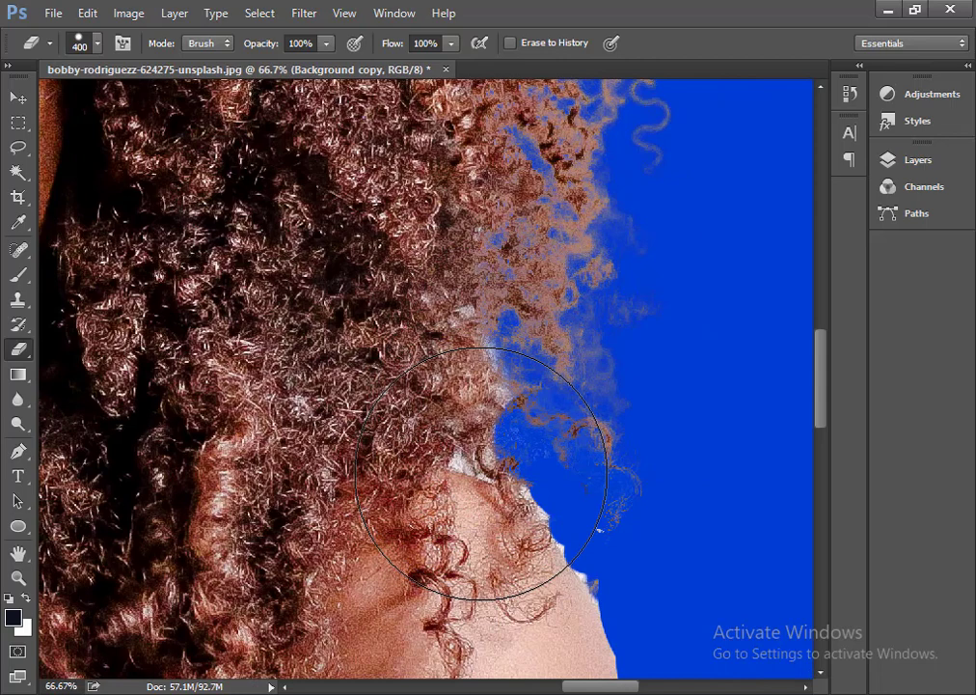
right_click(18, 349)
click(92, 365)
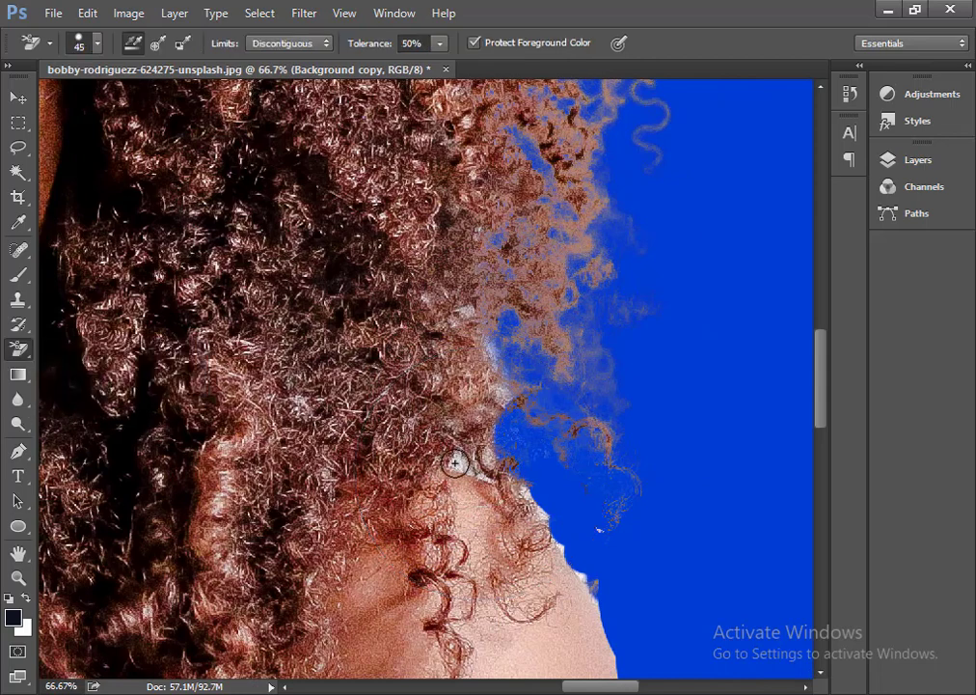
drag(454, 464, 480, 472)
Enlarge the brush up to 90 px and erase the light patches in the curls above the shoulder and along its edge.
key(bracketright)
key(bracketright)
key(bracketright)
key(bracketright)
key(bracketright)
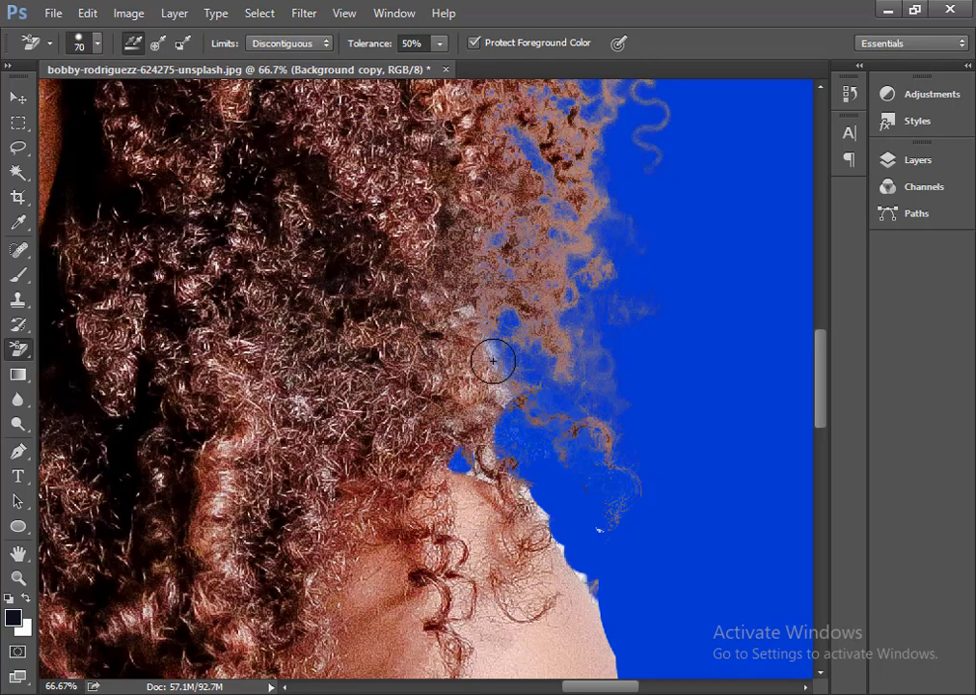
drag(488, 344, 494, 355)
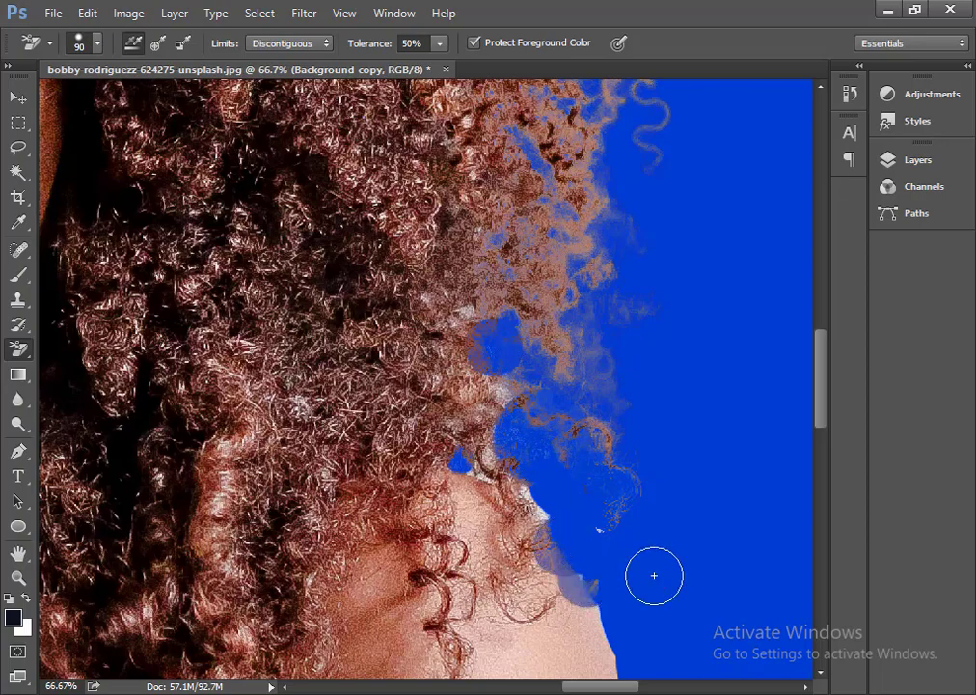
Change the Color Fill 1 layer from bright blue to a dark navy blue.
key(ctrl+minus)
key(ctrl+minus)
key(ctrl+minus)
key(ctrl+minus)
key(ctrl+minus)
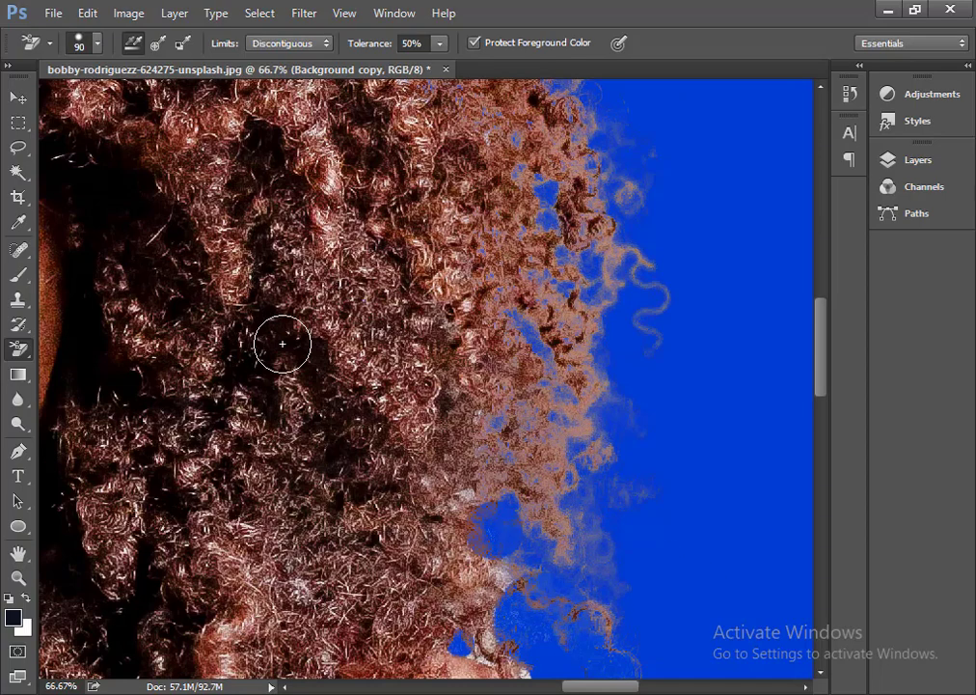
click(917, 160)
double_click(685, 279)
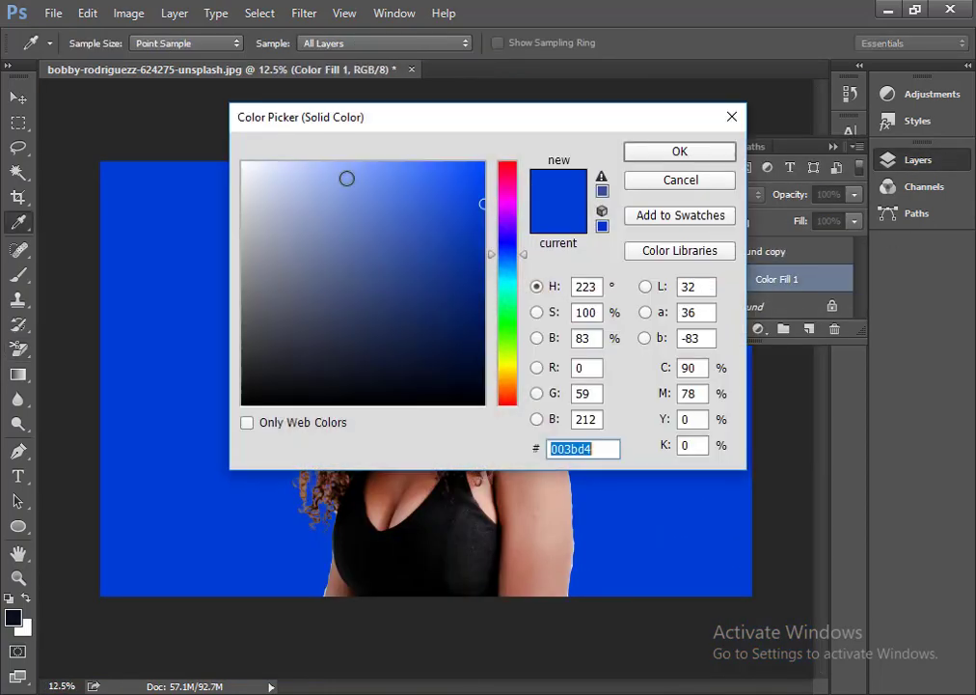
drag(483, 96, 825, 61)
click(822, 252)
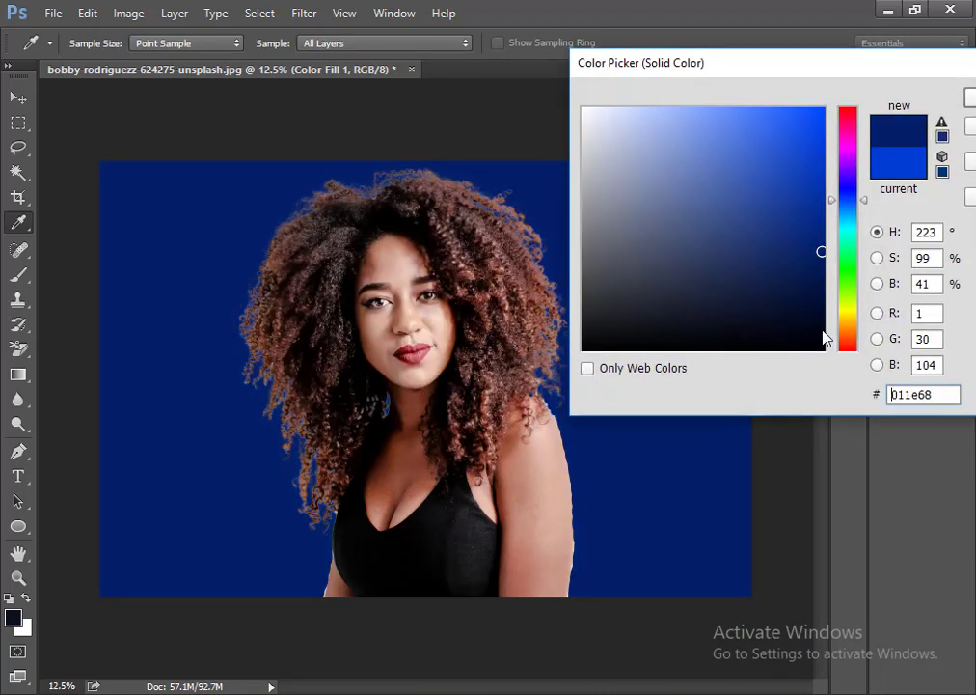
click(791, 294)
drag(945, 69, 575, 186)
click(628, 211)
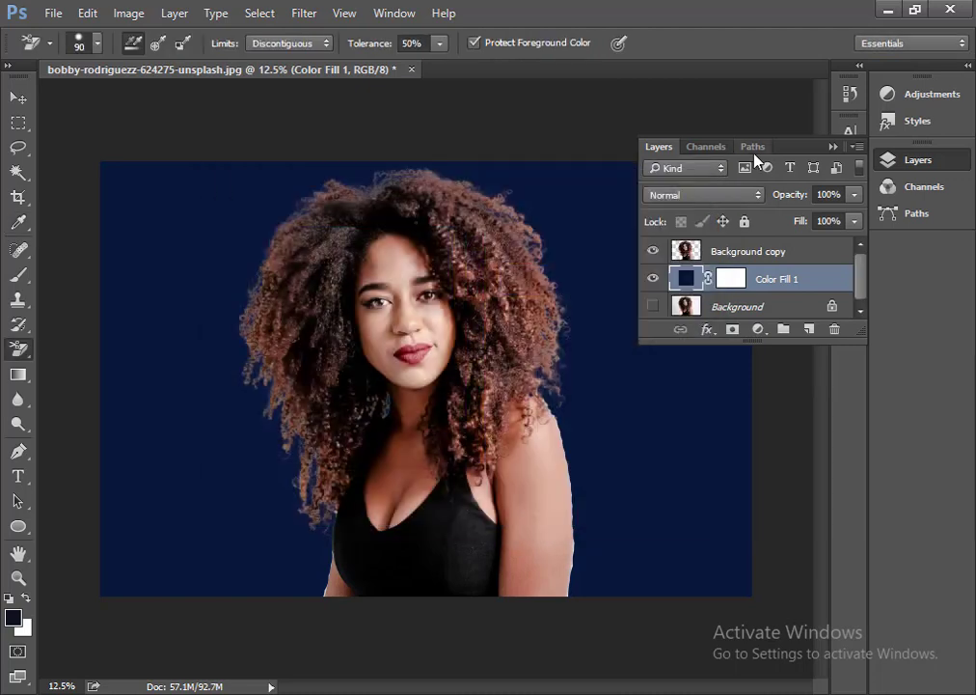
On the Background copy layer, darken the light curls hanging beside the black top using the Burn tool, 65 px, Midtones, 100% exposure.
click(832, 147)
click(912, 160)
click(772, 251)
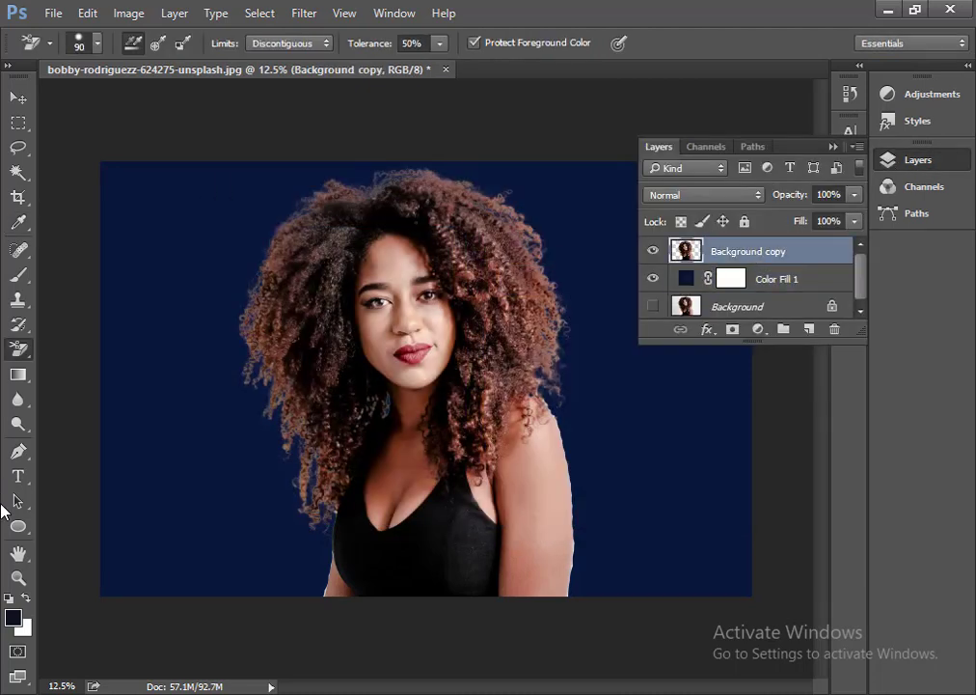
click(17, 399)
click(18, 424)
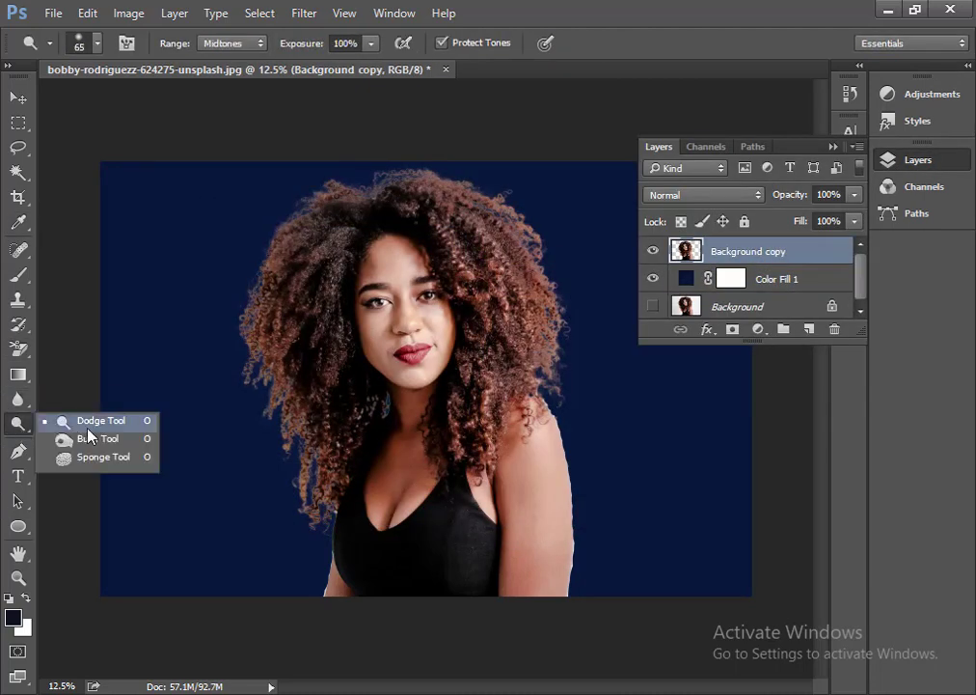
key(ctrl+plus)
key(ctrl+plus)
key(ctrl+plus)
key(ctrl+plus)
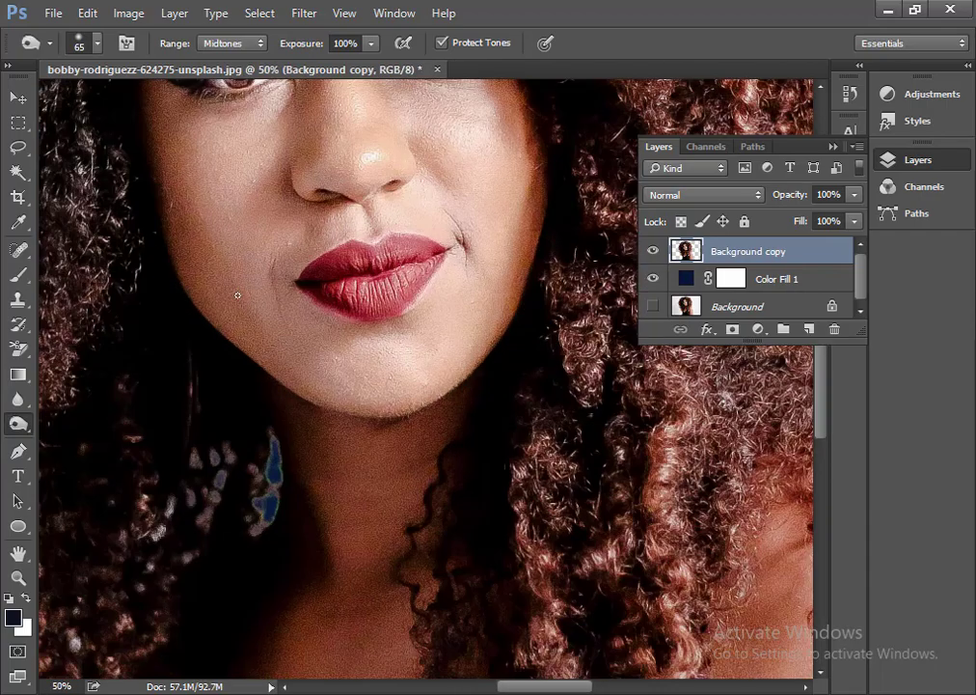
scroll(360, 374, down, 5)
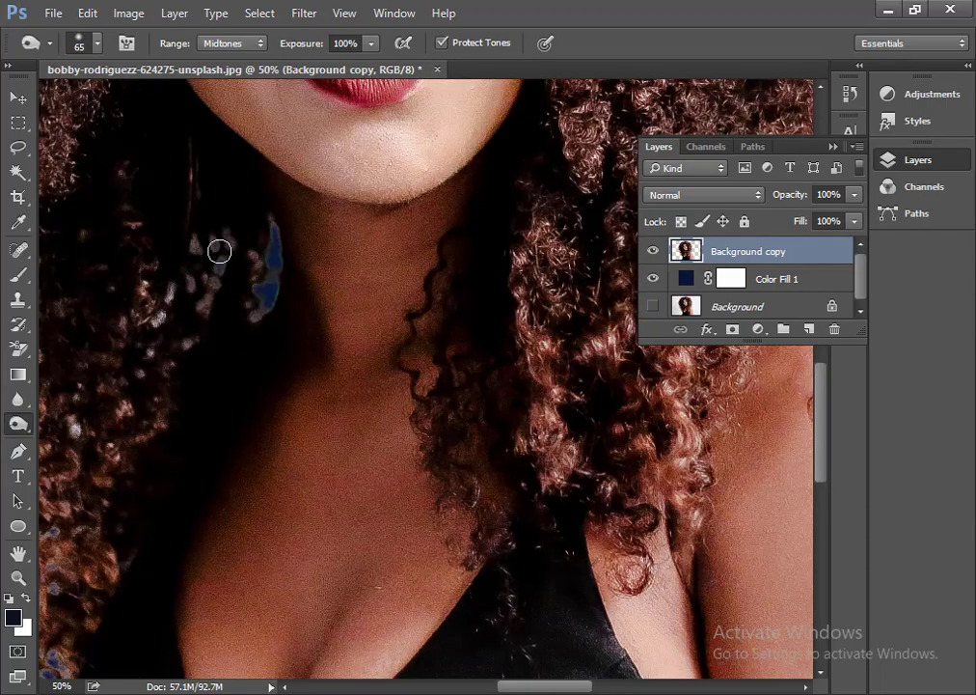
scroll(538, 666, left, 3)
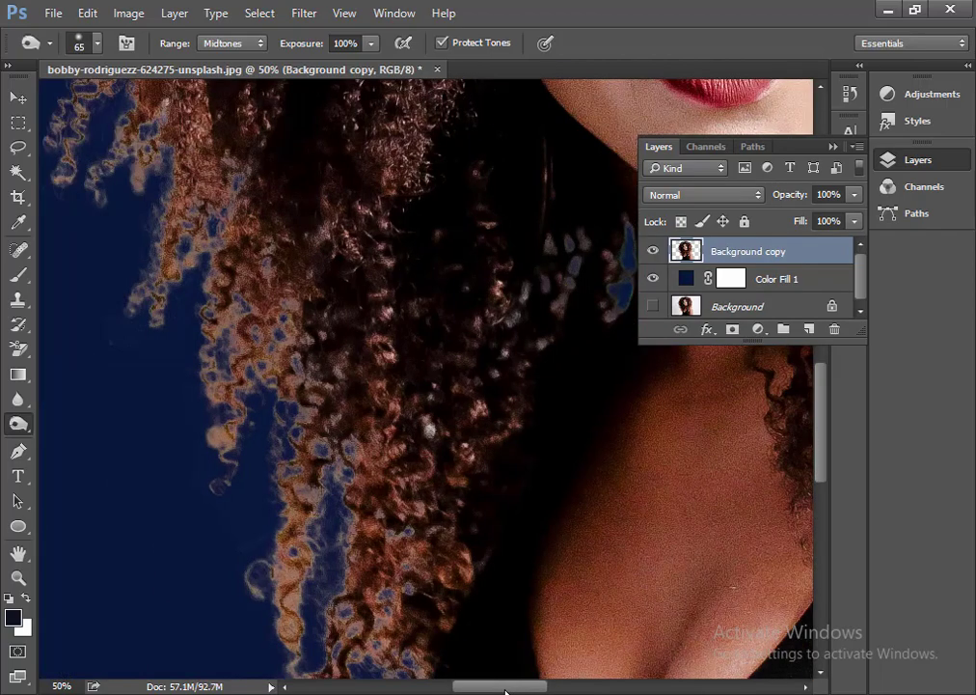
scroll(416, 430, down, 3)
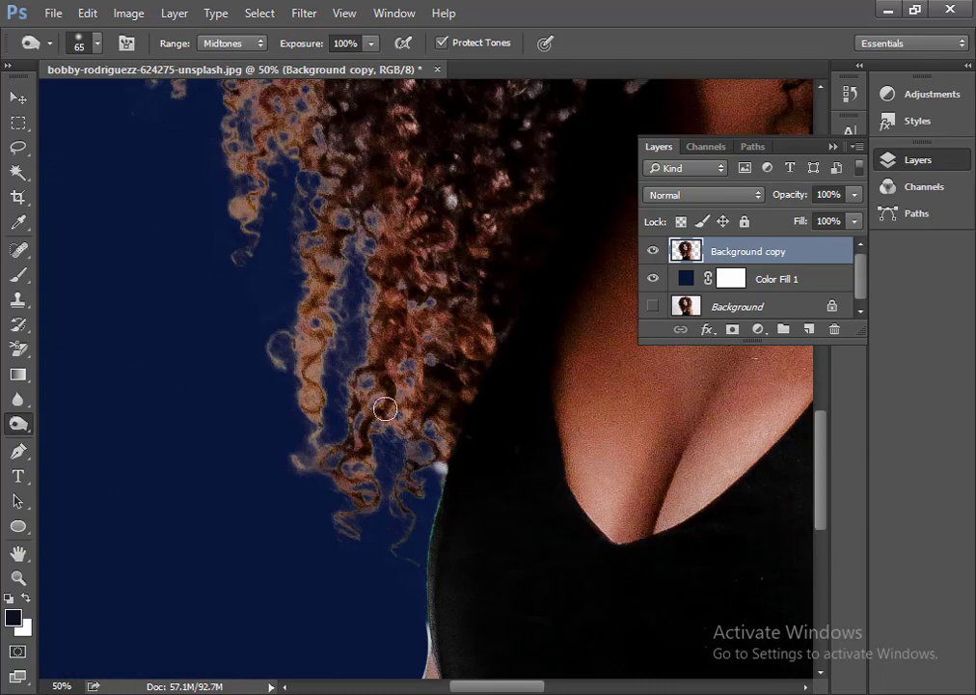
mouse_move(374, 312)
mouse_down()
mouse_move(374, 409)
mouse_move(362, 365)
mouse_move(354, 442)
mouse_up()
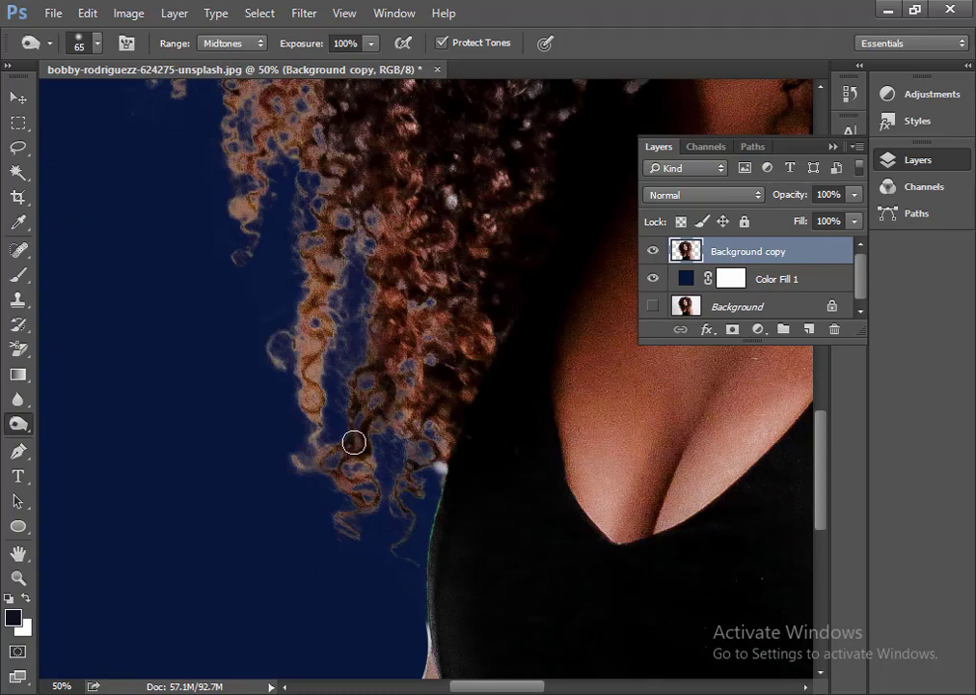
mouse_move(321, 252)
mouse_down()
mouse_move(321, 409)
mouse_move(308, 313)
mouse_move(318, 435)
mouse_move(272, 342)
mouse_move(309, 417)
mouse_move(308, 468)
mouse_up()
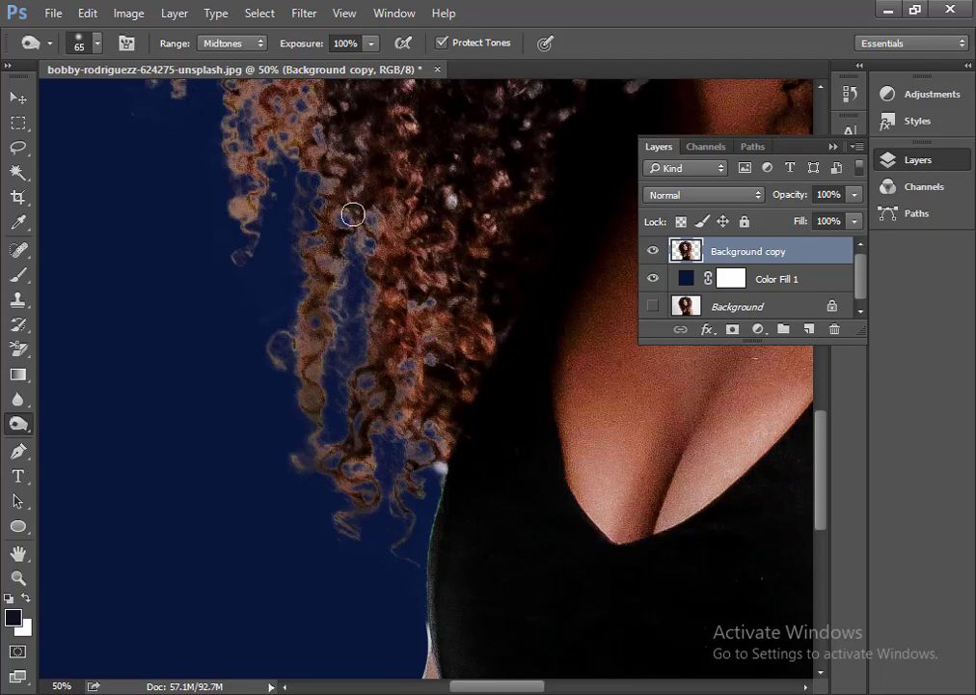
scroll(296, 280, up, 3)
mouse_move(296, 281)
mouse_down()
mouse_move(276, 223)
mouse_move(247, 372)
mouse_move(268, 206)
mouse_move(234, 307)
mouse_move(245, 135)
mouse_move(180, 182)
mouse_move(173, 166)
mouse_move(220, 107)
mouse_move(164, 162)
mouse_move(142, 219)
mouse_up()
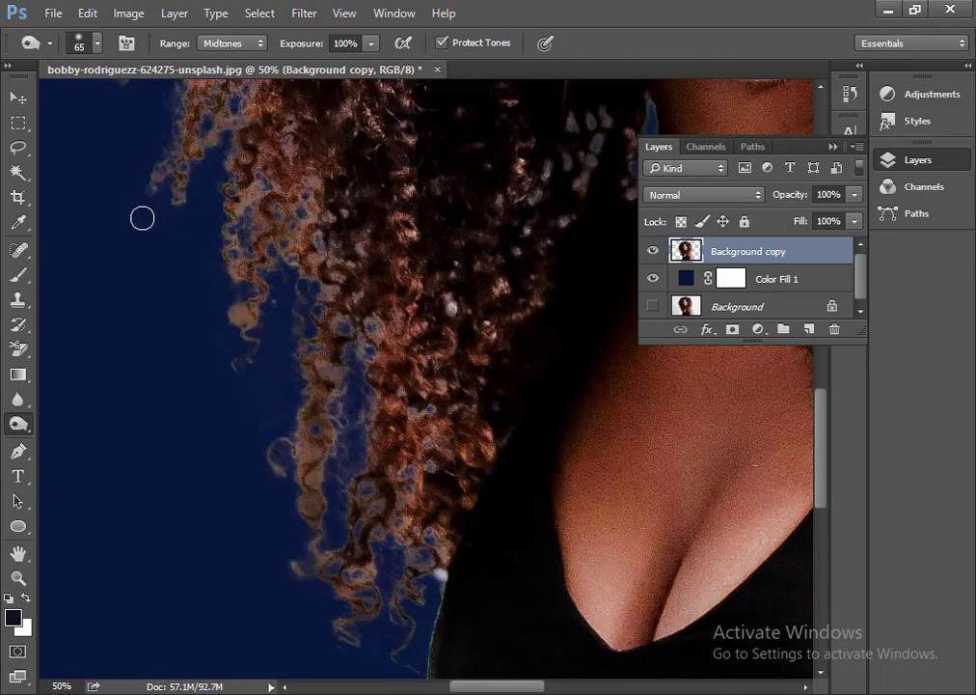
Enlarge the Burn brush to 100 px and darken the light outer curls on the image's left side, from crown height to below the chin.
key(ctrl+minus)
key(ctrl+minus)
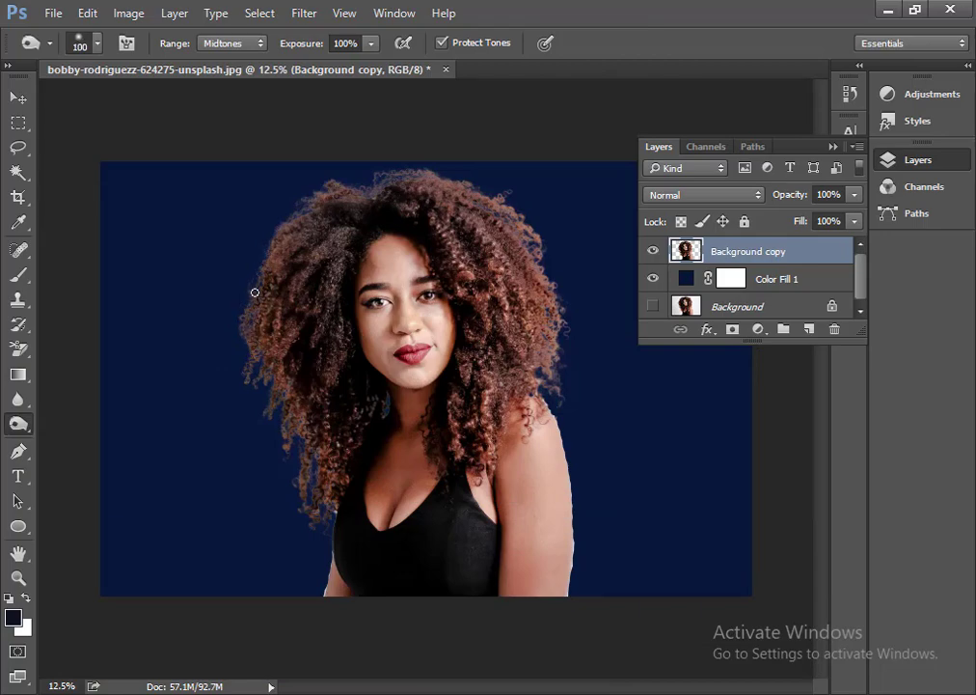
key(ctrl+plus)
drag(528, 689, 475, 688)
scroll(281, 428, up, 3)
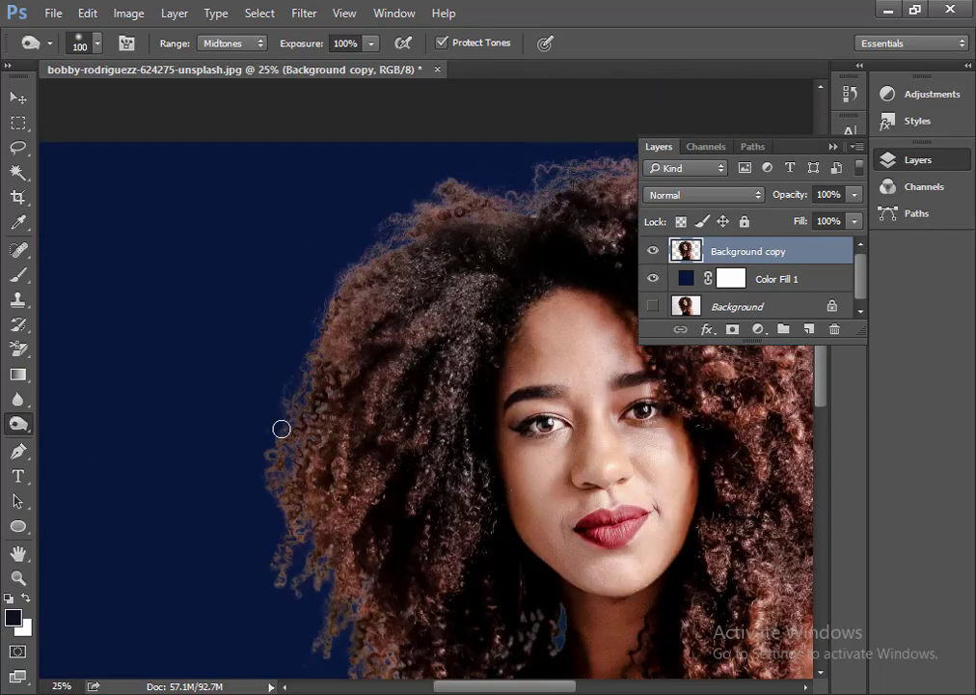
mouse_move(305, 357)
mouse_down()
mouse_move(359, 251)
mouse_move(437, 210)
mouse_up()
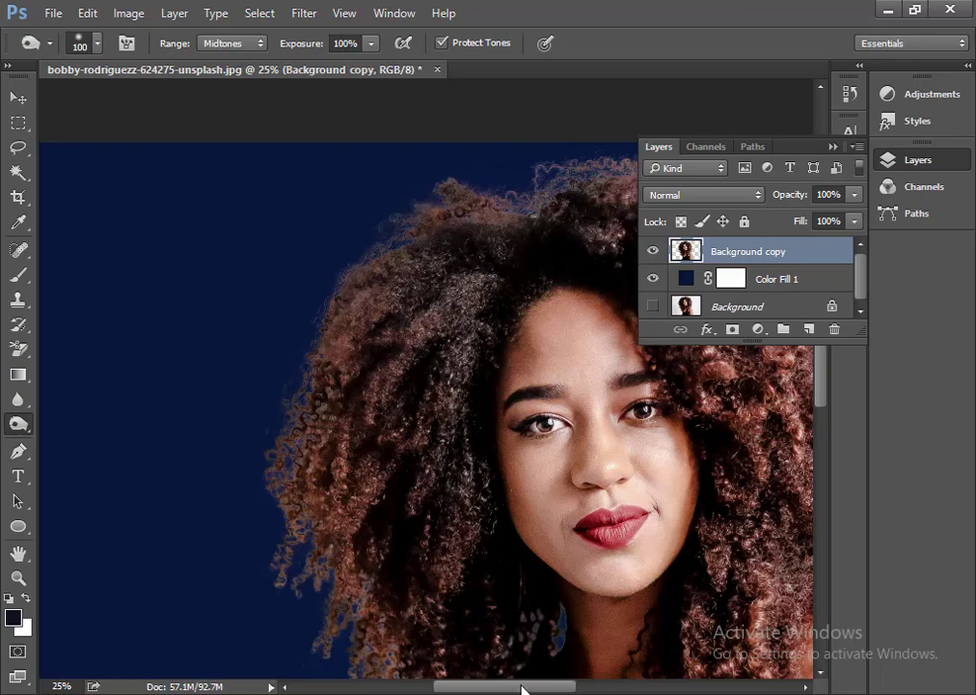
drag(304, 437, 277, 535)
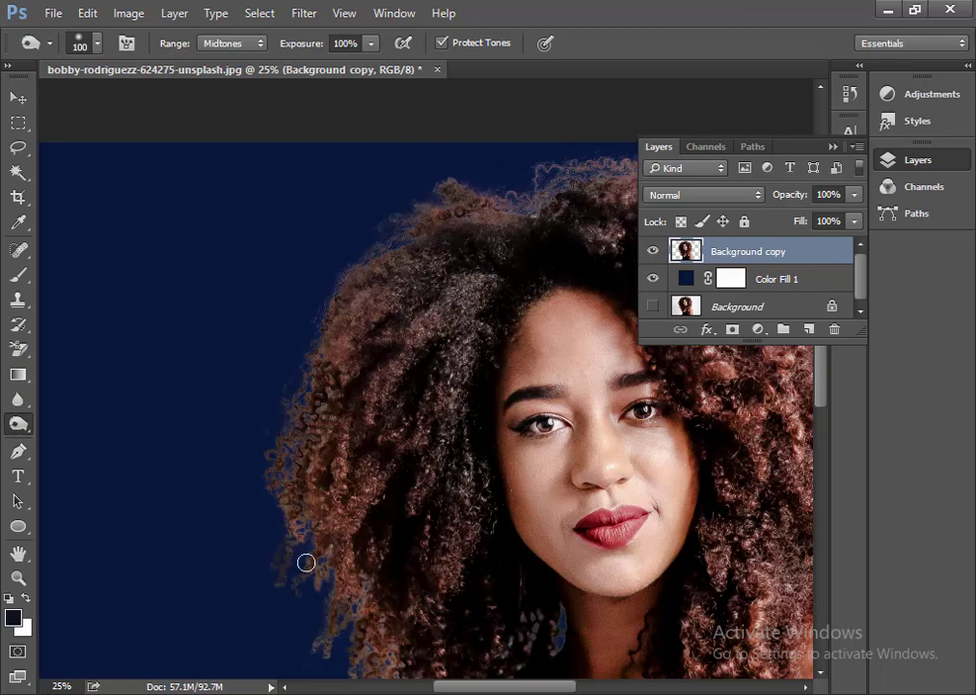
mouse_move(323, 629)
mouse_down()
mouse_move(323, 566)
mouse_move(263, 449)
mouse_move(475, 427)
mouse_up()
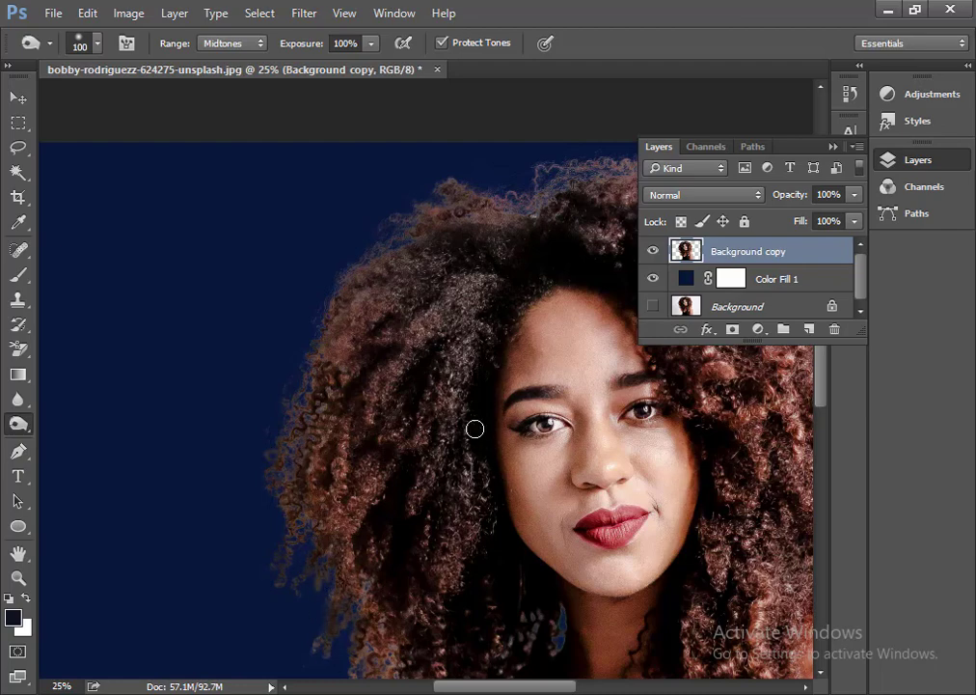
Burn the light hair edges over the top of the head and down the outer curls on the image's right side.
scroll(459, 280, up, 3)
mouse_move(459, 279)
mouse_down()
mouse_move(398, 292)
mouse_move(361, 348)
mouse_up()
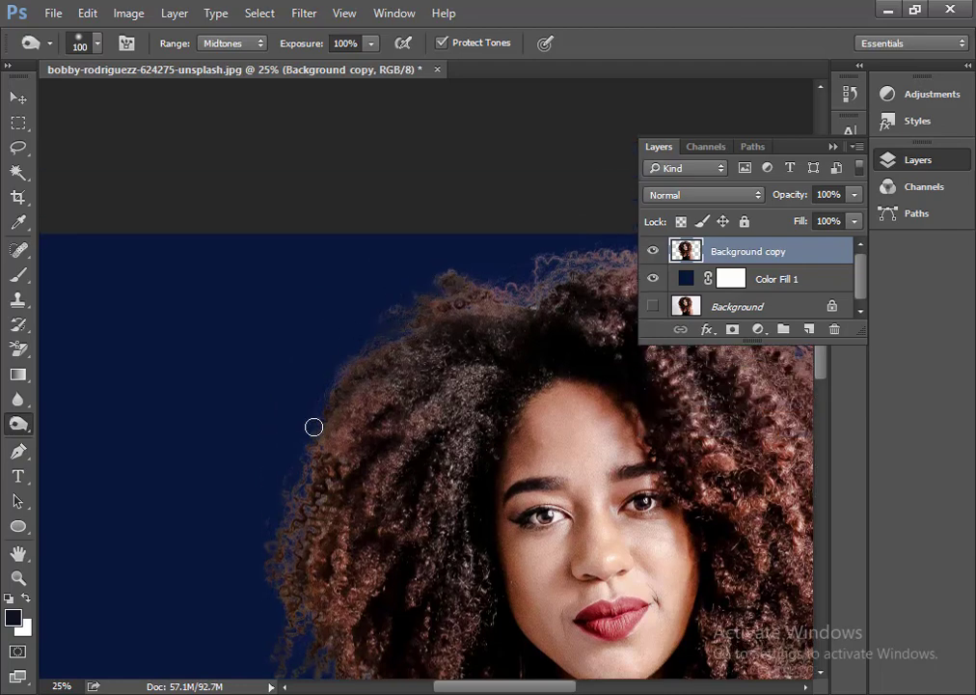
mouse_move(288, 209)
mouse_down()
mouse_move(298, 302)
mouse_move(382, 251)
mouse_move(283, 290)
mouse_move(358, 250)
mouse_move(267, 272)
mouse_up()
mouse_move(411, 264)
mouse_down()
mouse_move(501, 292)
mouse_move(471, 270)
mouse_move(553, 313)
mouse_move(572, 286)
mouse_move(577, 292)
mouse_move(536, 307)
mouse_move(603, 392)
mouse_move(495, 311)
mouse_move(615, 380)
mouse_move(622, 369)
mouse_move(676, 450)
mouse_move(647, 437)
mouse_move(680, 493)
mouse_up()
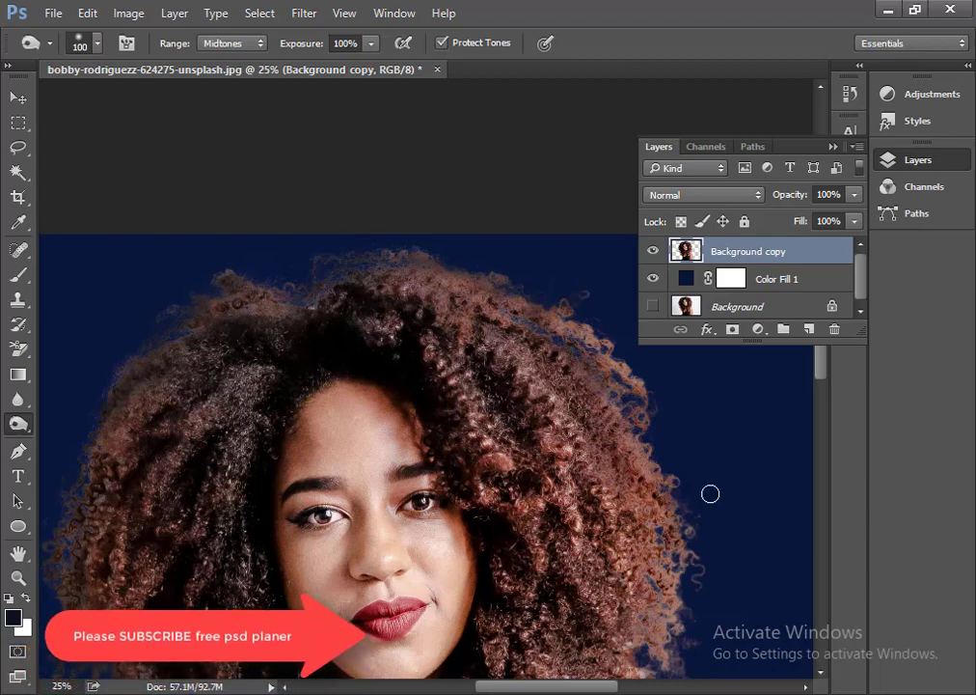
scroll(710, 495, down, 5)
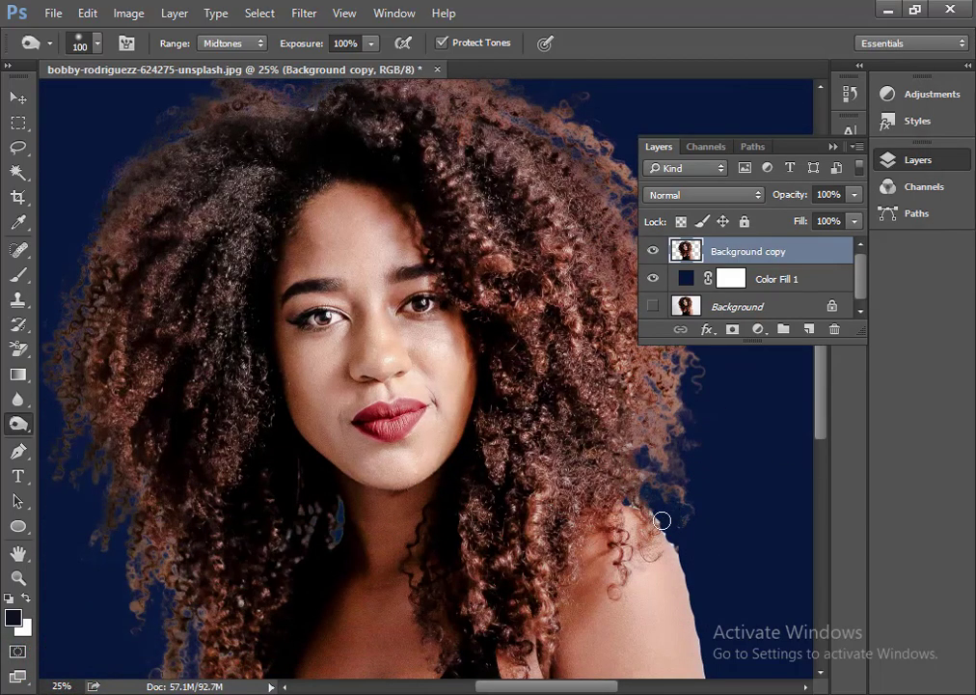
scroll(669, 451, up, 3)
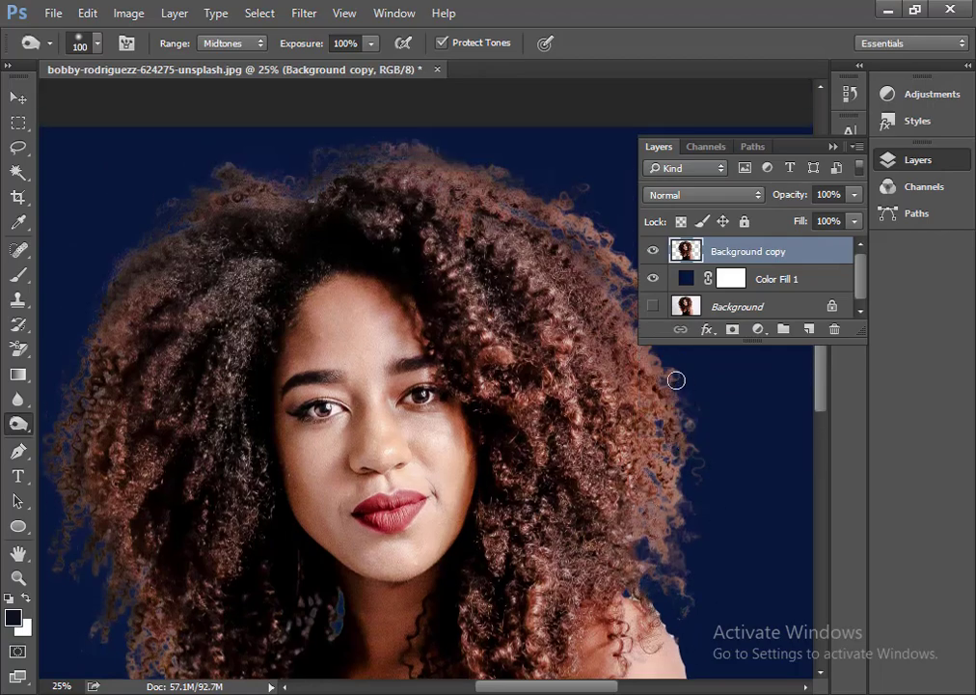
scroll(678, 527, down, 2)
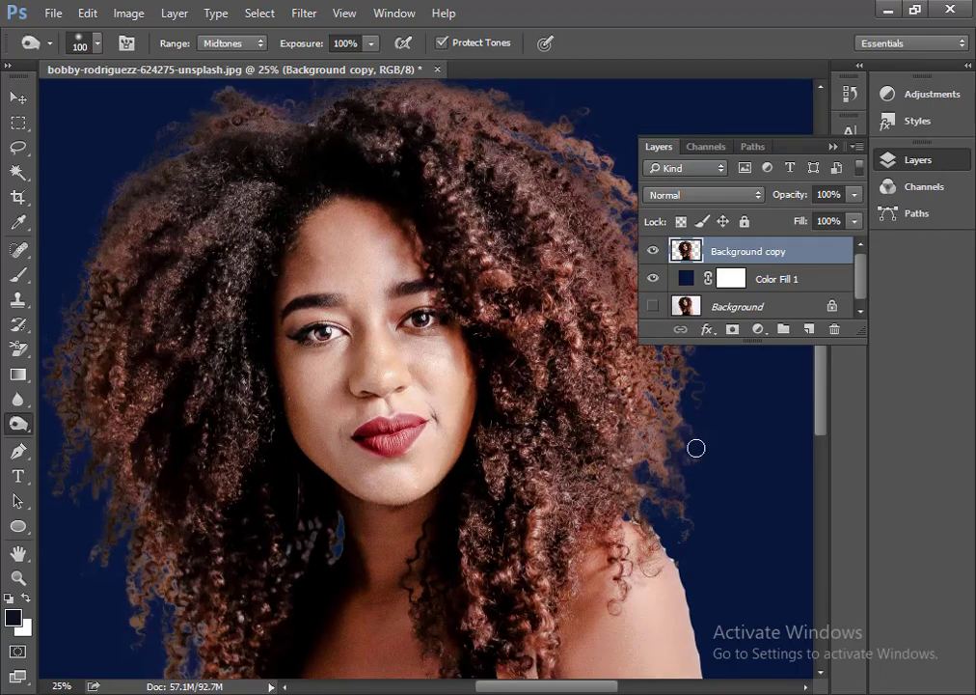
Burn the remaining light curls over the crown toward both sides of the head with the 100 px brush.
scroll(696, 447, up, 5)
mouse_move(524, 316)
mouse_down()
mouse_move(539, 316)
mouse_move(495, 331)
mouse_move(599, 356)
mouse_up()
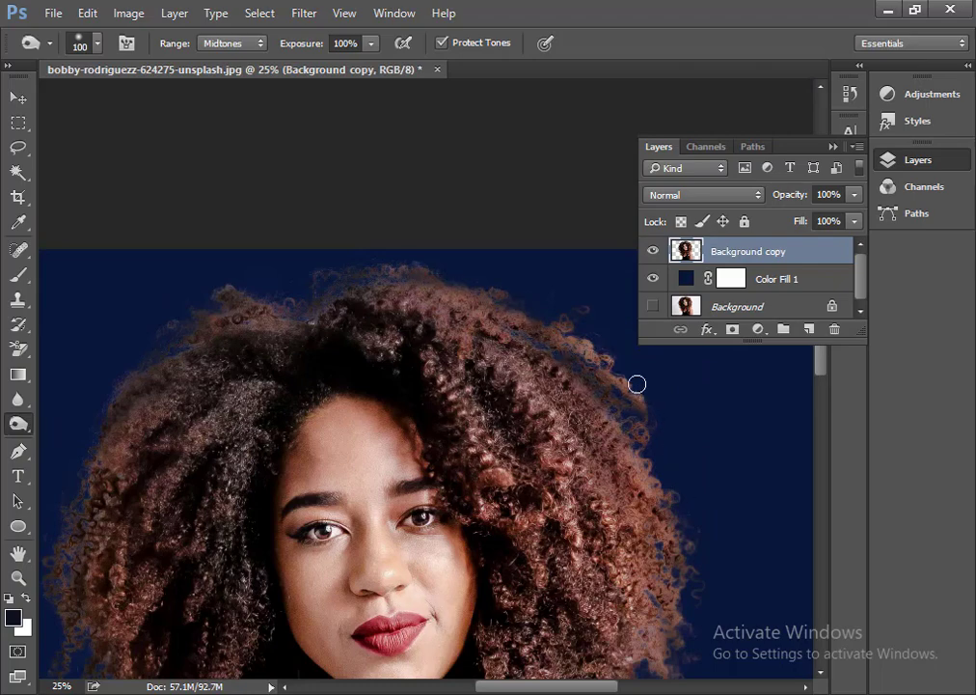
drag(303, 309, 233, 289)
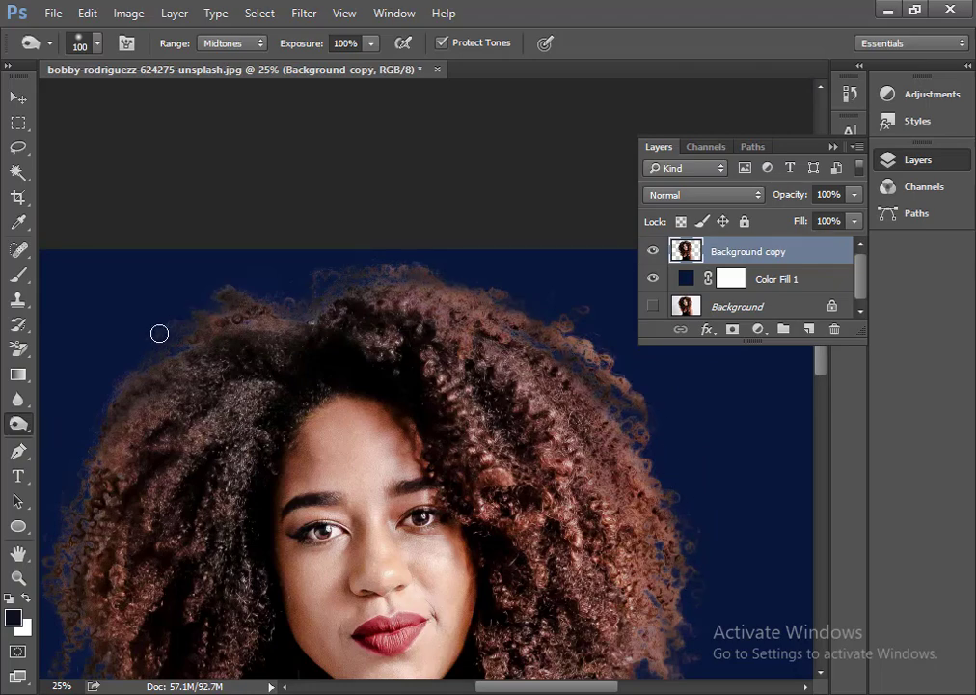
scroll(295, 422, down, 4)
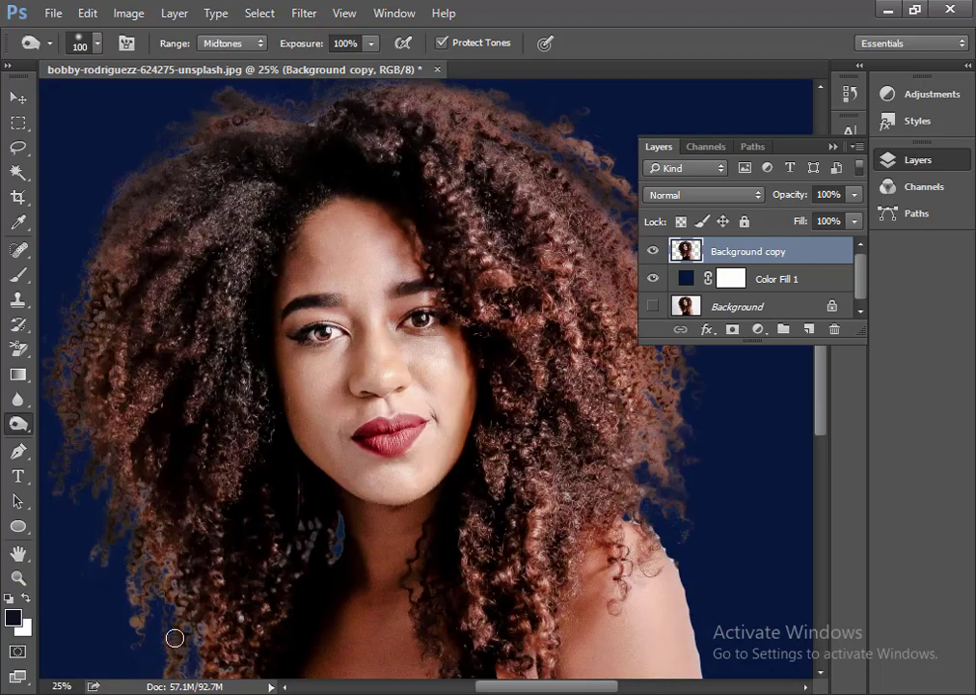
scroll(174, 562, down, 2)
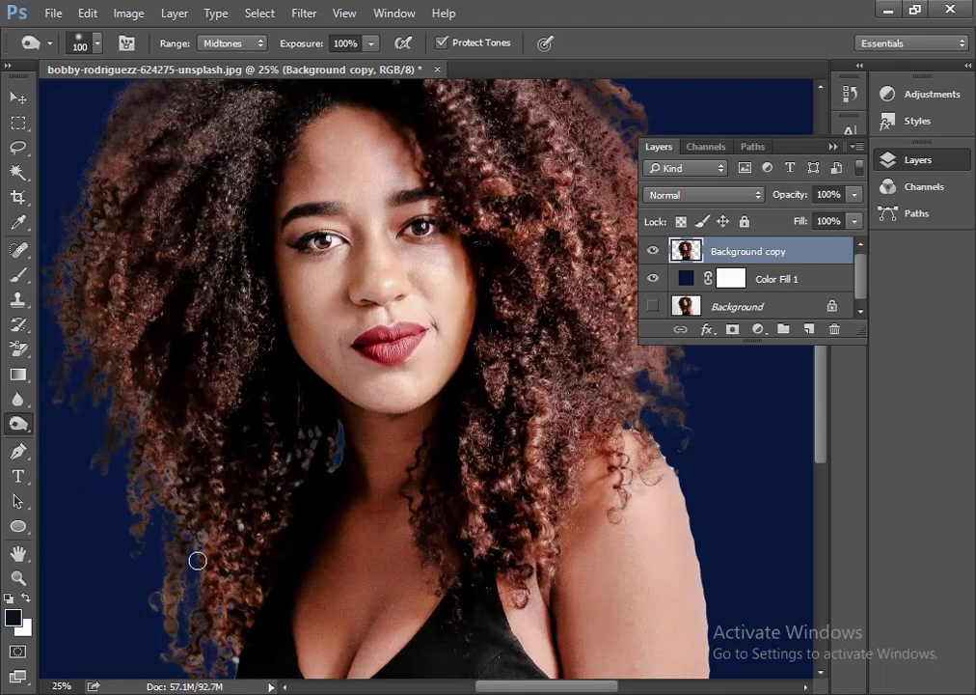
scroll(197, 603, down, 2)
scroll(202, 592, down, 2)
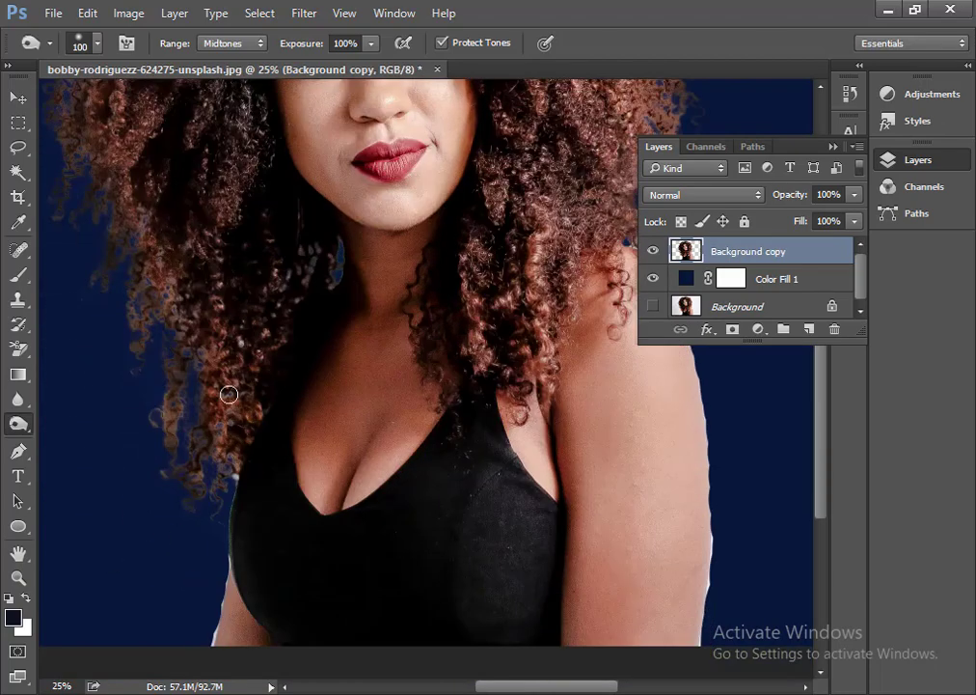
scroll(223, 429, down, 3)
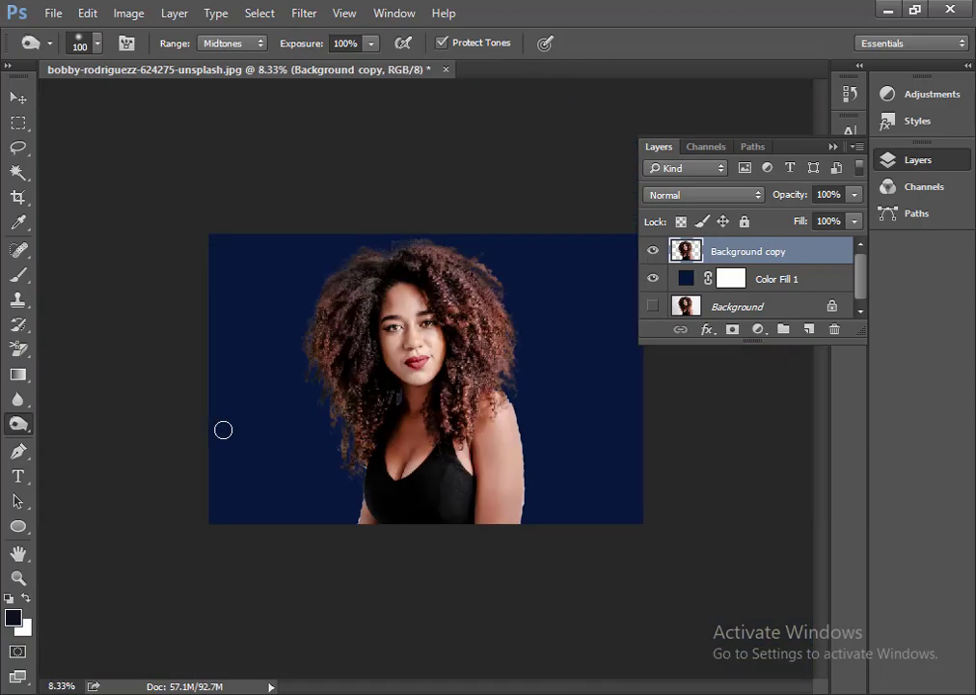
double_click(685, 277)
click(650, 276)
click(662, 270)
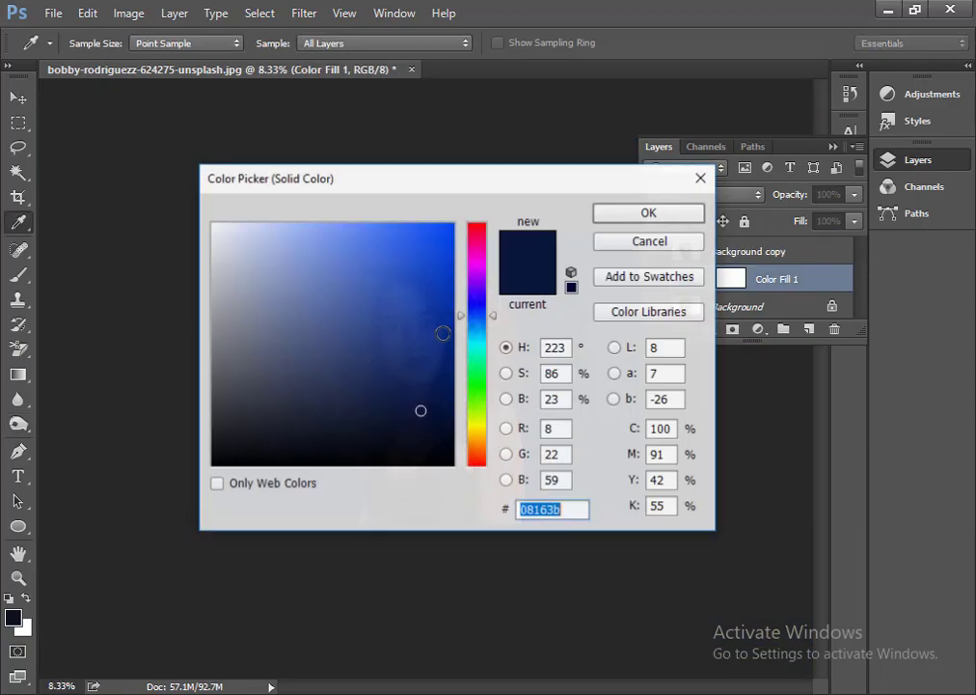
click(647, 243)
key(o)
Start a Pen path on the shoulder below the curls and curve it down the upper arm along the outer skin edge.
scroll(535, 468, up, 4)
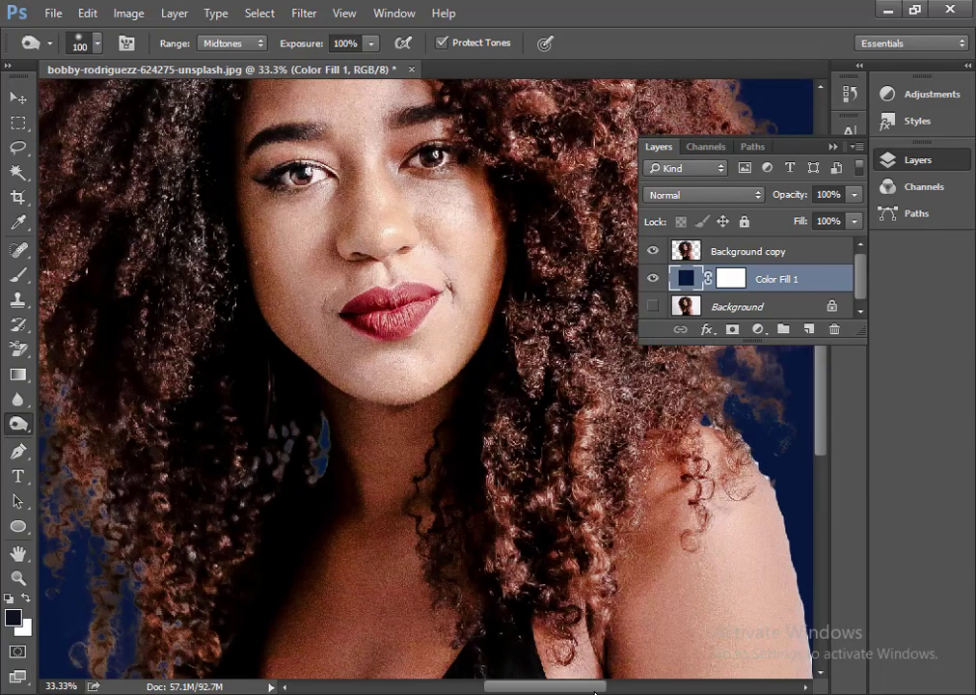
drag(594, 687, 649, 687)
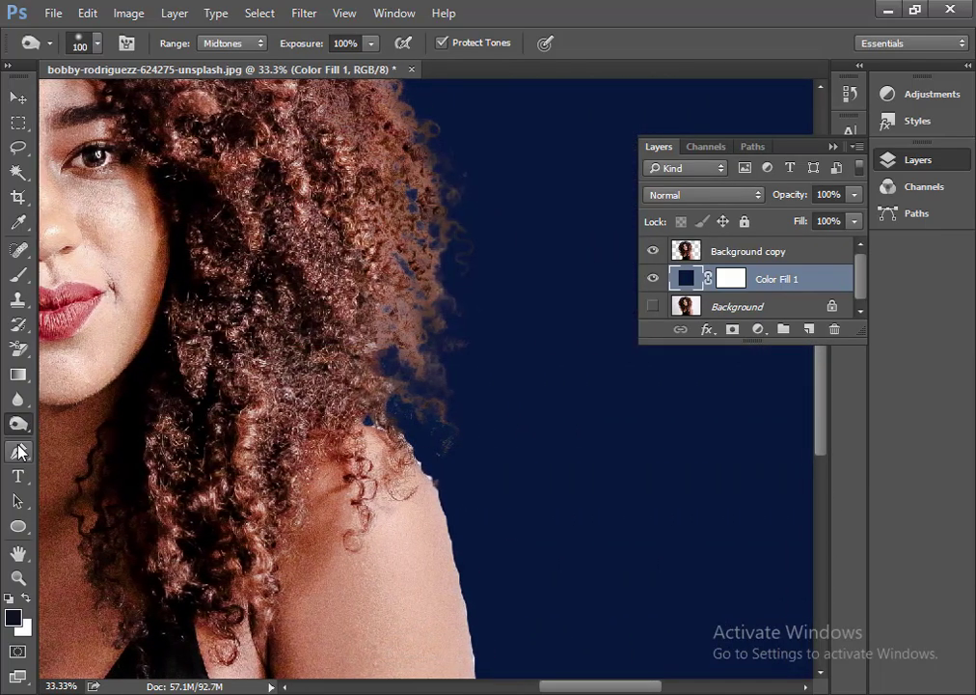
click(20, 452)
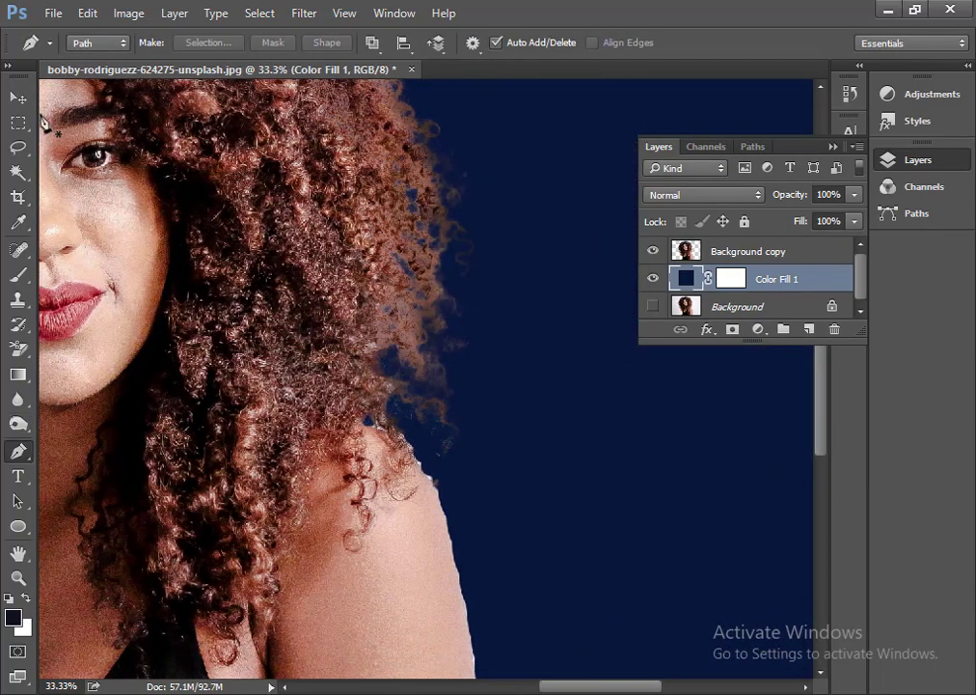
click(406, 446)
drag(457, 592, 463, 677)
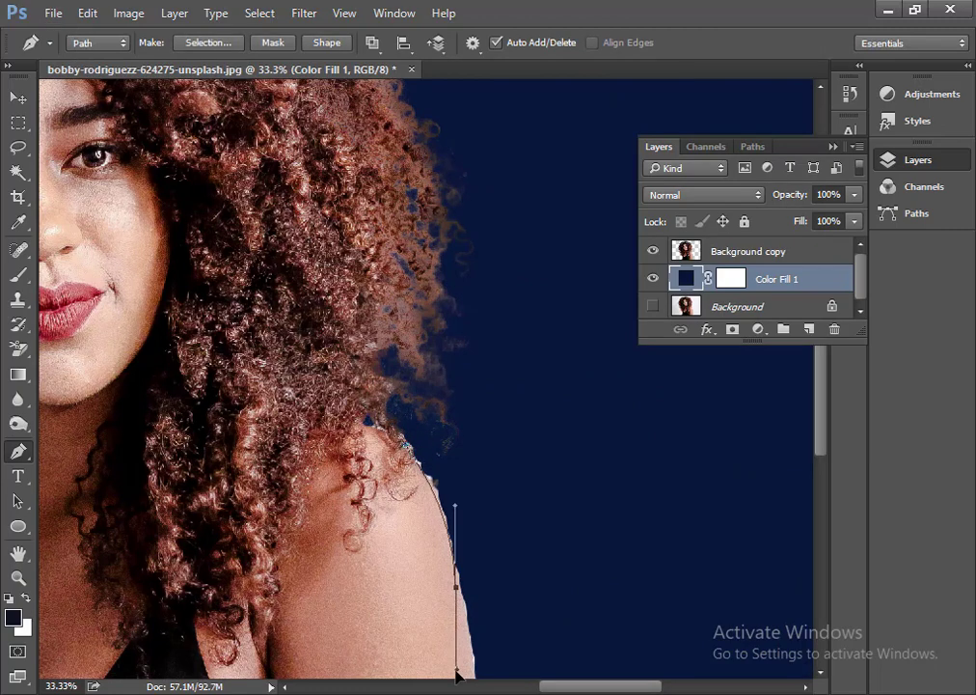
scroll(492, 477, down, 1)
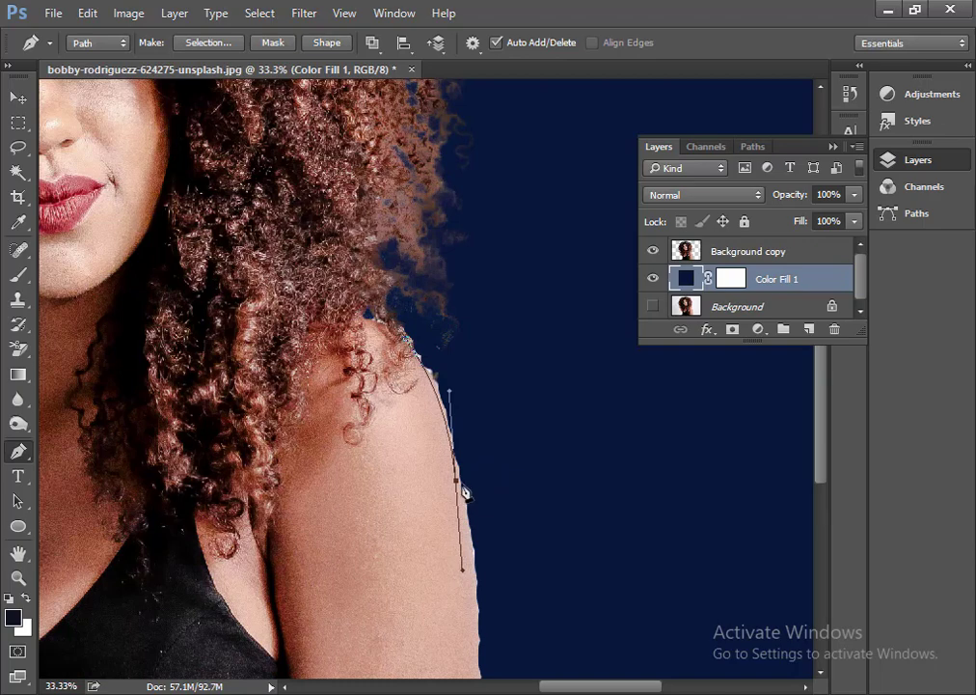
key(ctrl+z)
drag(464, 500, 483, 613)
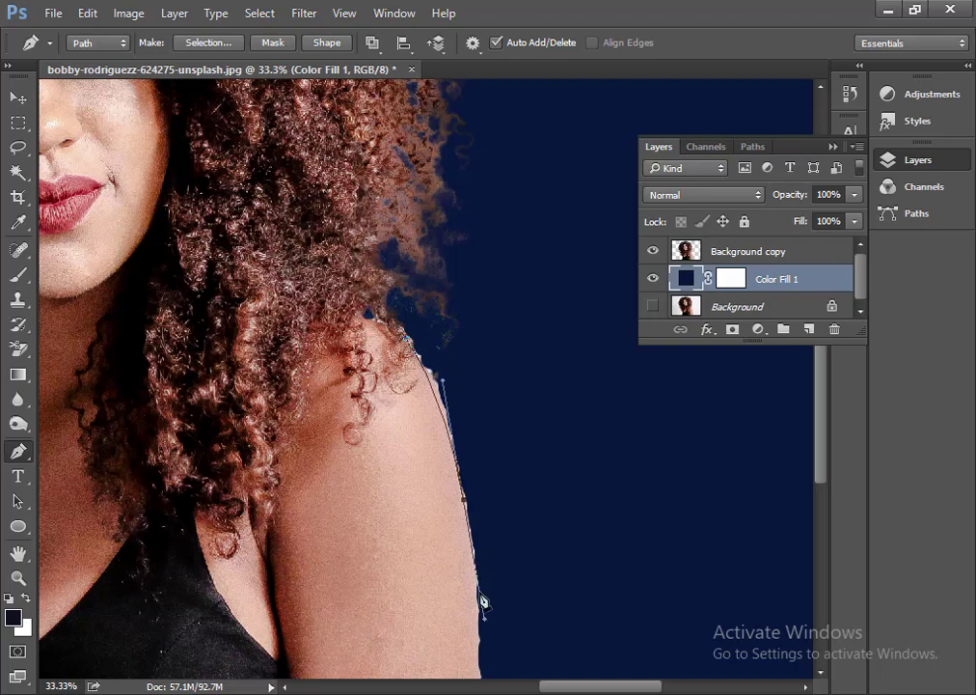
alt+click(467, 502)
Continue the Pen path down the arm's outer edge, just inside the white fringe, past the bottom of the photo.
scroll(482, 514, down, 3)
drag(477, 508, 475, 576)
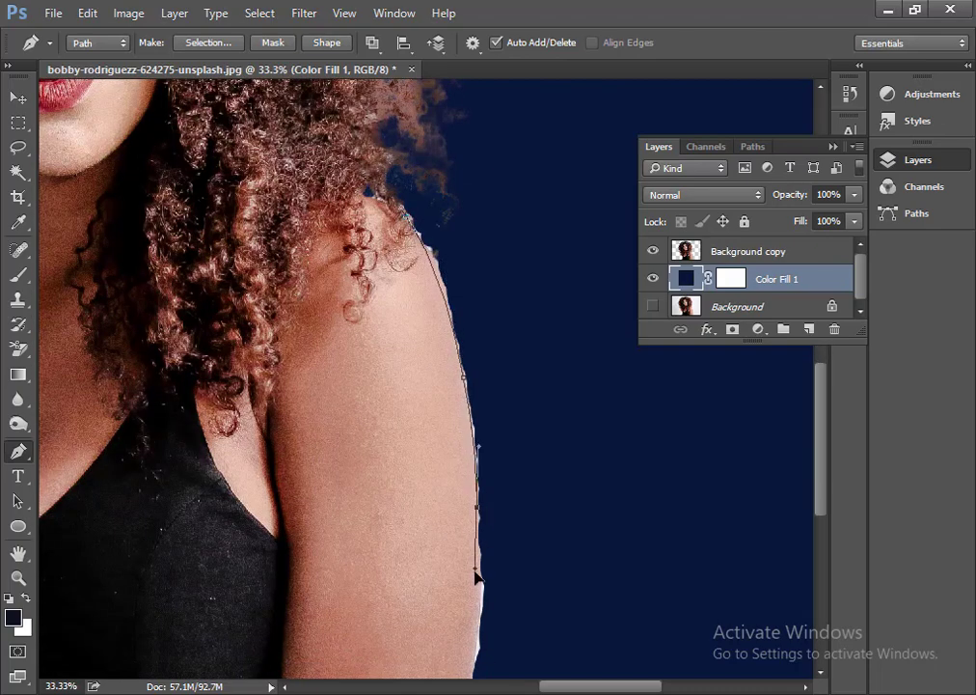
scroll(488, 523, down, 2)
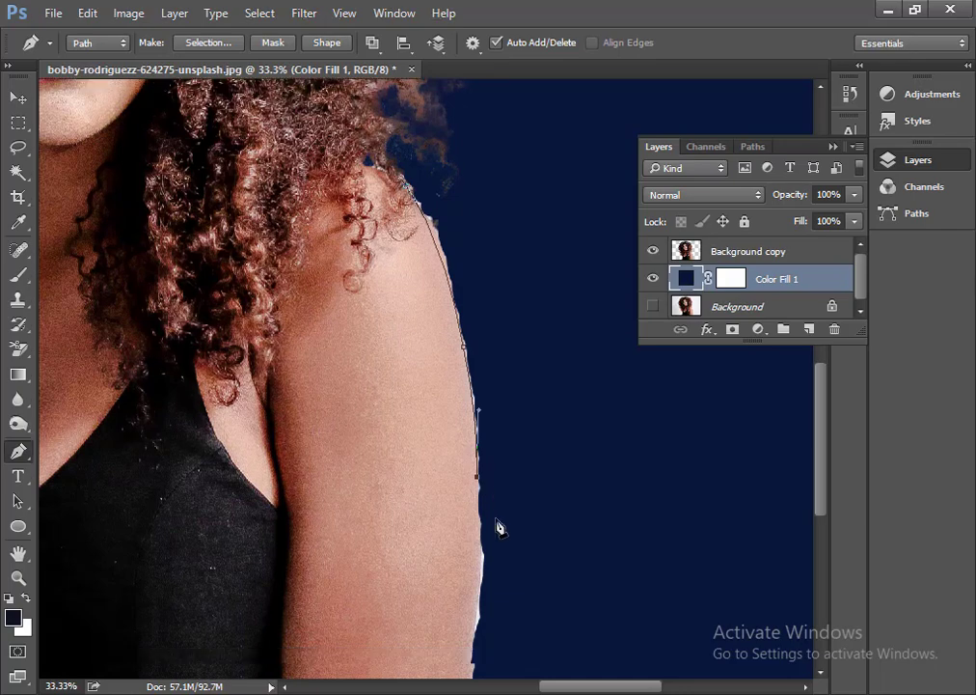
click(474, 546)
click(467, 609)
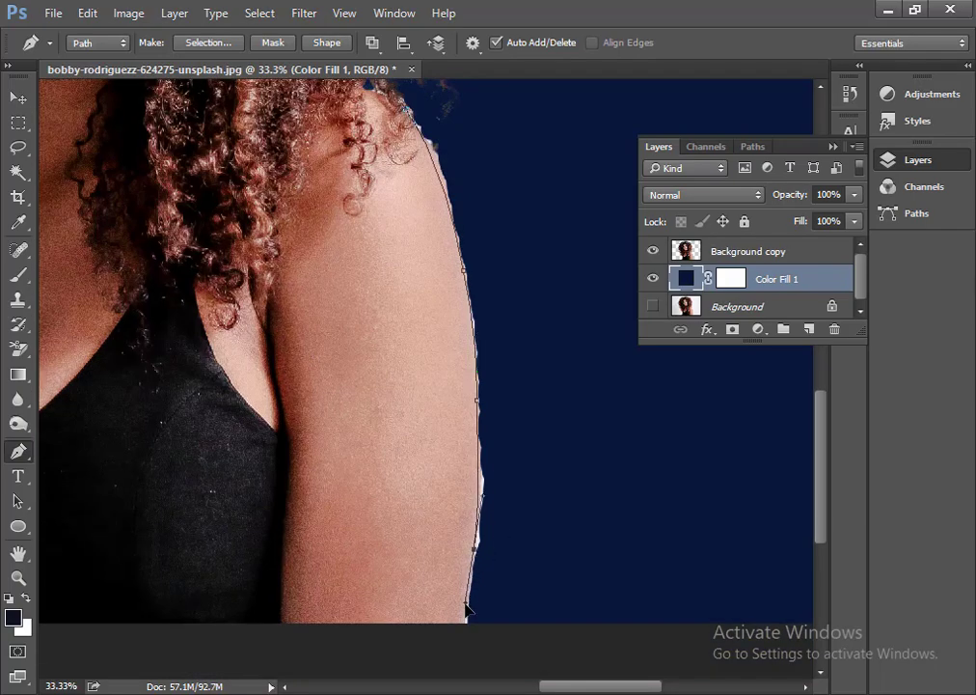
key(alt)
click(459, 639)
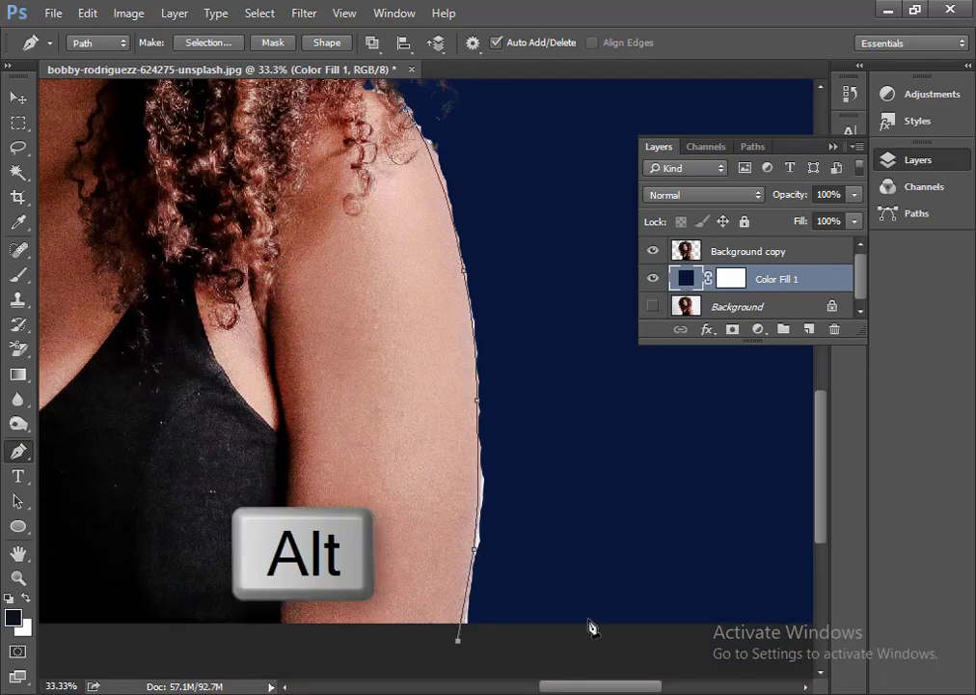
Close the path through the navy backdrop beside the arm, back to the shoulder, and convert it to a selection.
click(609, 598)
click(607, 470)
click(546, 282)
click(505, 187)
scroll(507, 194, up, 2)
click(446, 221)
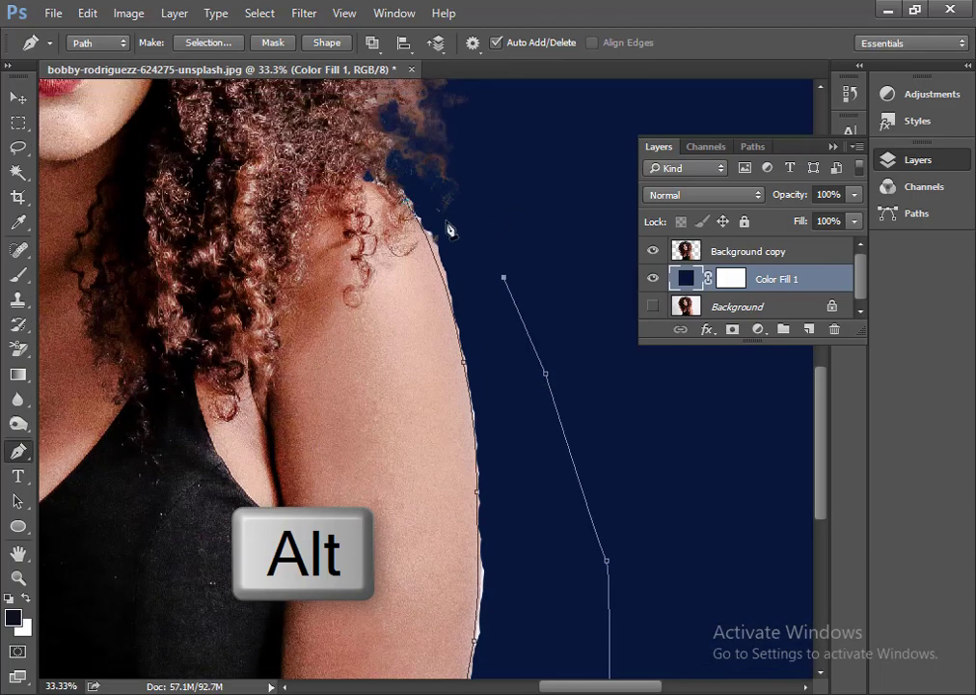
click(415, 181)
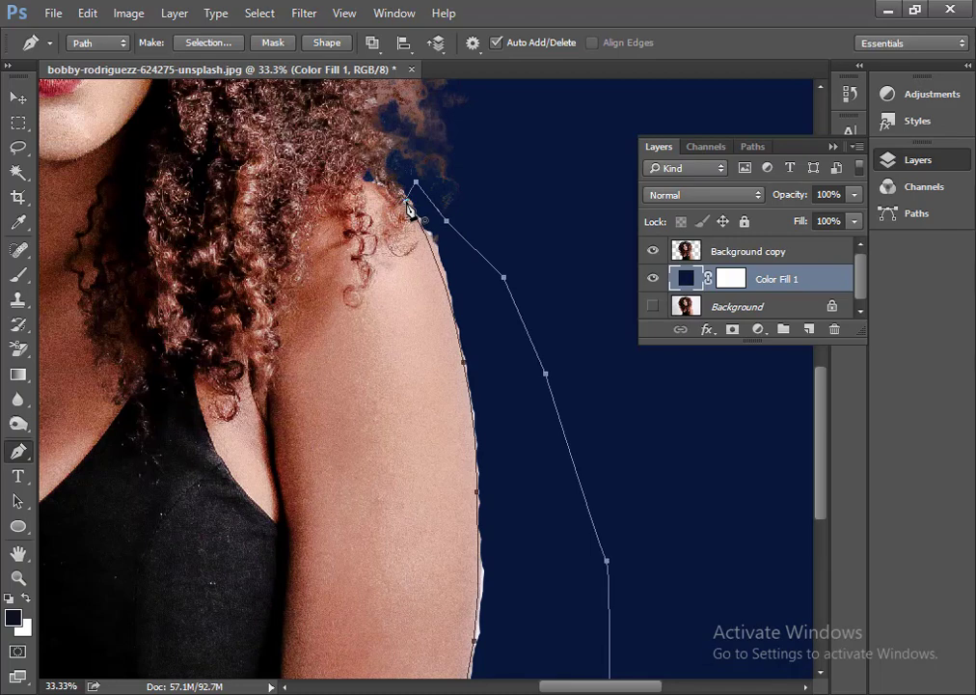
right_click(434, 246)
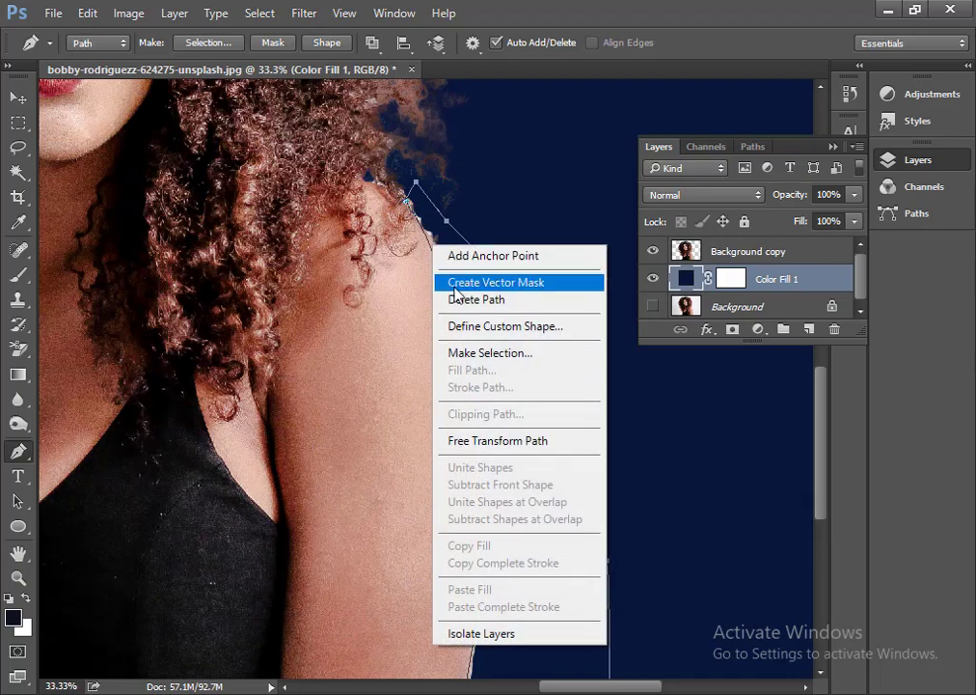
click(468, 353)
click(590, 198)
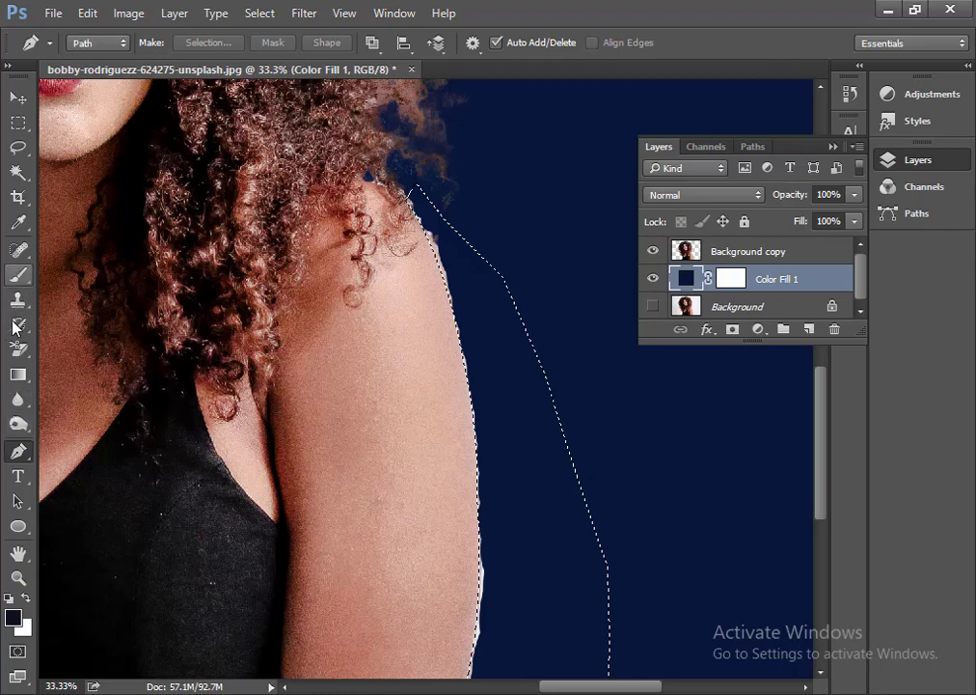
On the Background copy layer, erase the white fringe along the arm inside the selection, enlarging the Eraser to 150 px, and deselect.
click(18, 349)
click(87, 348)
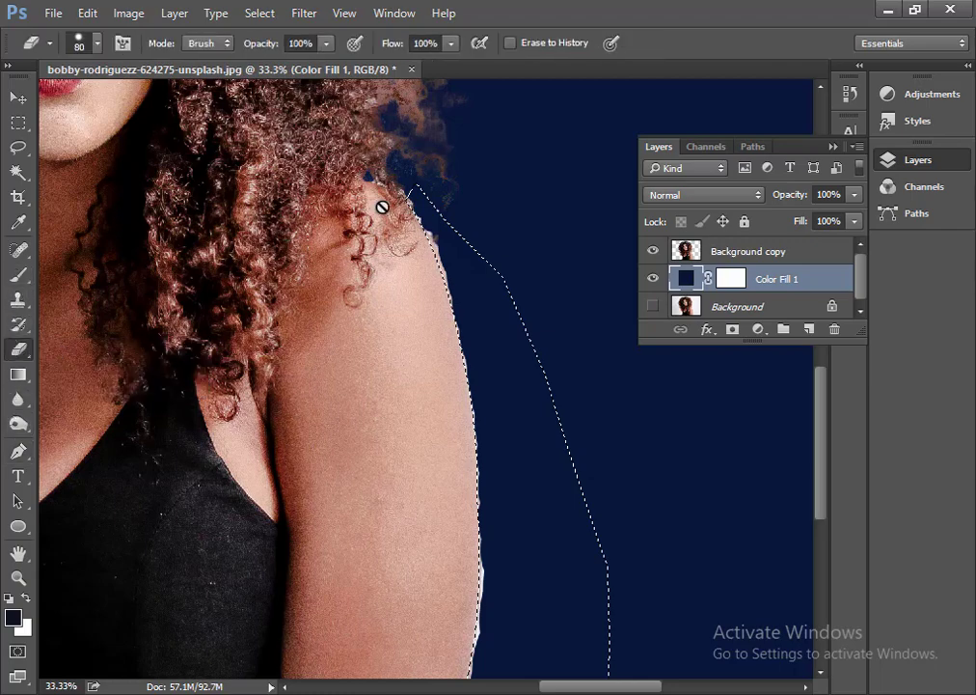
click(779, 253)
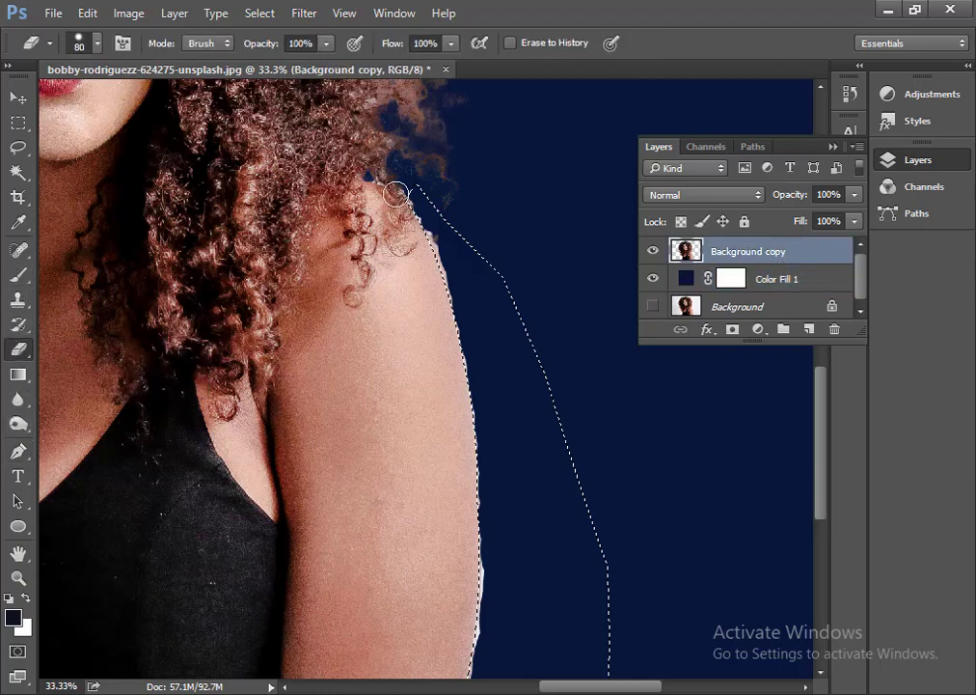
drag(446, 297, 466, 342)
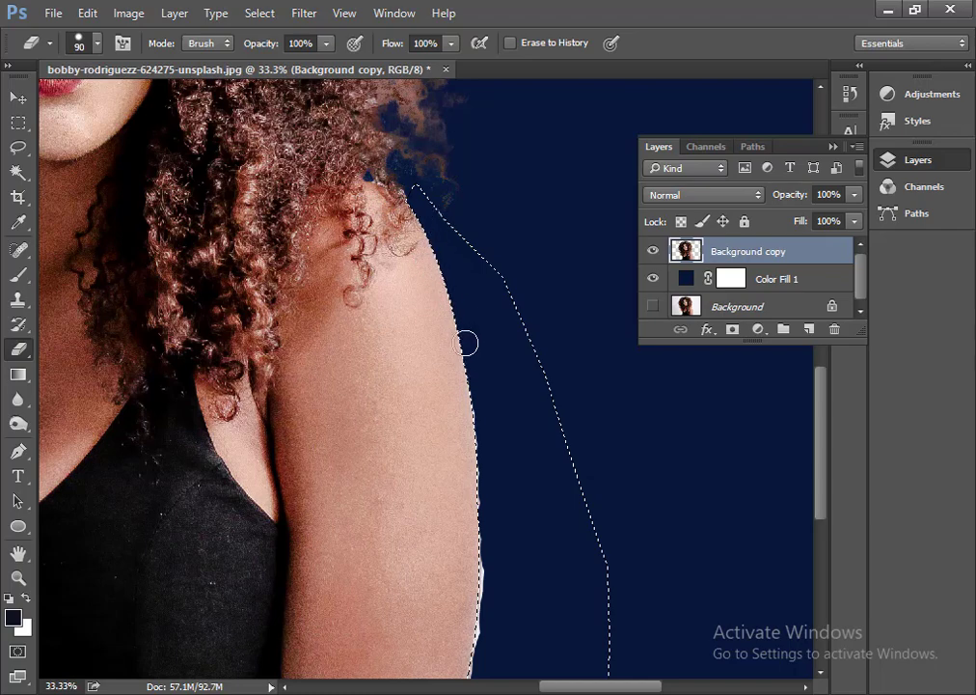
scroll(466, 342, down, 2)
key(bracketright)
drag(469, 273, 483, 574)
scroll(557, 408, up, 2)
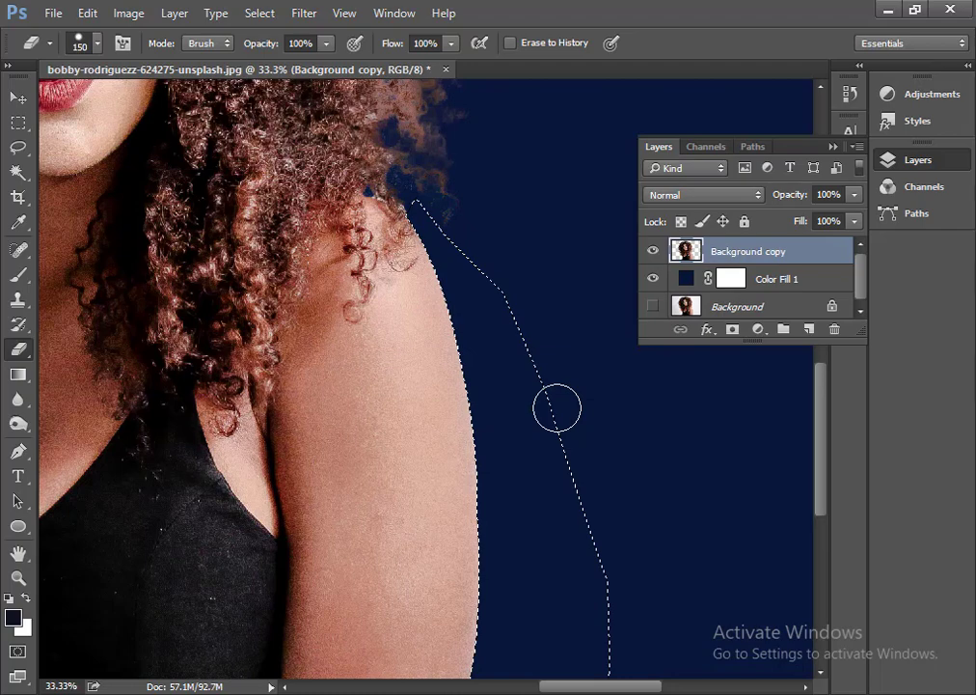
key(ctrl+d)
Change the Color Fill 1 layer from navy to a dark magenta purple.
key(ctrl+minus)
key(ctrl+minus)
key(ctrl+minus)
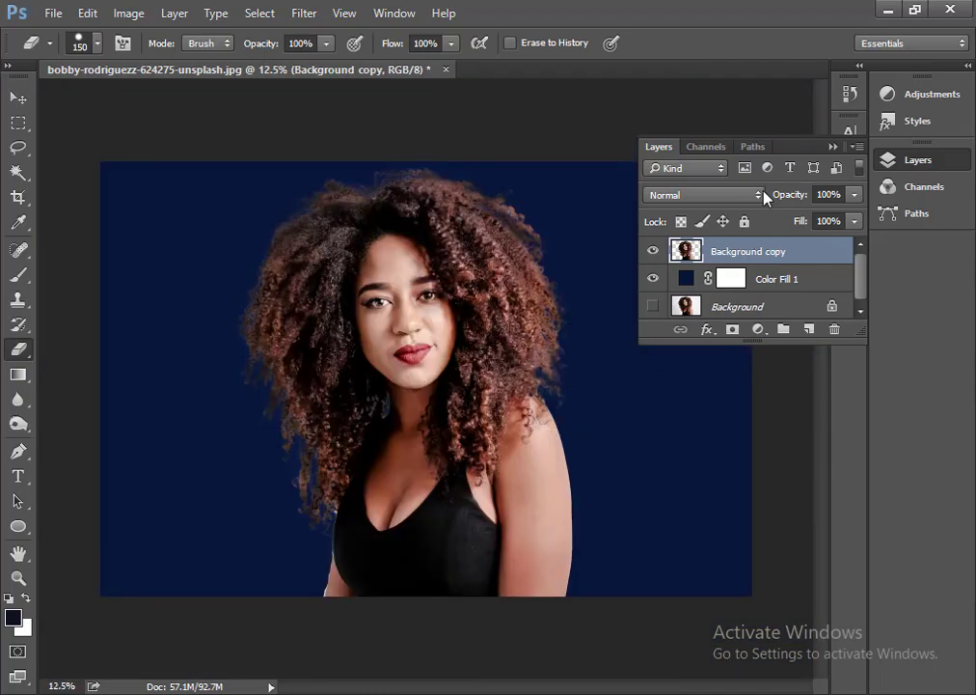
double_click(687, 279)
click(445, 351)
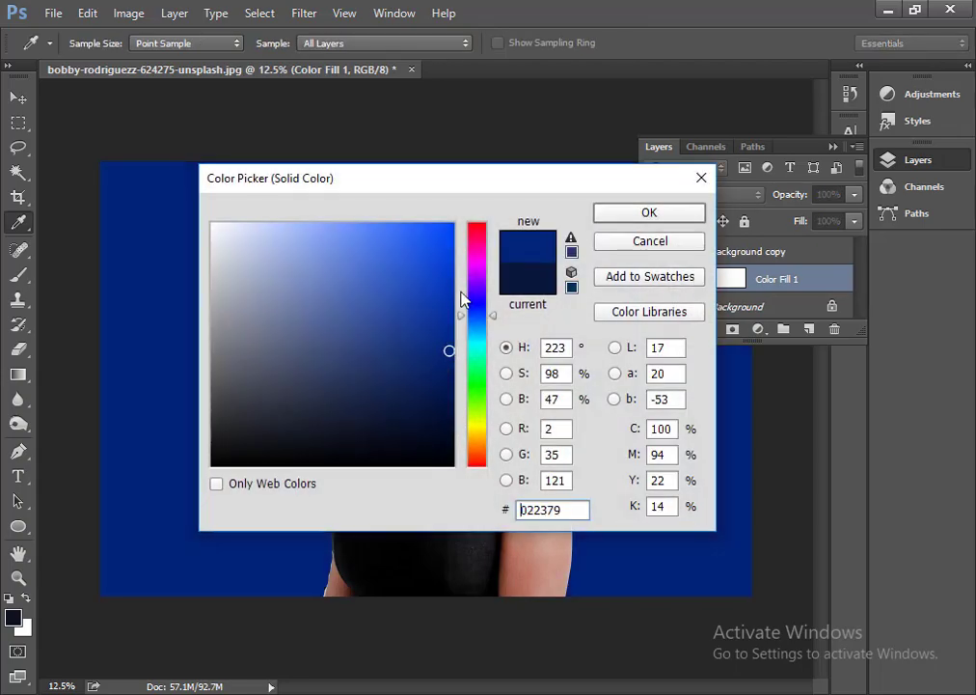
drag(478, 315, 480, 261)
click(621, 213)
key(e)
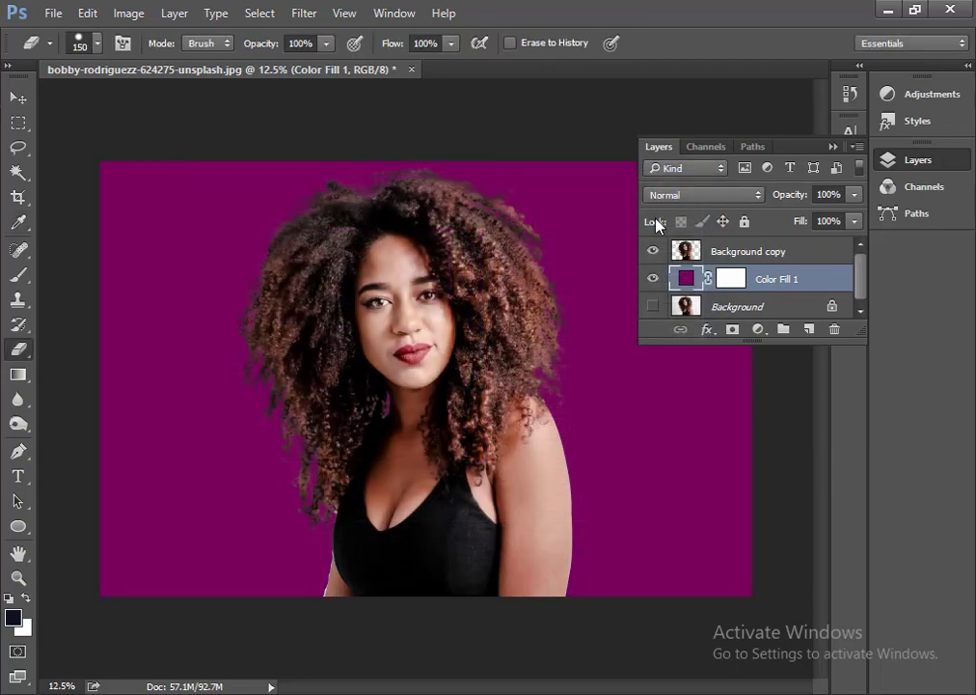
Recolor the Color Fill 1 layer to a bright, saturated red.
key(ctrl+minus)
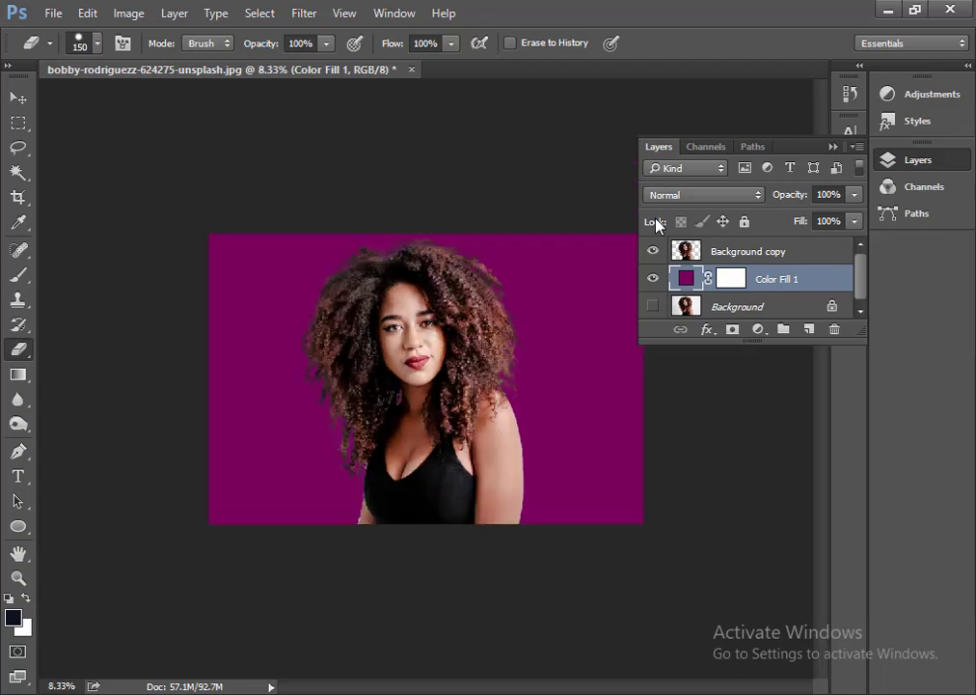
double_click(686, 279)
drag(478, 254, 478, 224)
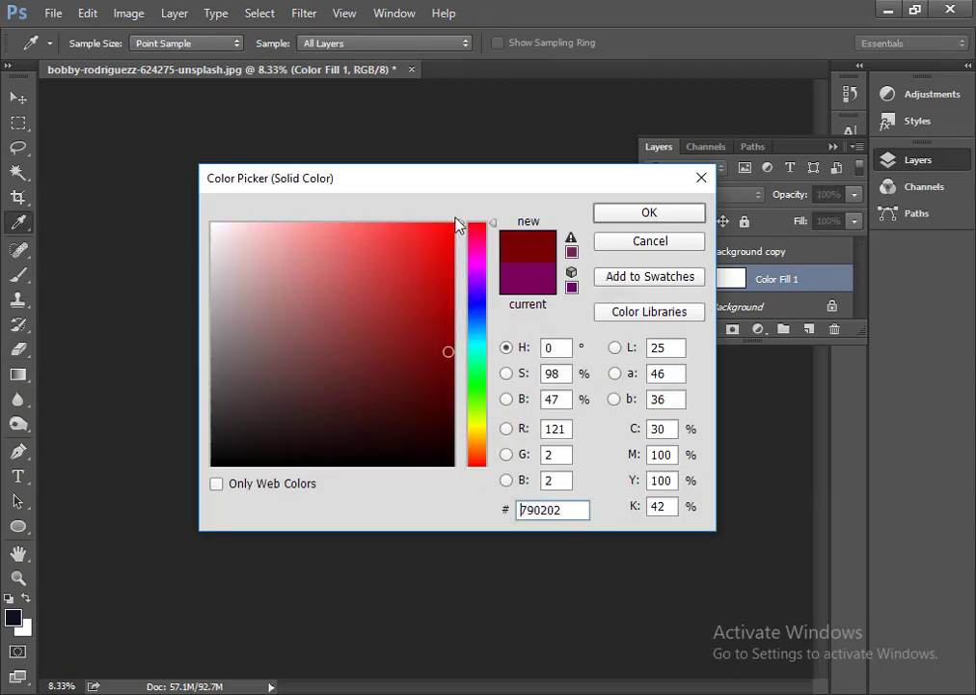
click(445, 239)
click(615, 218)
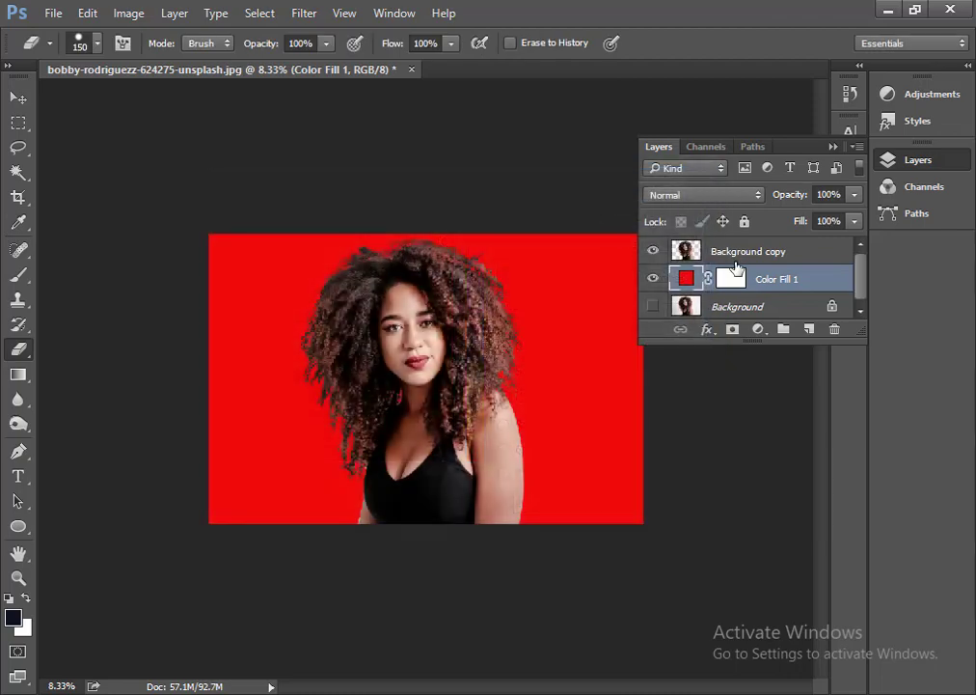
Darken the Color Fill 1 layer's red to a deep maroon.
double_click(691, 285)
click(348, 271)
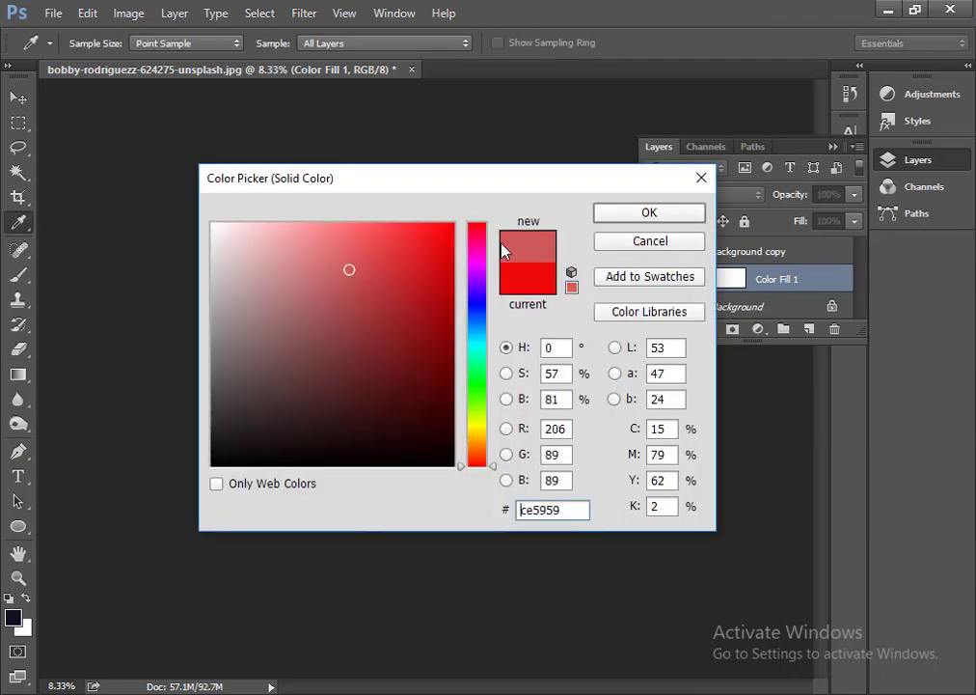
click(417, 405)
click(614, 214)
key(e)
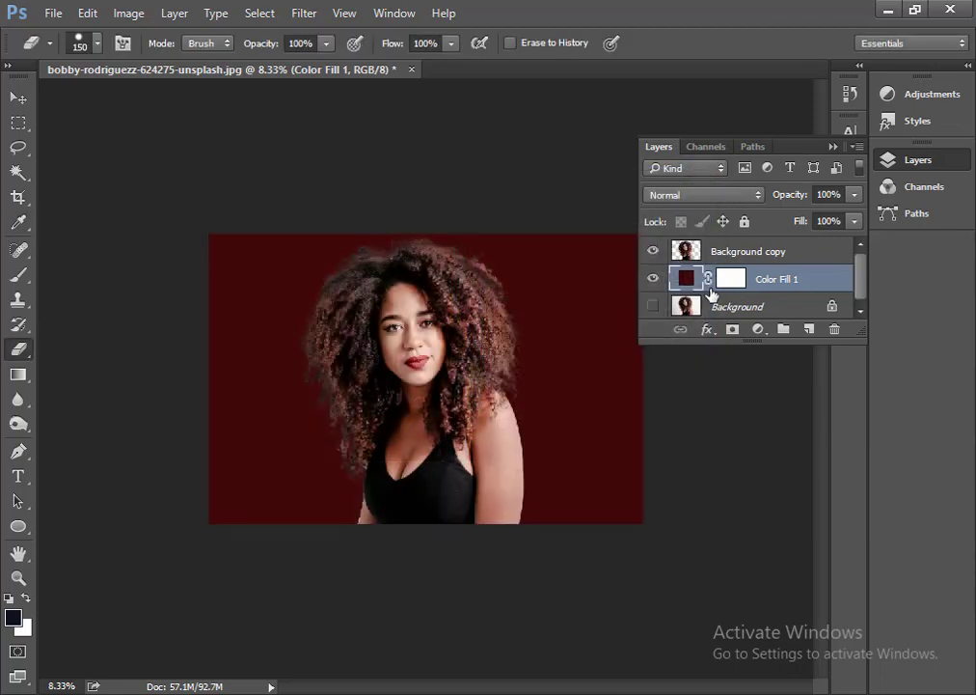
Compare the original photo with the finished cutout by toggling the visibility of the Background copy and Color Fill 1 layers.
click(653, 252)
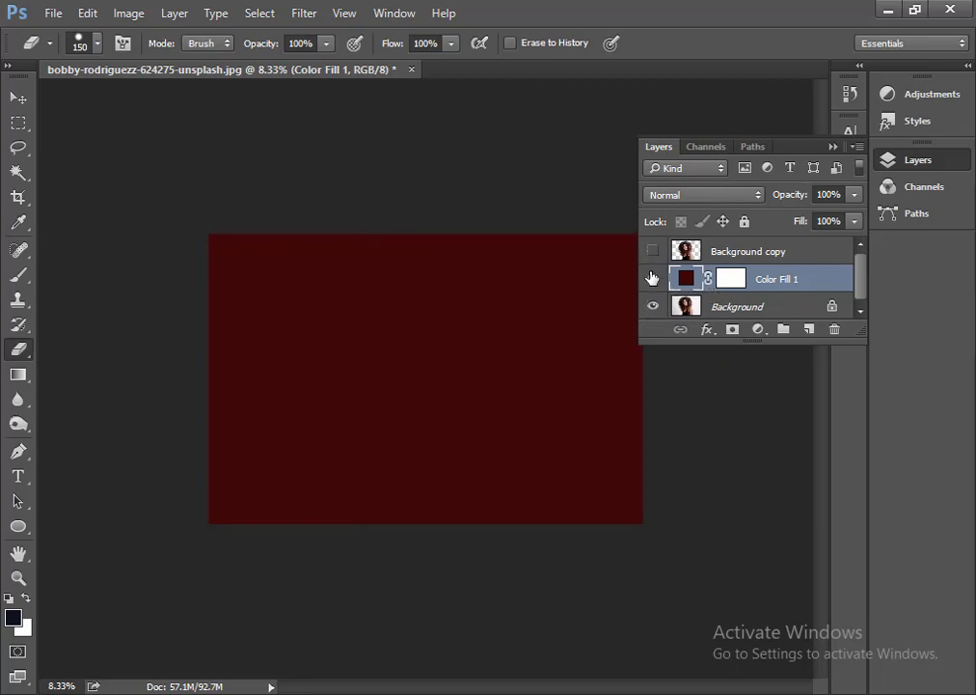
click(653, 278)
click(653, 278)
click(654, 252)
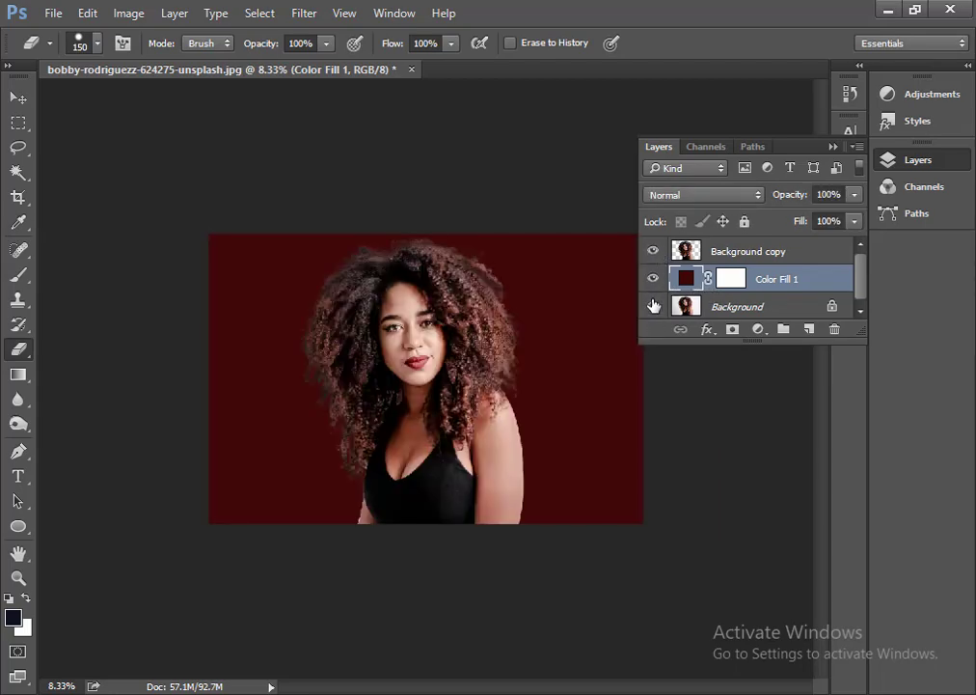
Recolor the Color Fill 1 layer to a vivid magenta purple, #b009a6.
double_click(686, 279)
mouse_move(464, 366)
mouse_down()
mouse_move(452, 272)
mouse_move(447, 409)
mouse_up()
drag(444, 183, 716, 151)
mouse_move(727, 259)
mouse_down()
mouse_move(713, 262)
mouse_move(755, 234)
mouse_up()
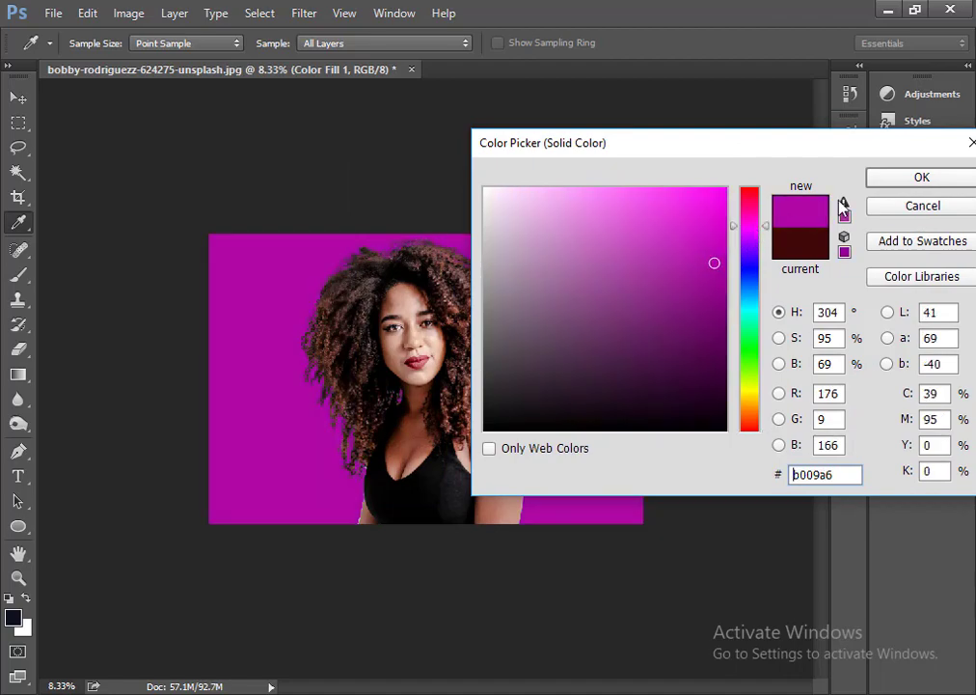
click(874, 181)
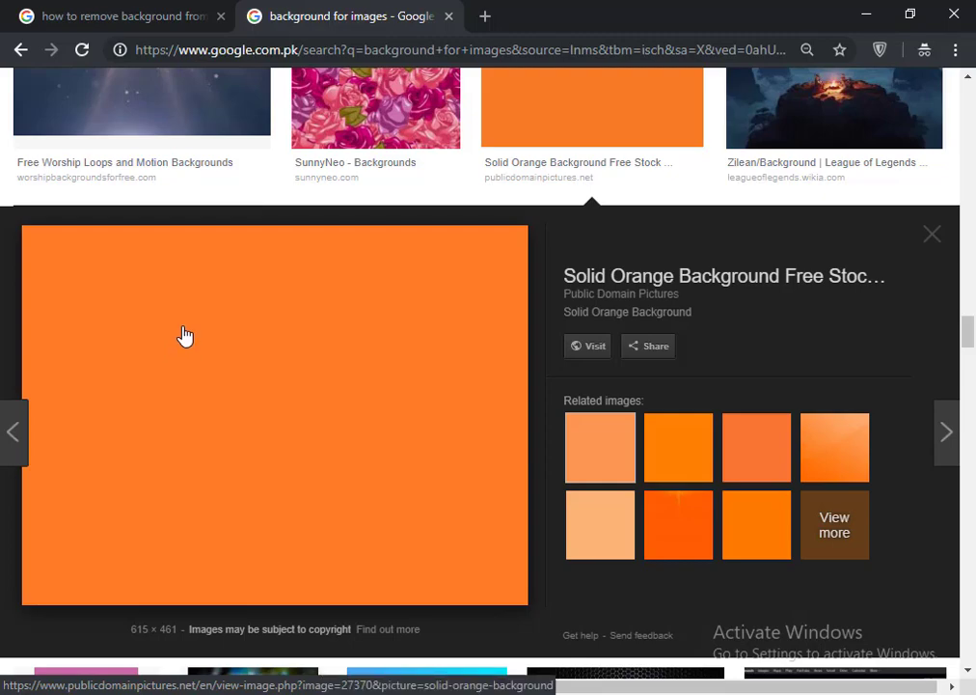
In Chrome's Google Images results, save the solid orange background picture to the Pictures folder as the JPEG solid-orange-background.
right_click(184, 330)
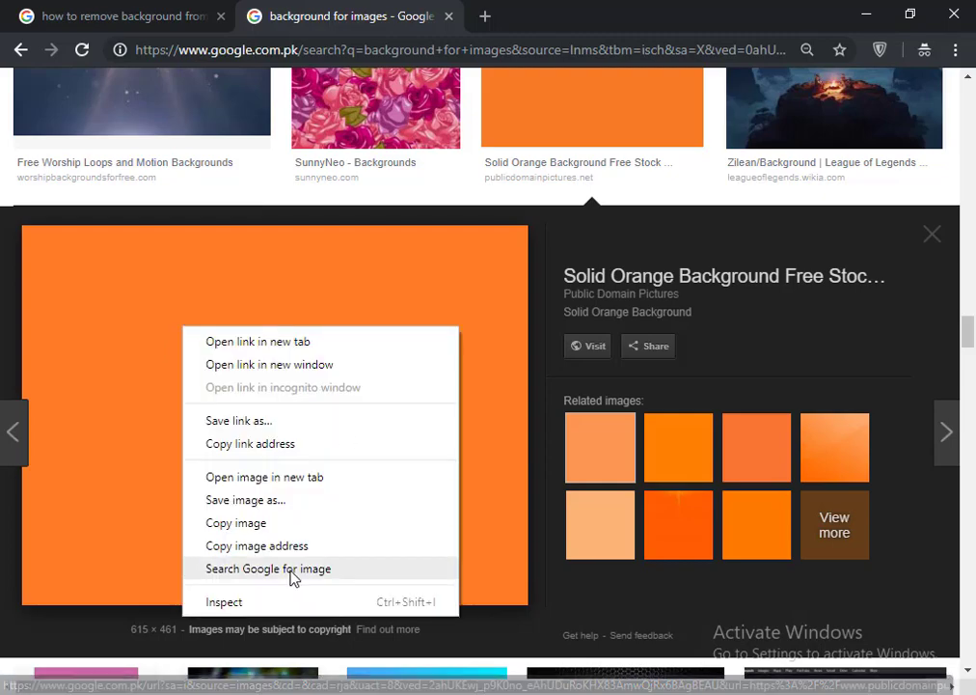
click(233, 500)
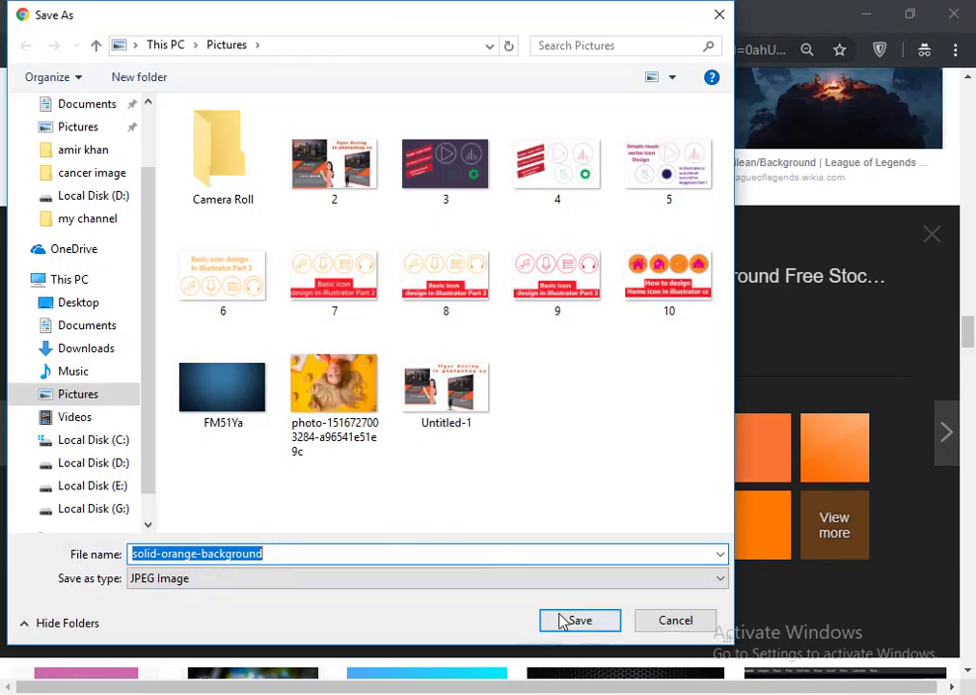
click(564, 620)
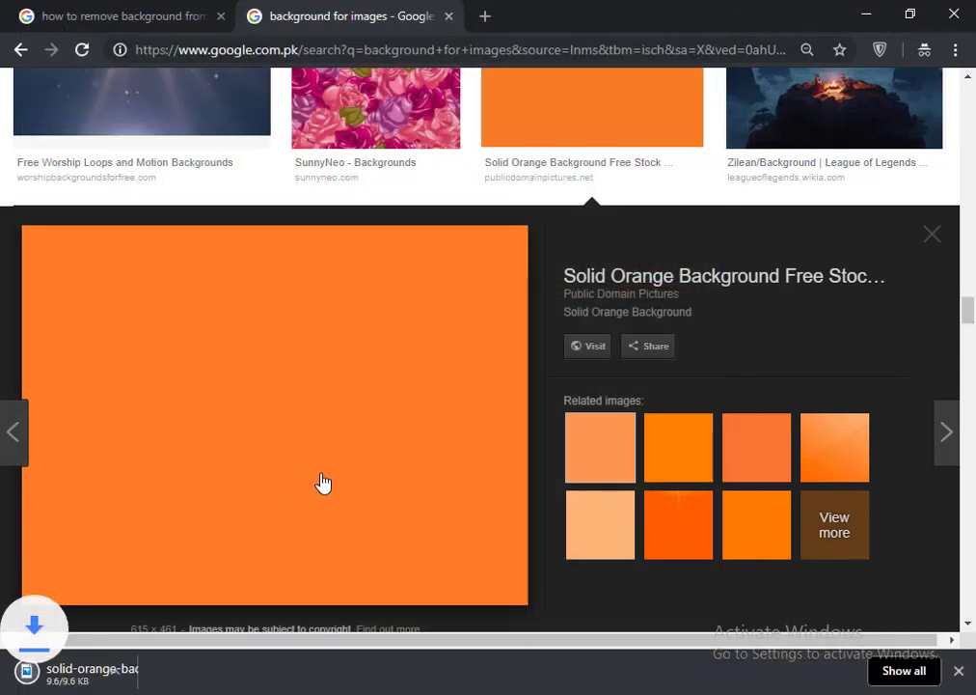
Place the downloaded solid-orange-background image into the Photoshop document behind the woman, scaled to about 1007% so it covers the whole canvas.
drag(28, 675, 698, 216)
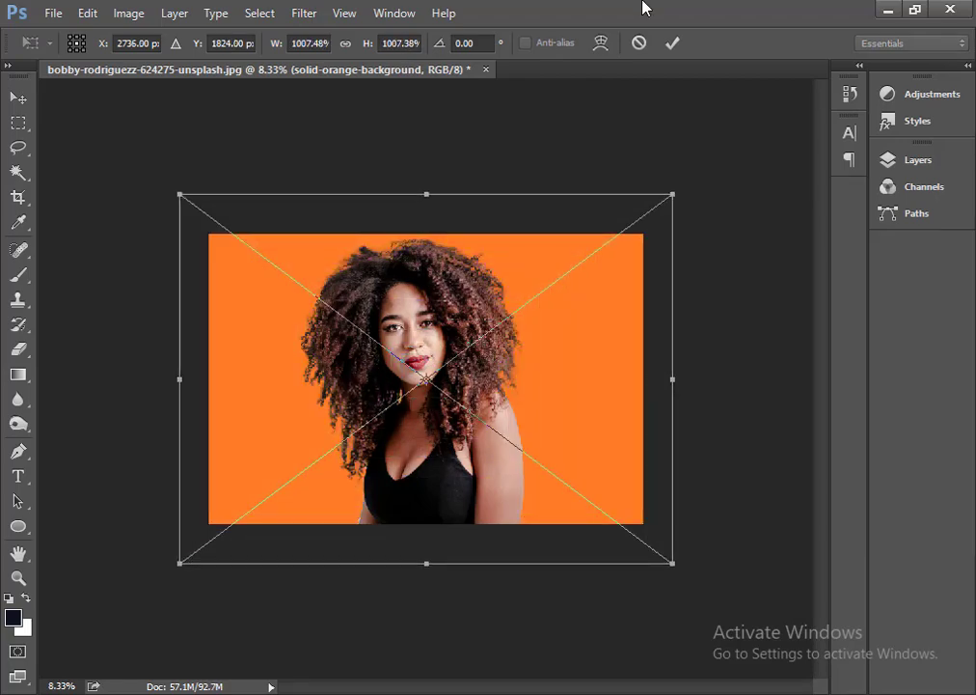
click(672, 44)
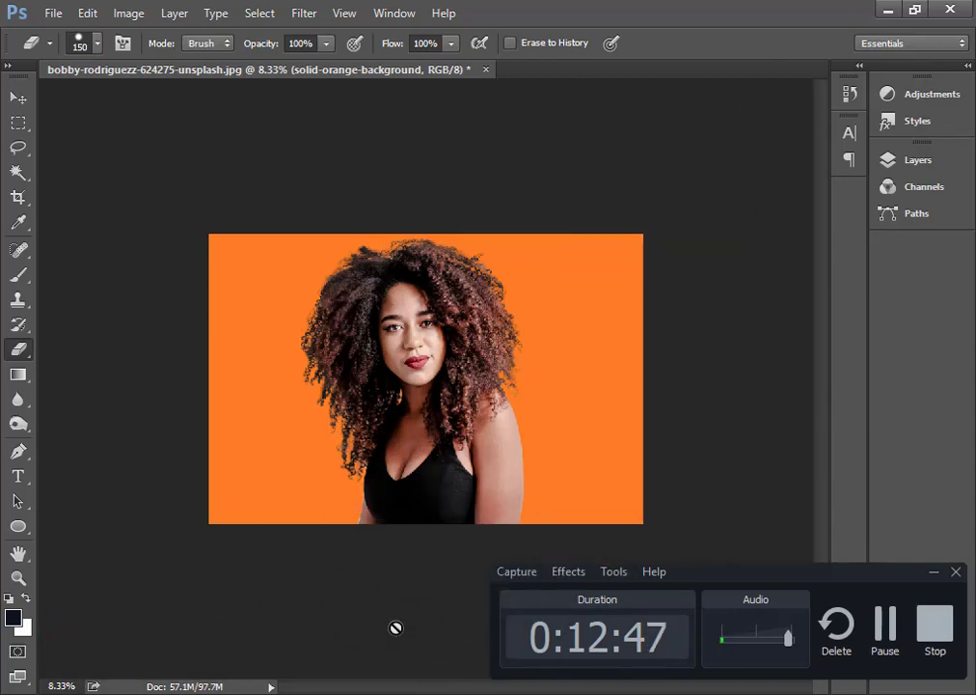
click(890, 637)
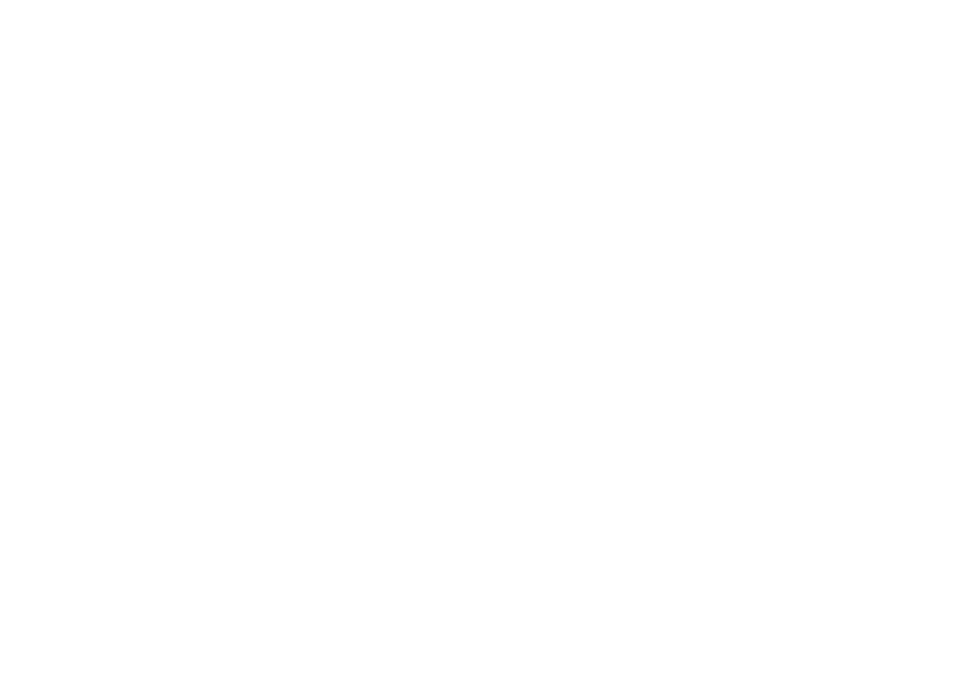